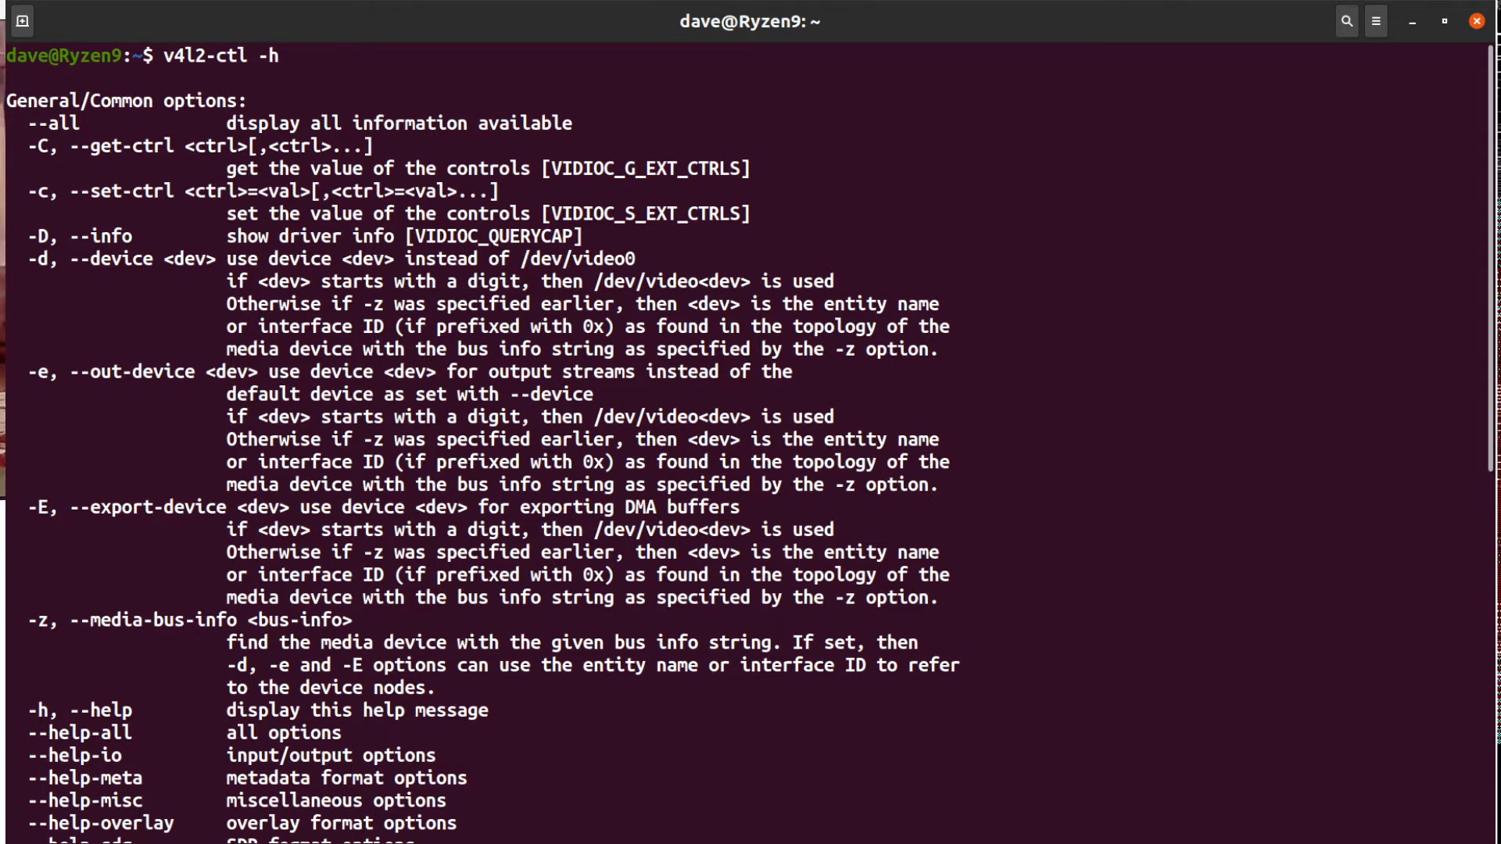
Step: Examine the v4l2-ctl help options and the resolutions and frame rates listed for the camera's YUYV and MJPG formats
scroll(751, 438, "down", 10)
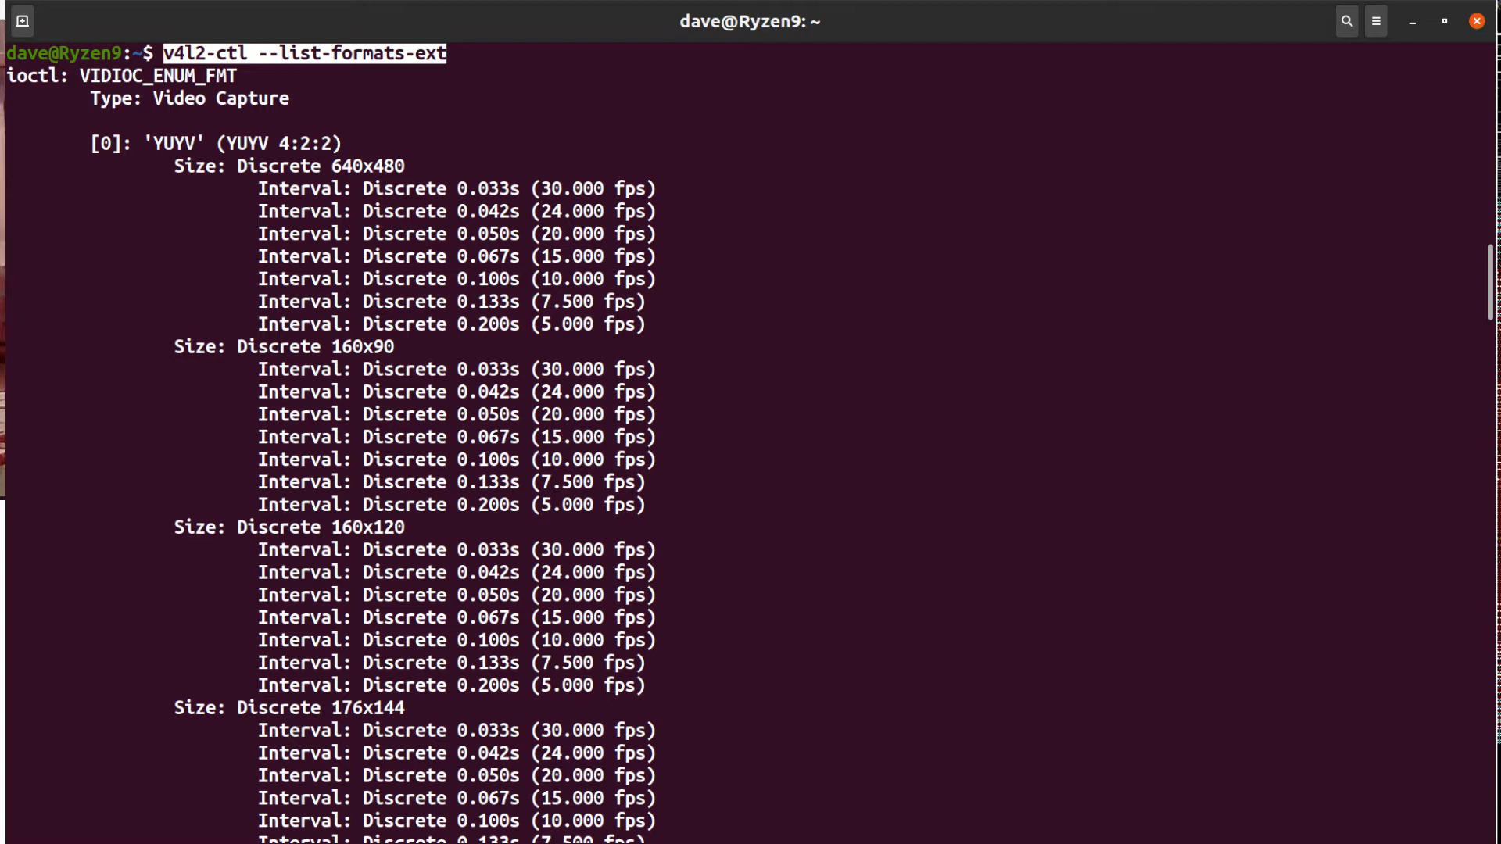
scroll(750, 438, "down", 10)
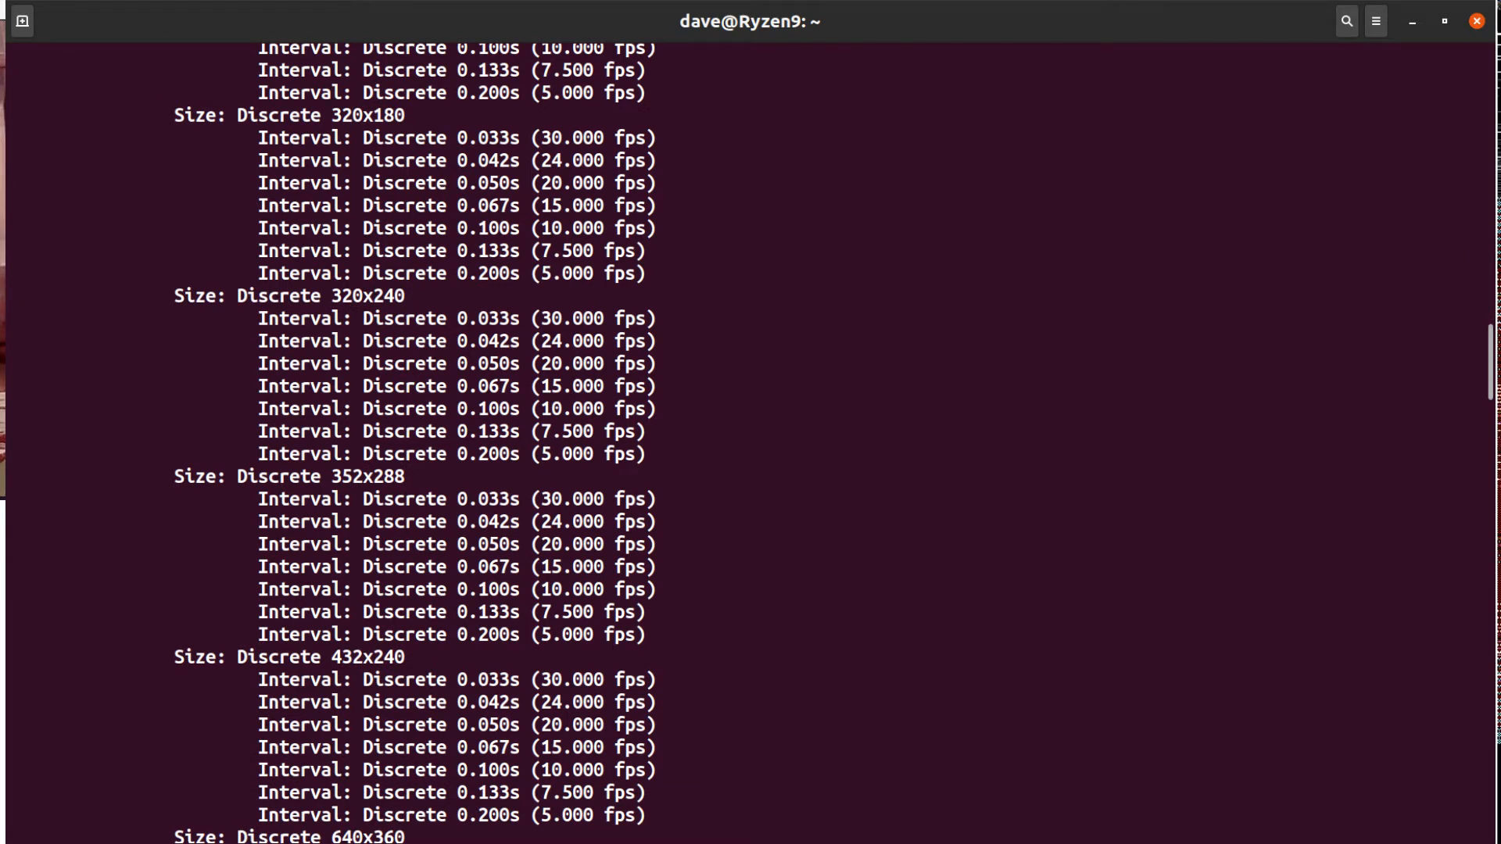
scroll(750, 438, "down", 6)
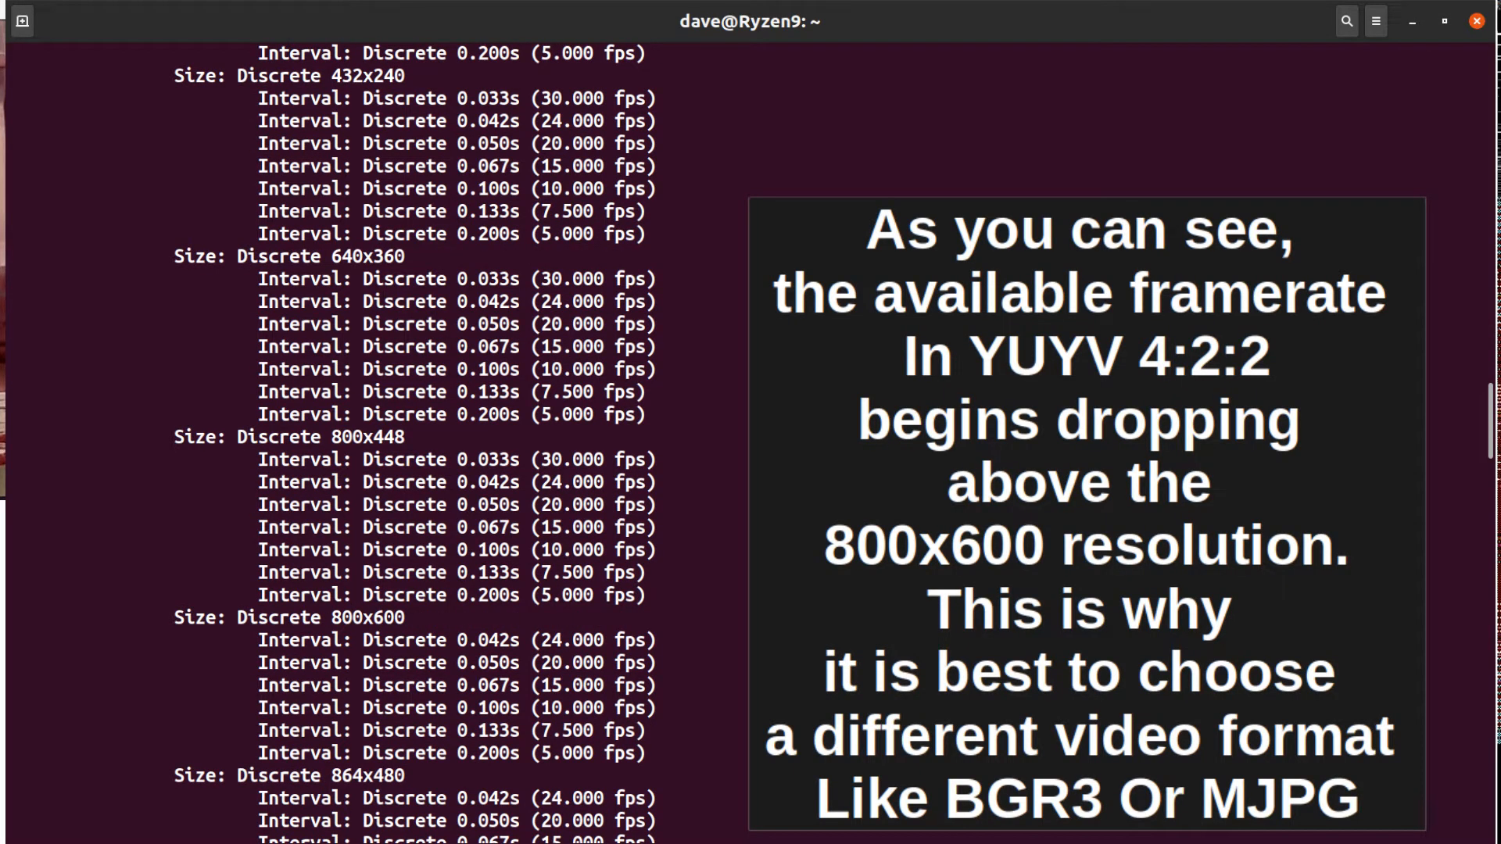
scroll(751, 437, "down", 8)
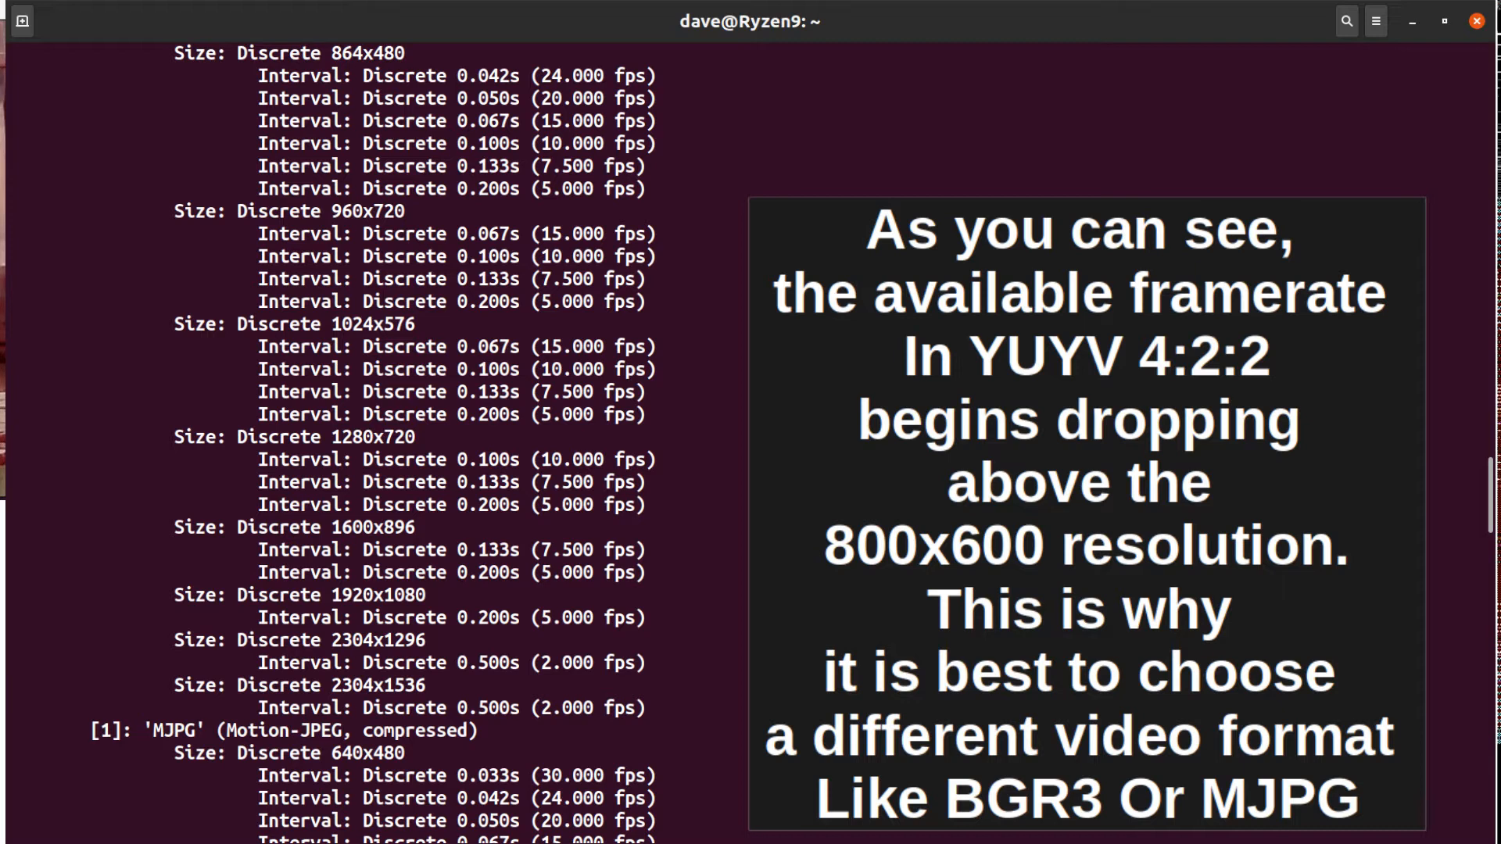
scroll(750, 437, "down", 10)
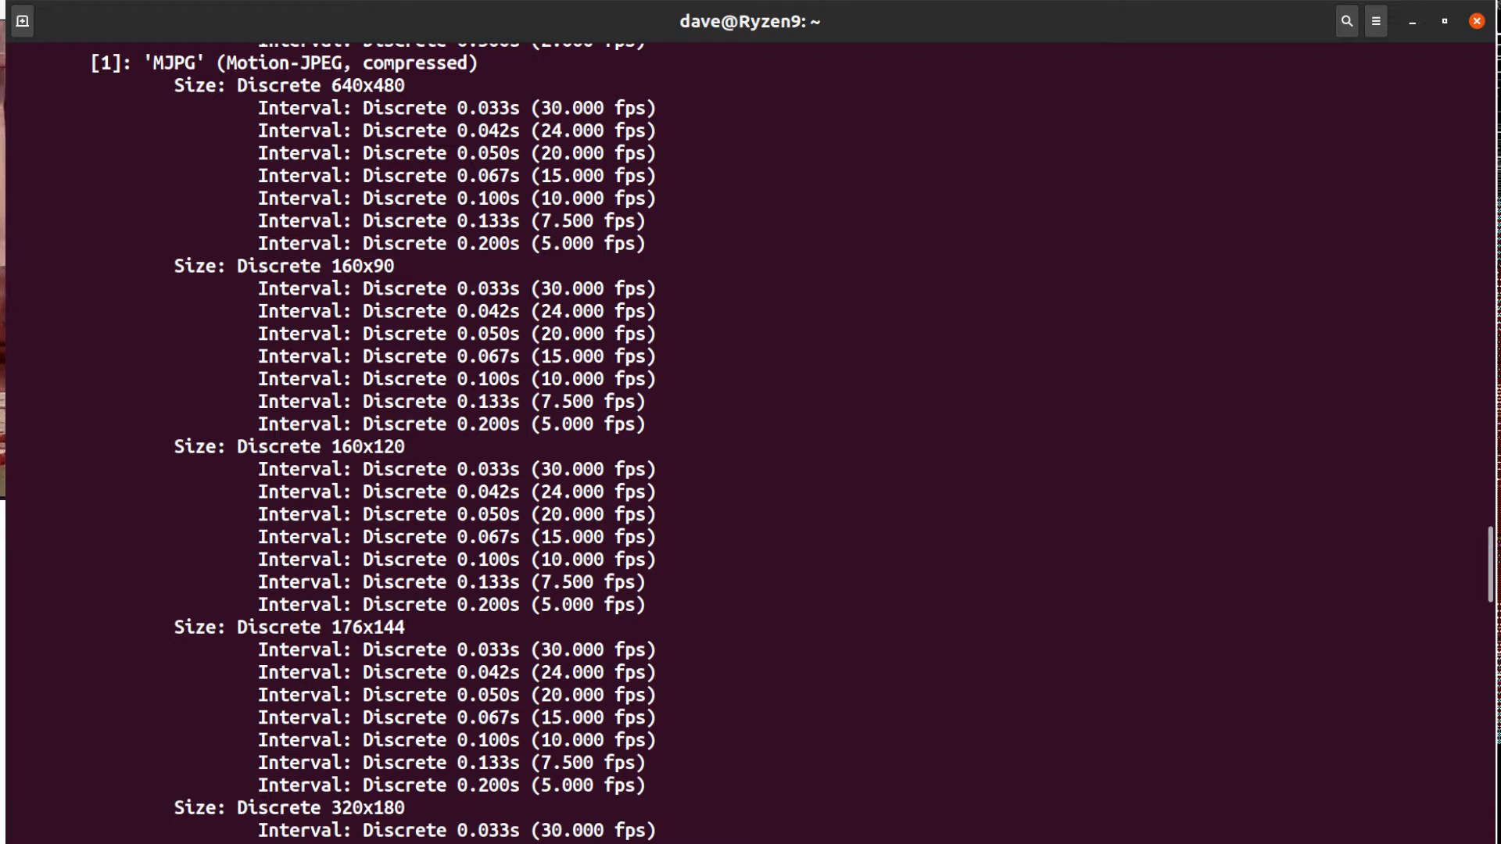
scroll(751, 444, "down", 11)
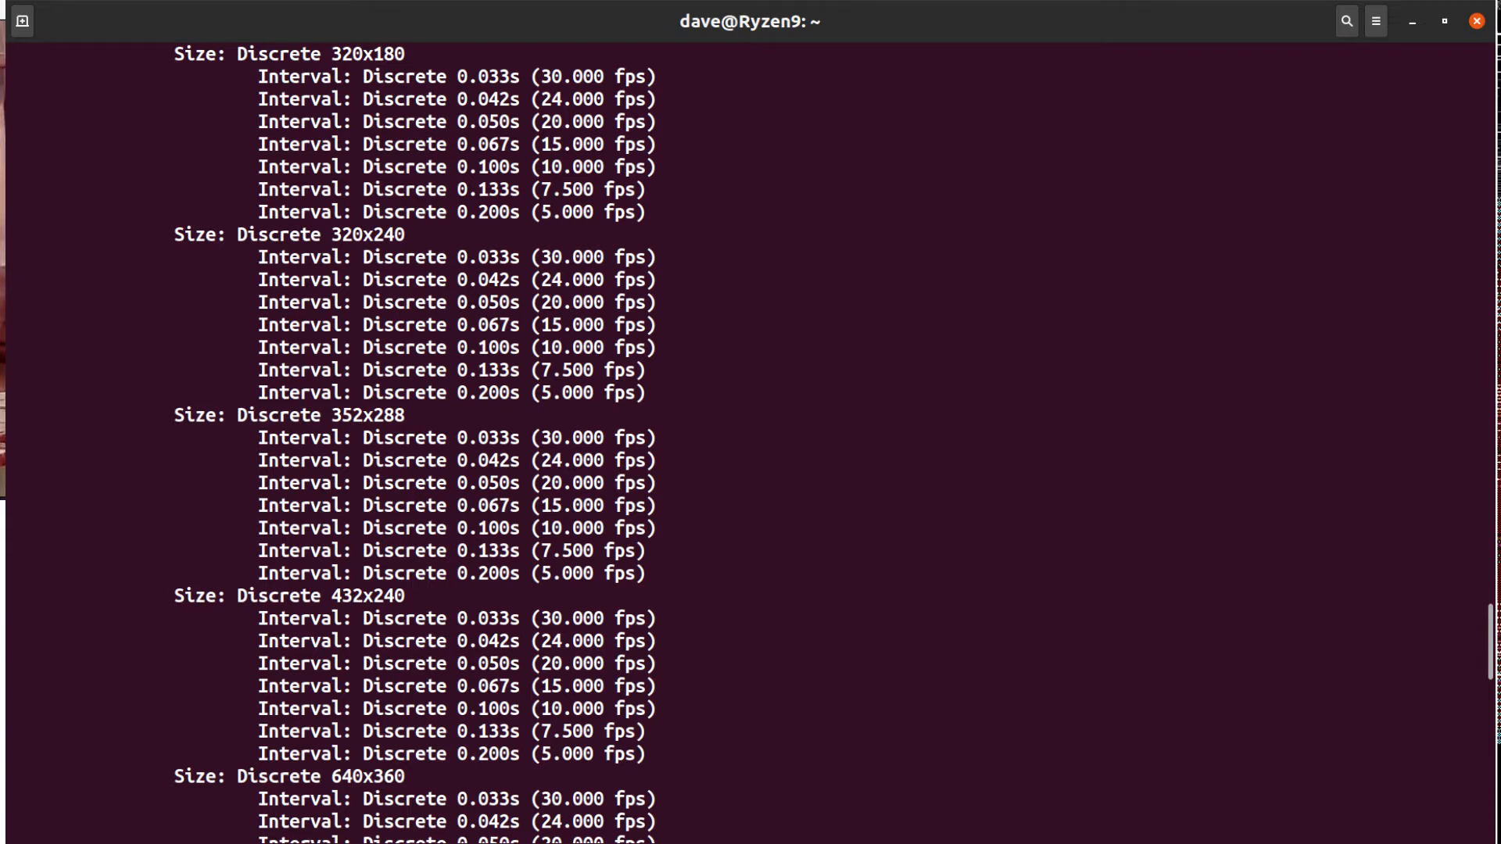
scroll(750, 443, "down", 11)
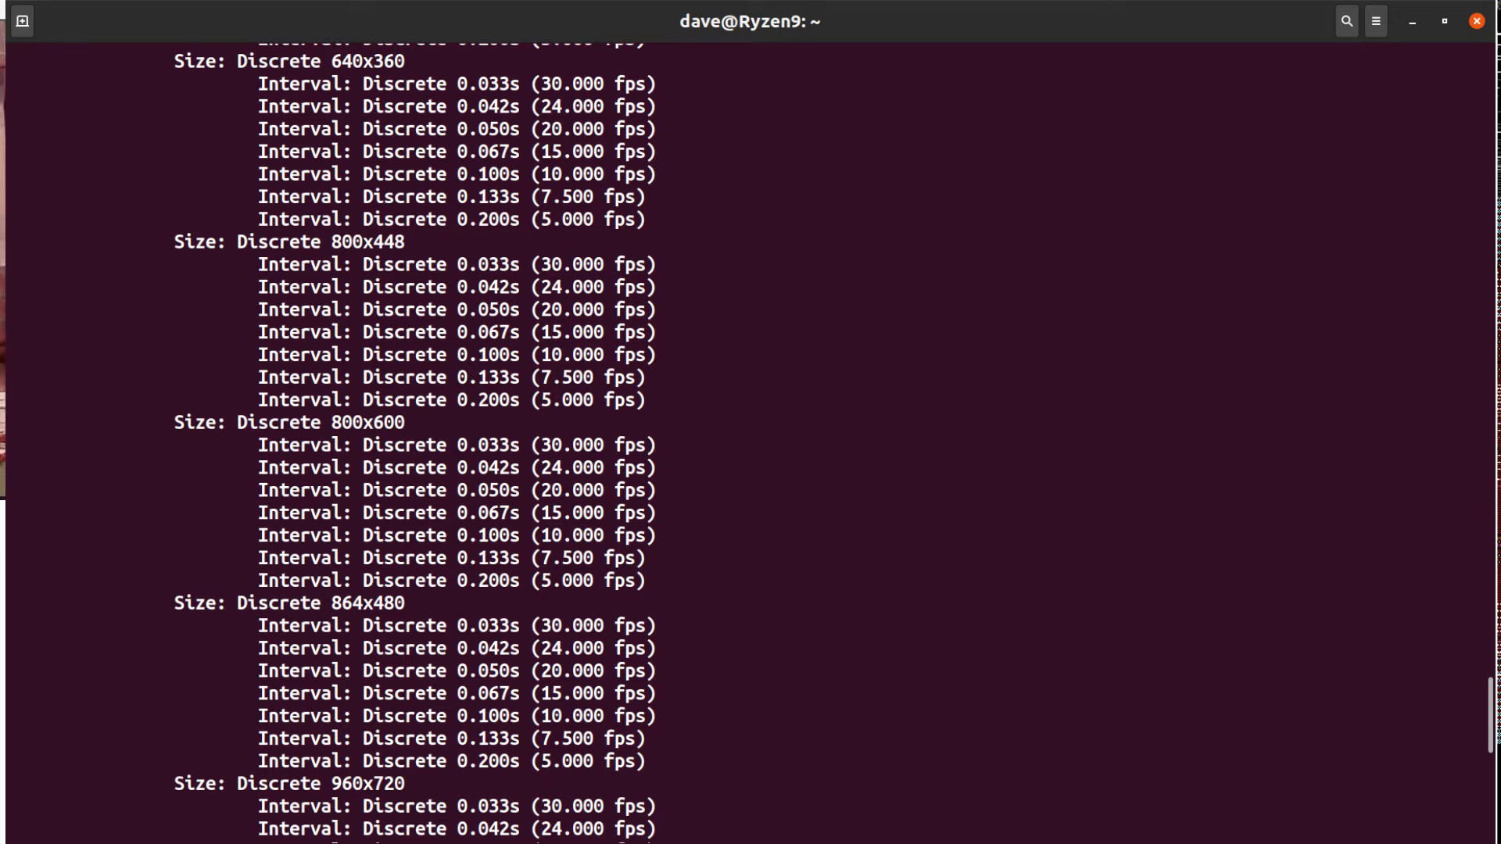
scroll(751, 443, "down", 11)
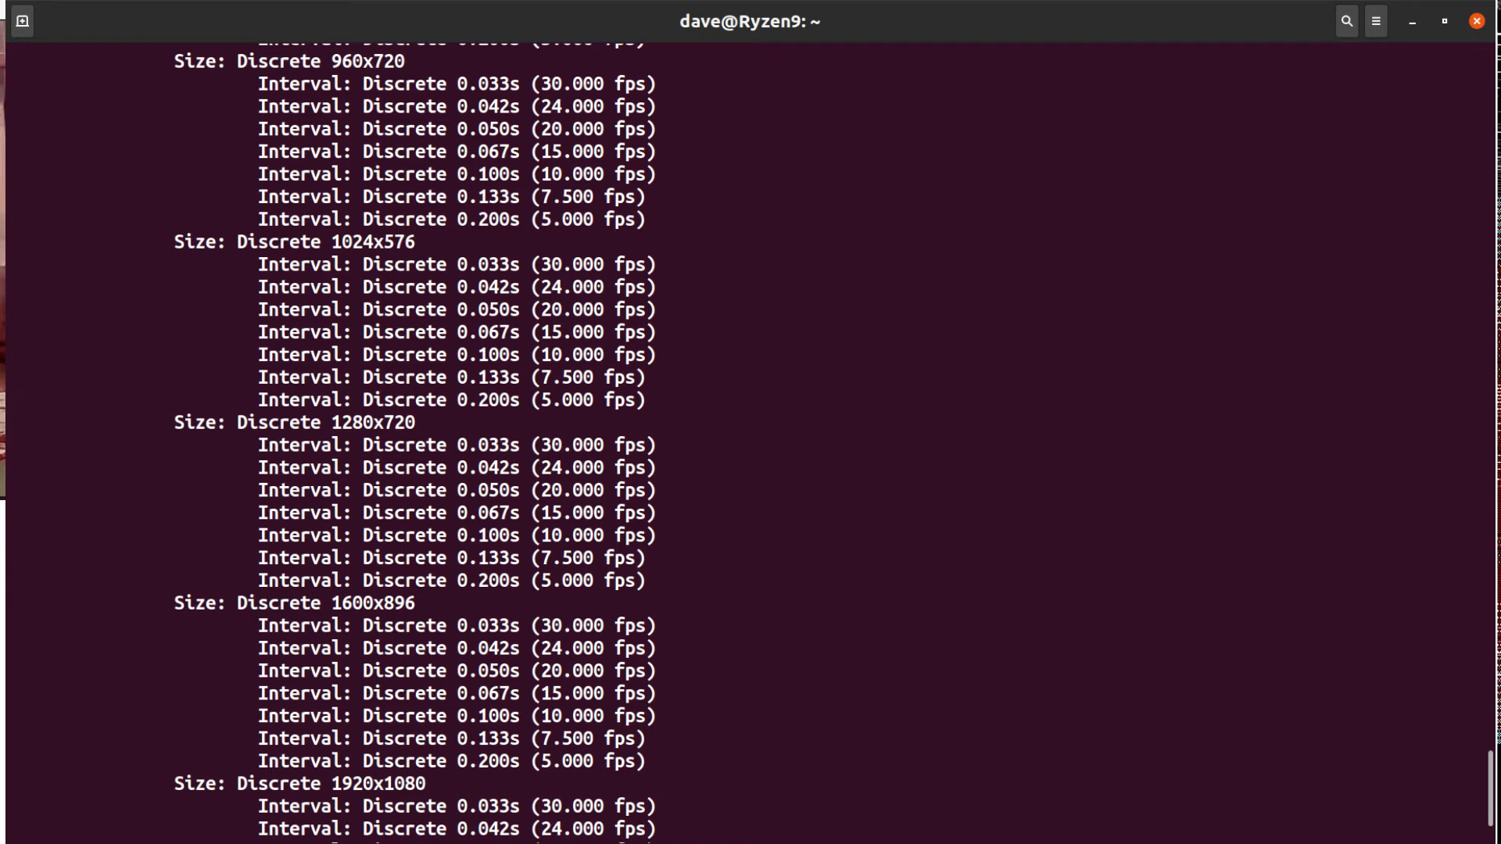
scroll(751, 443, "down", 2)
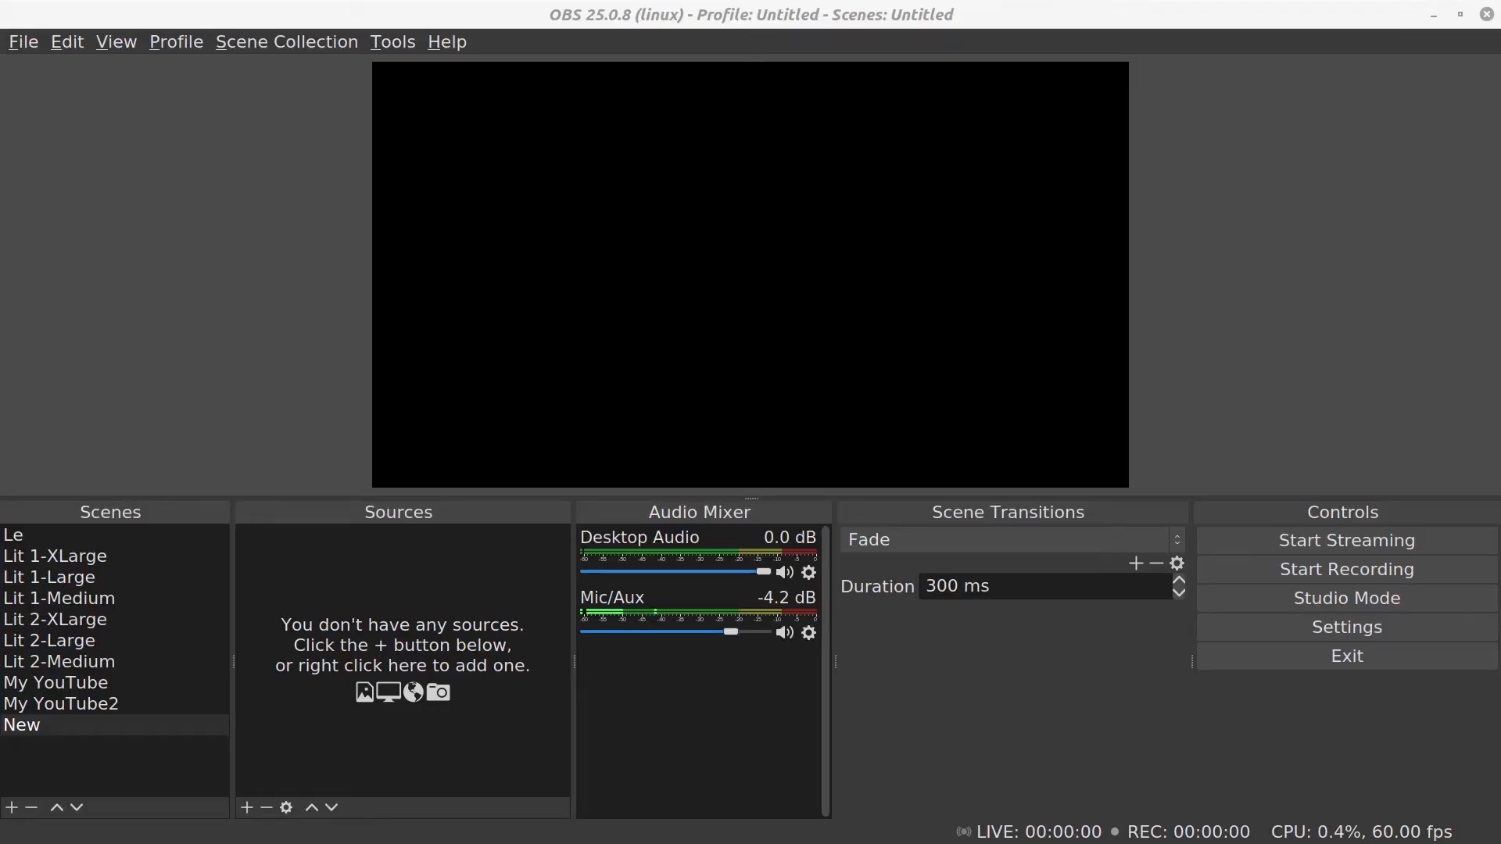
Step: Rename the scene "New" as "OBS Camera Controls"
left_click(82, 726)
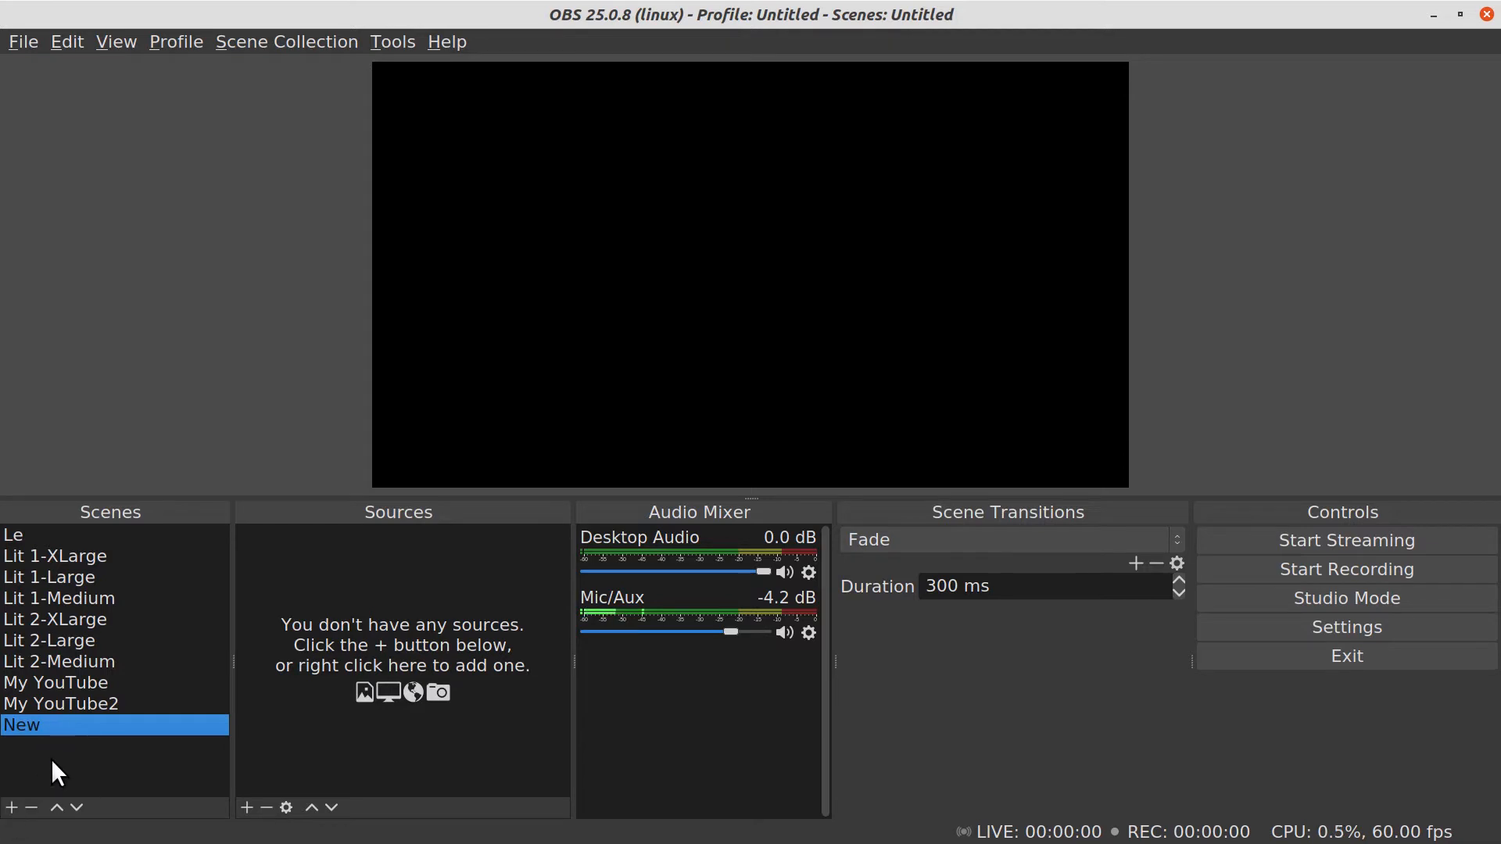
right_click(69, 726)
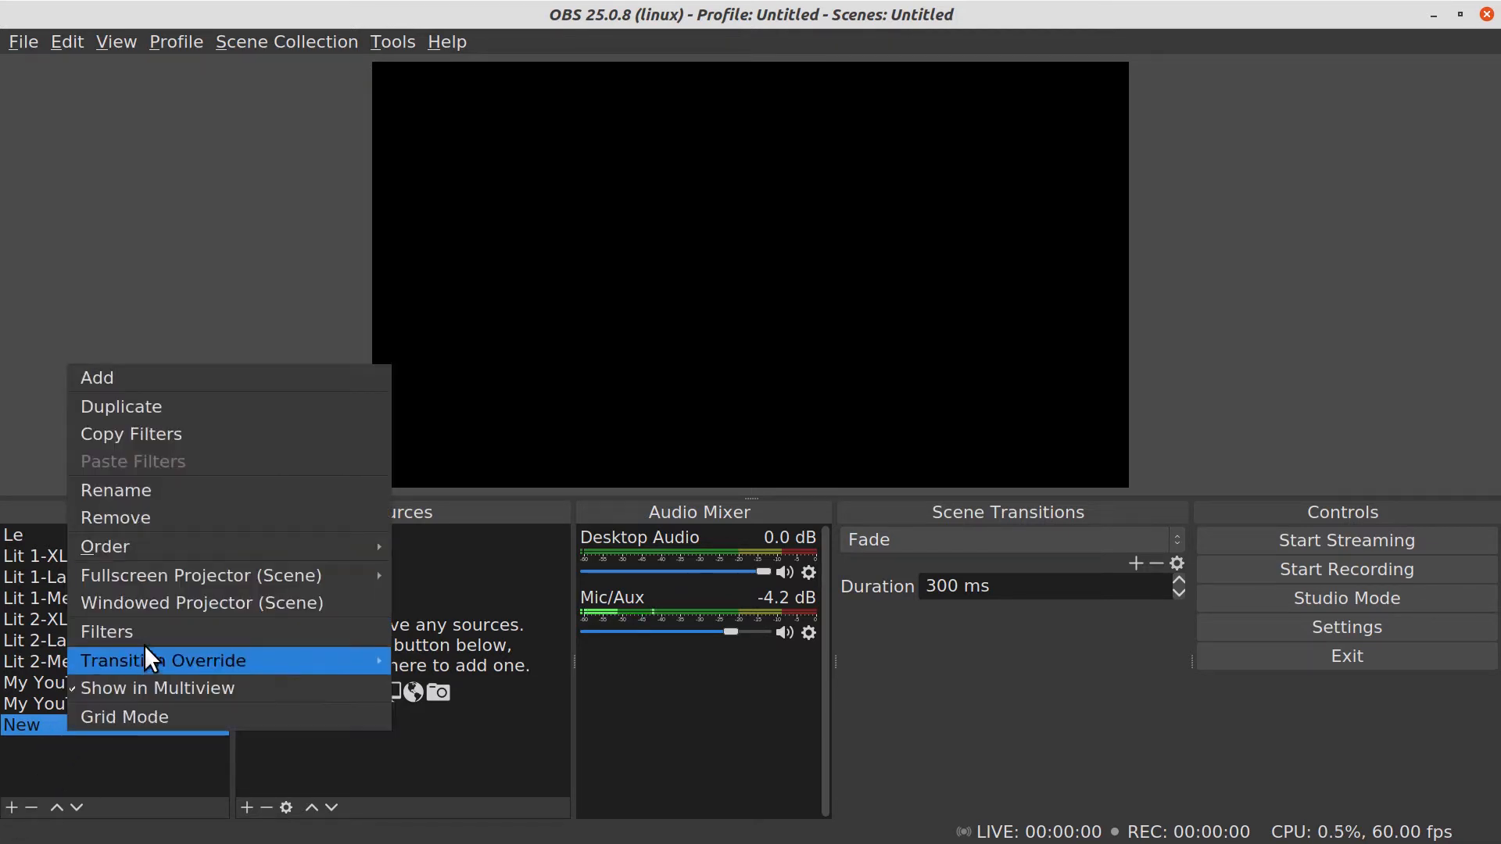
left_click(159, 496)
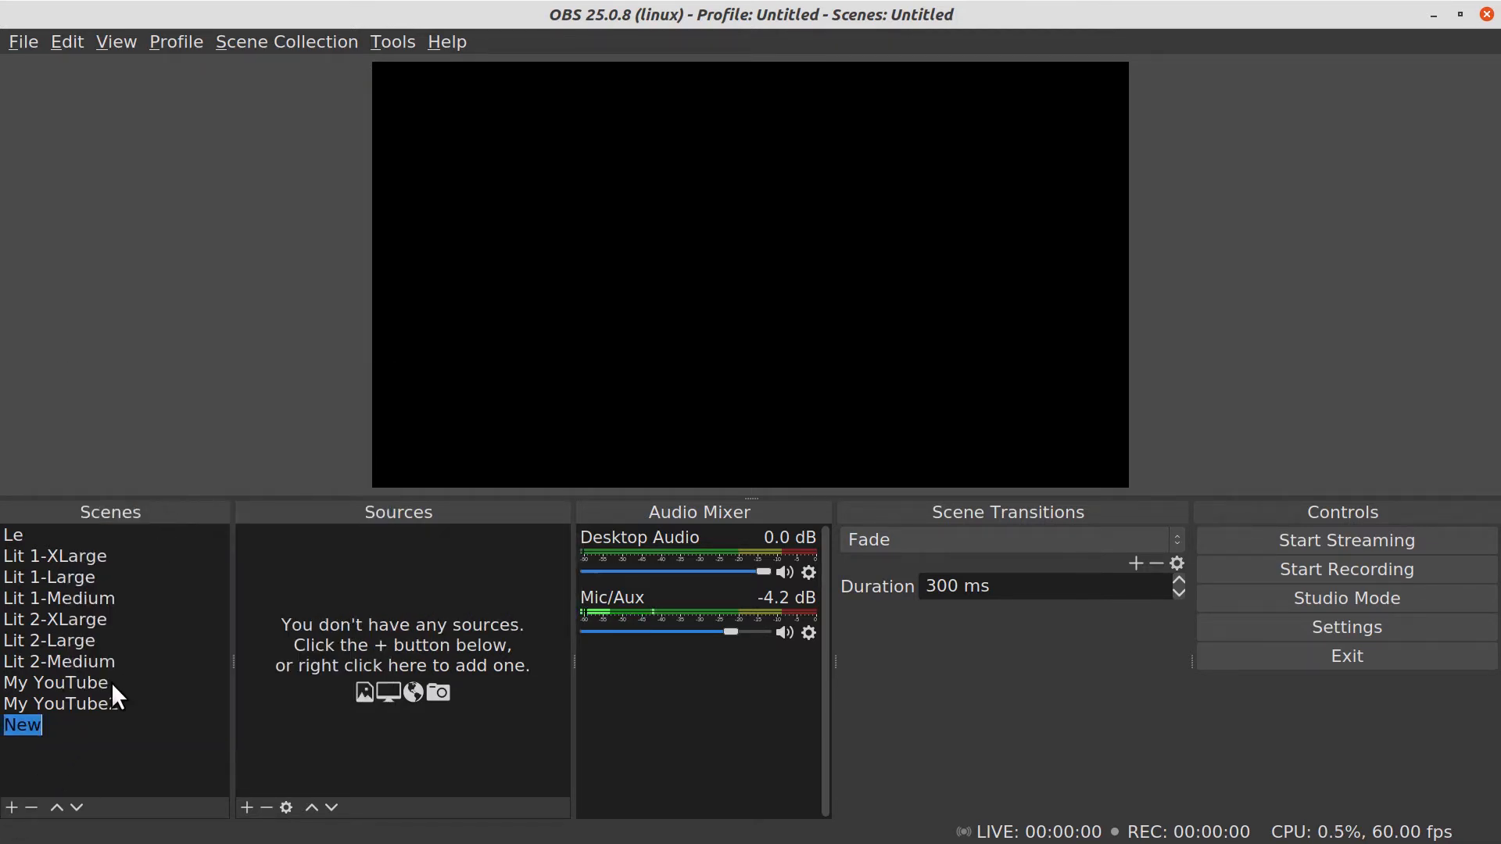
right_click(57, 725)
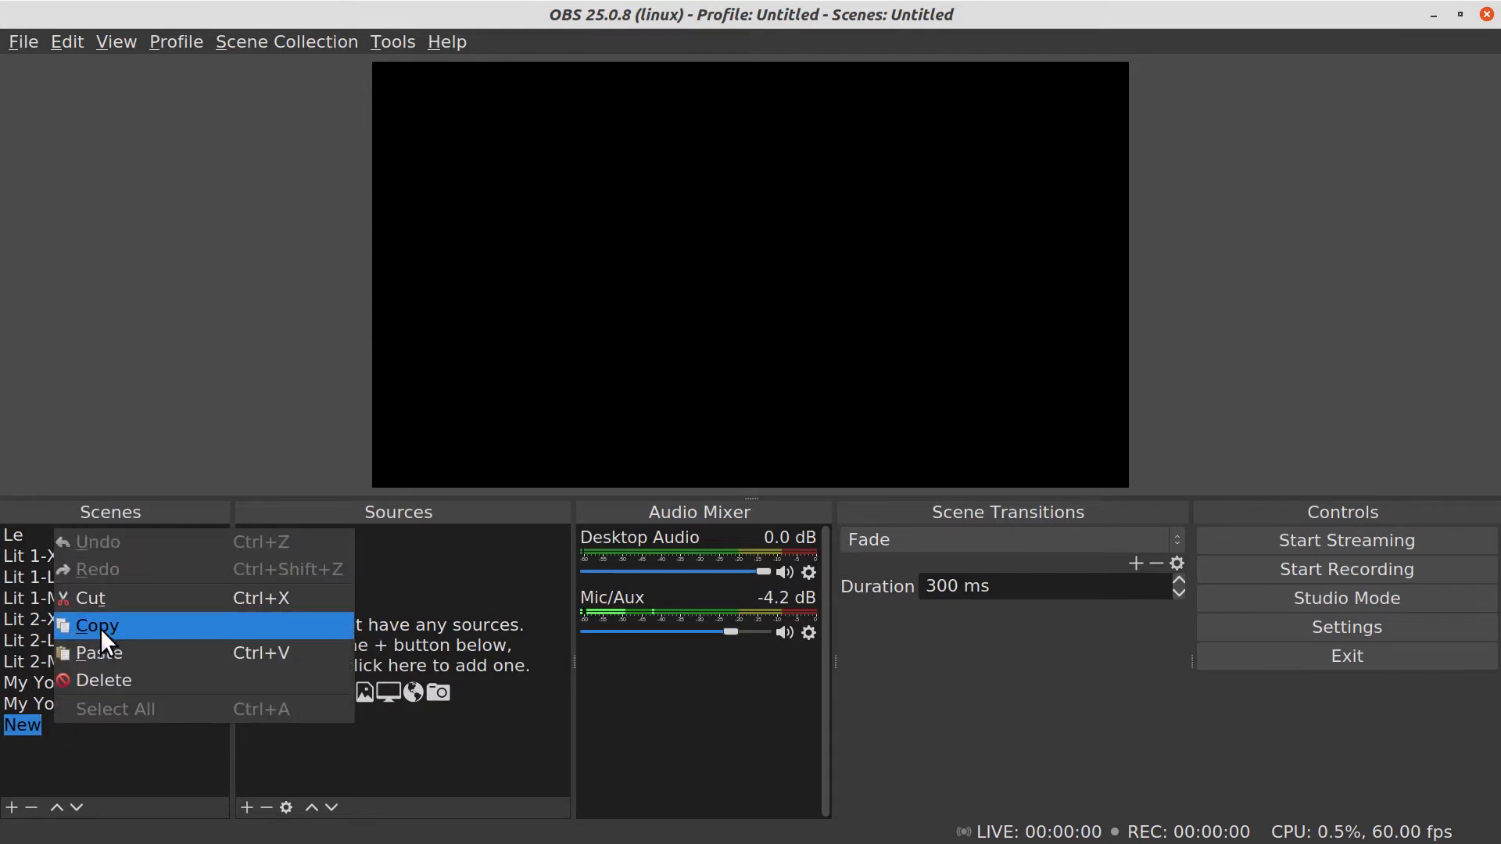
left_click(103, 653)
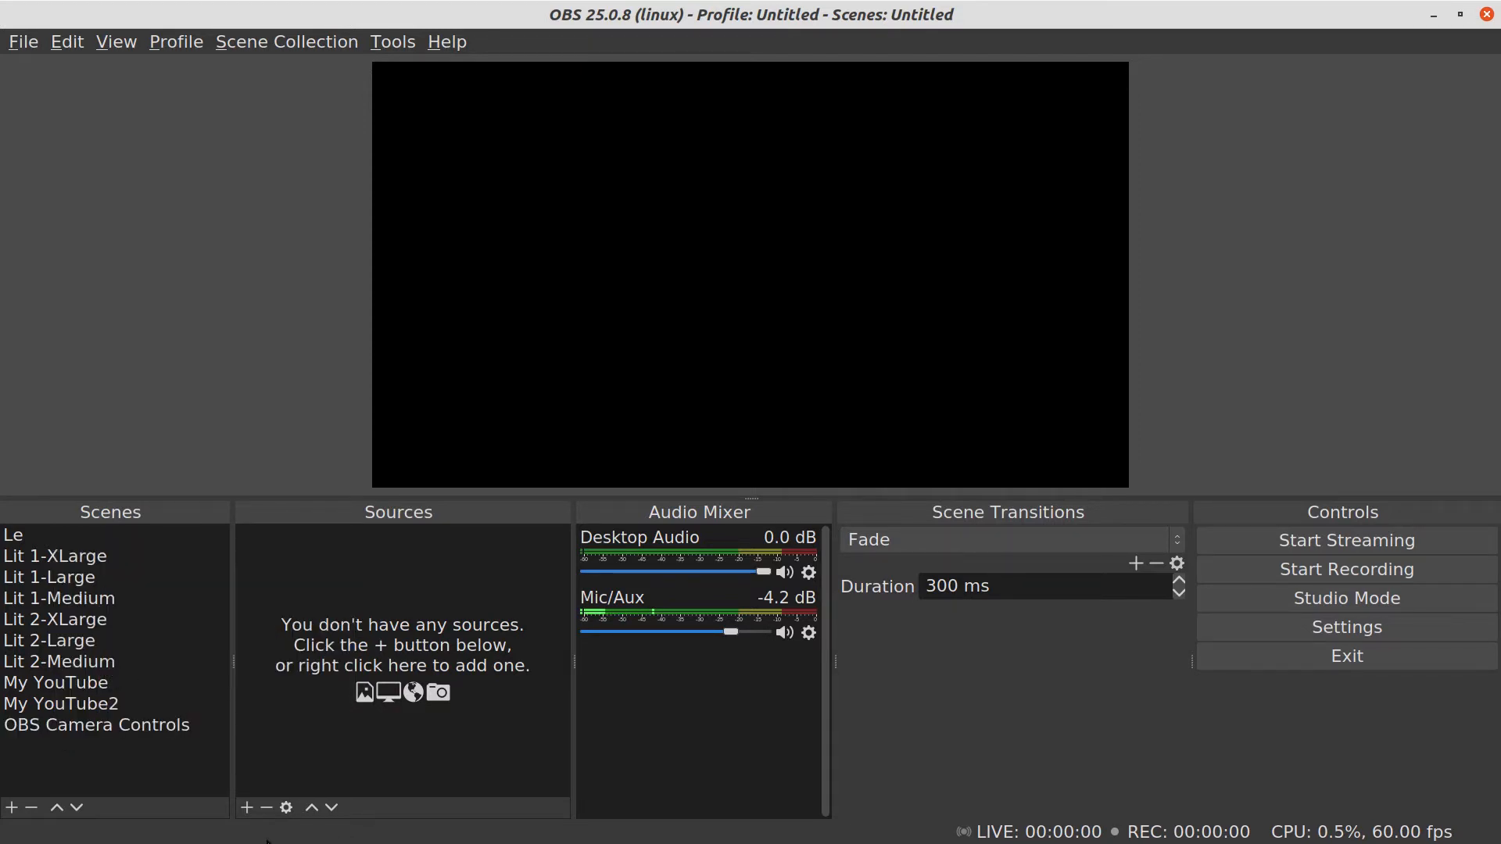
key("Return")
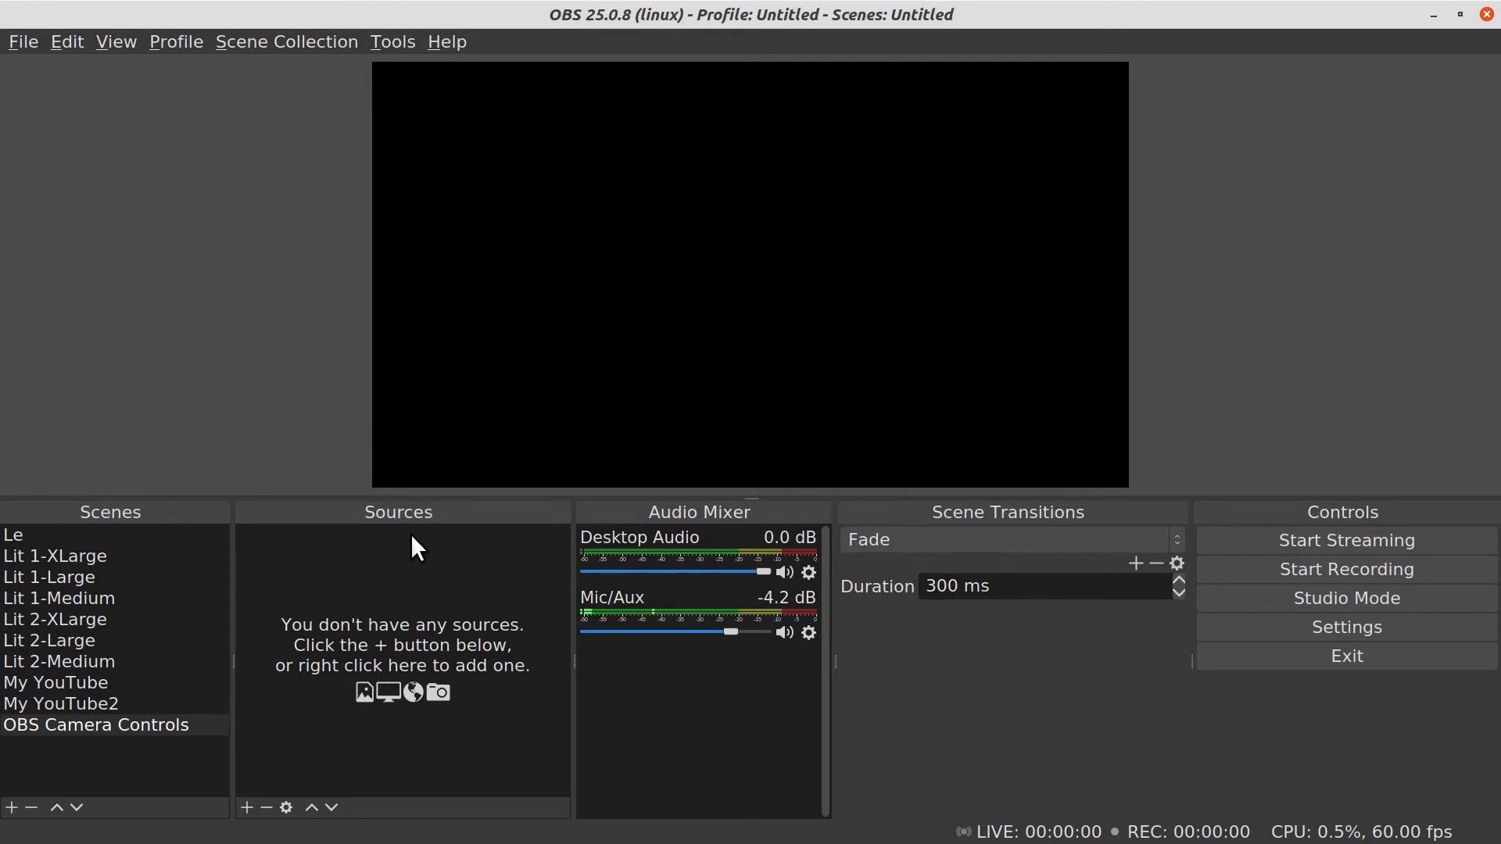
Step: Add a new Video Capture Device (V4L2) source named "c920" to the OBS Camera Controls scene
left_click(247, 807)
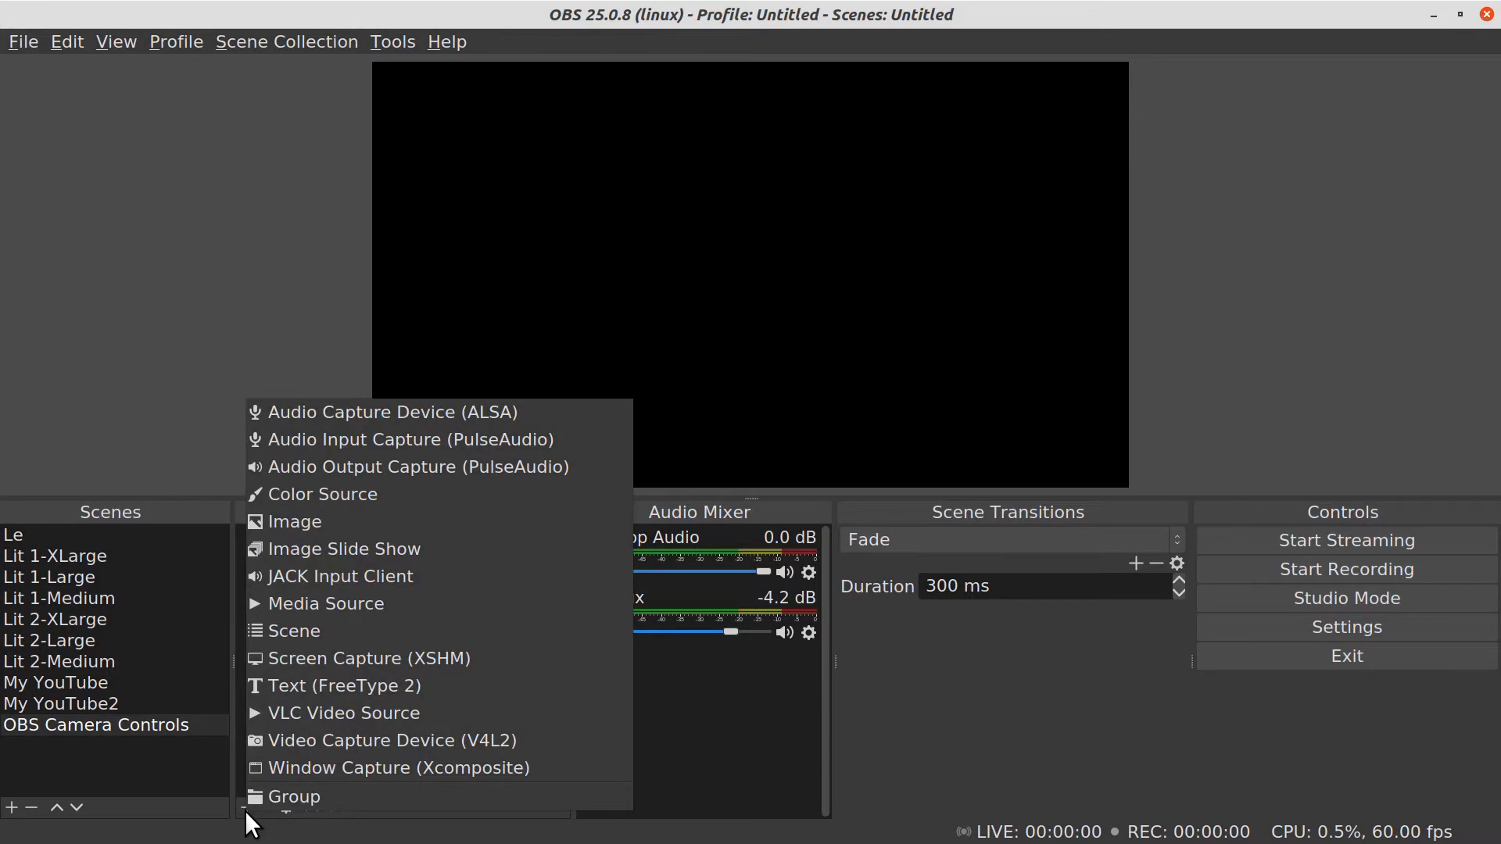
left_click(354, 742)
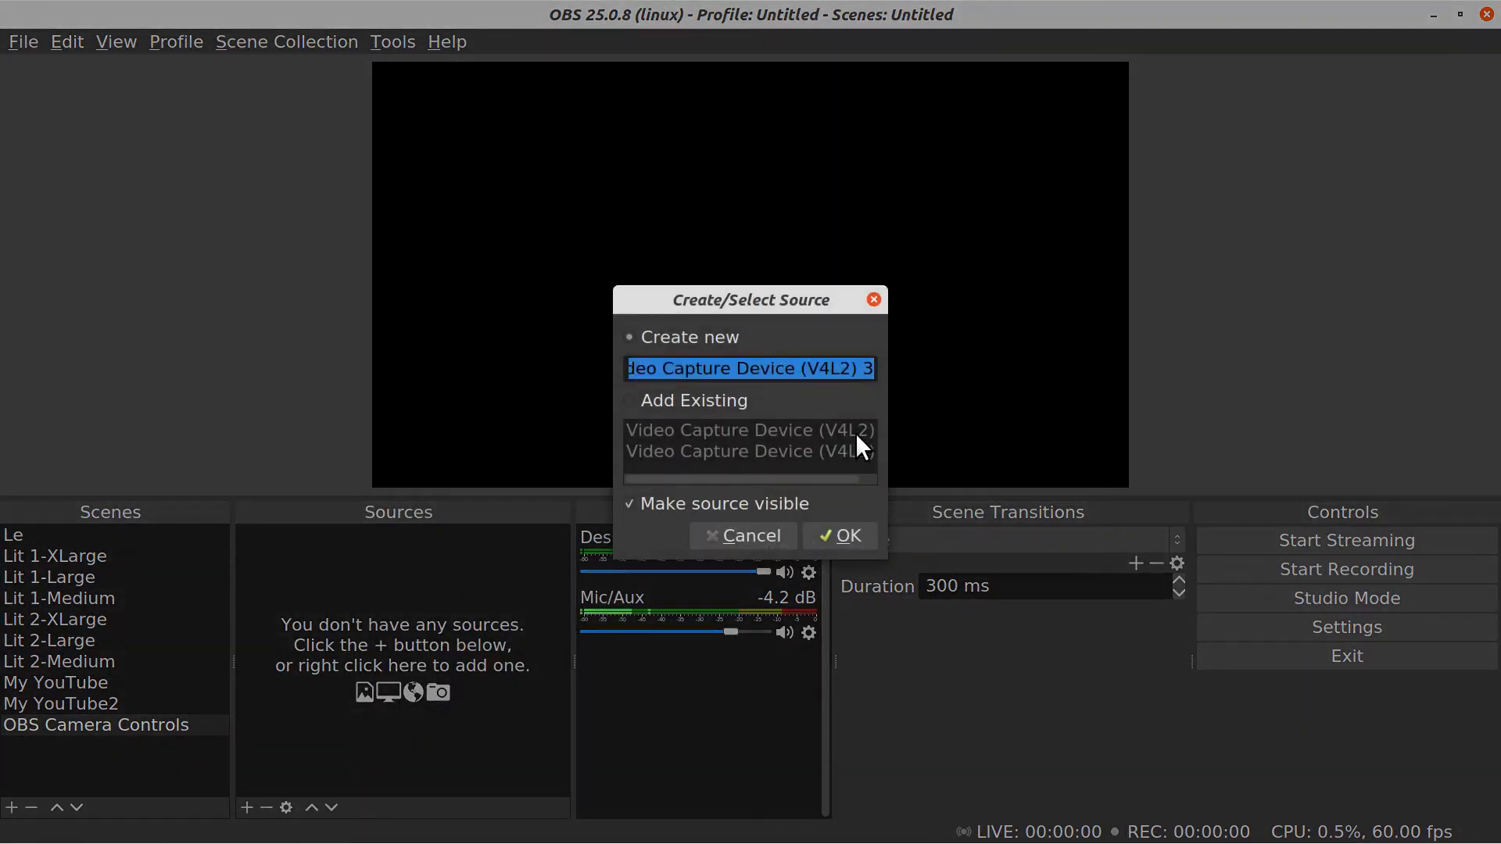
triple_click(864, 367)
type("c920")
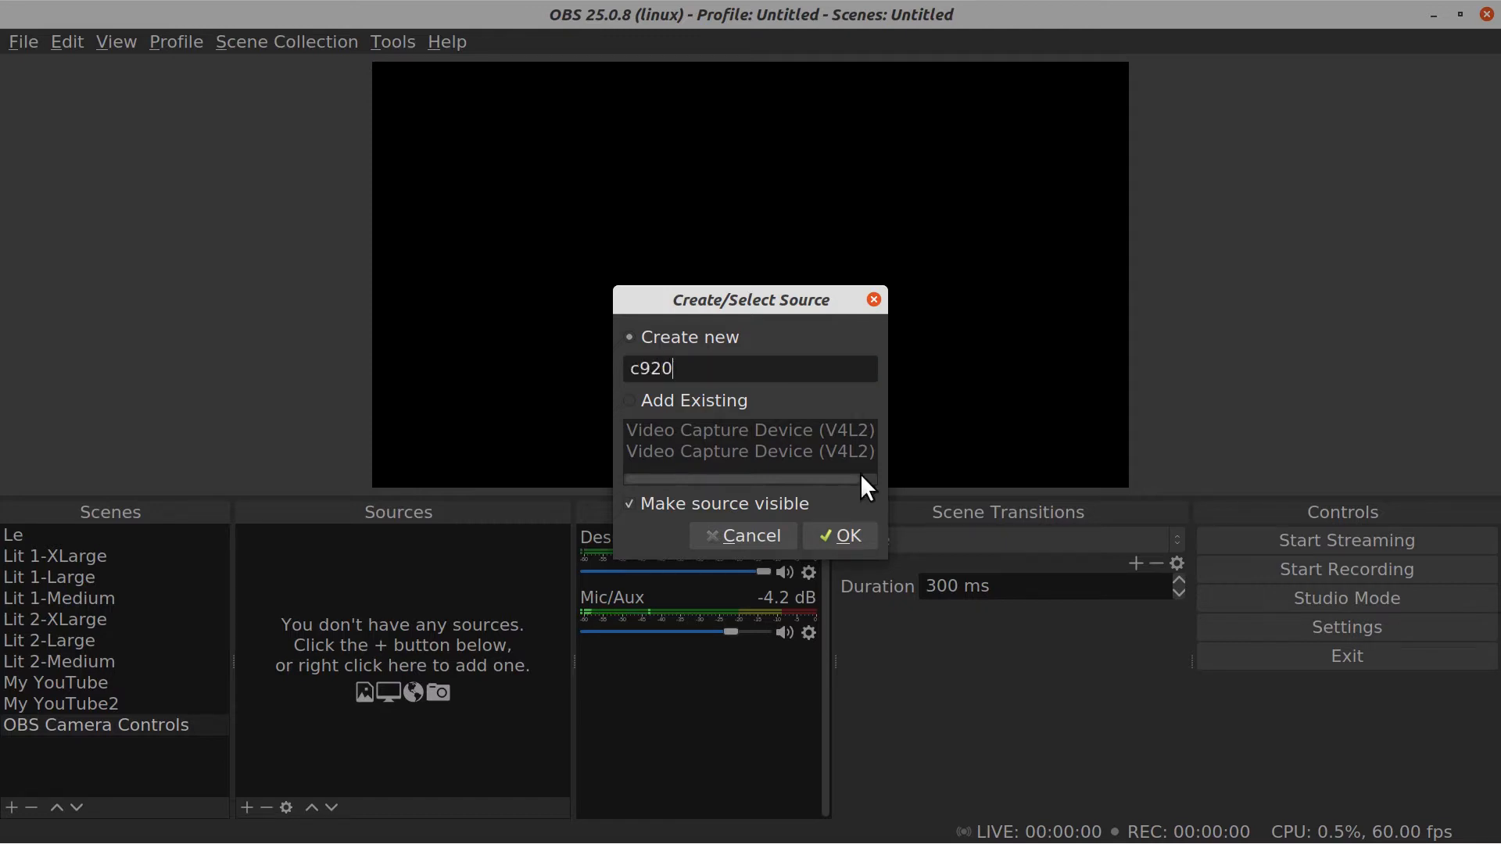
left_click(838, 529)
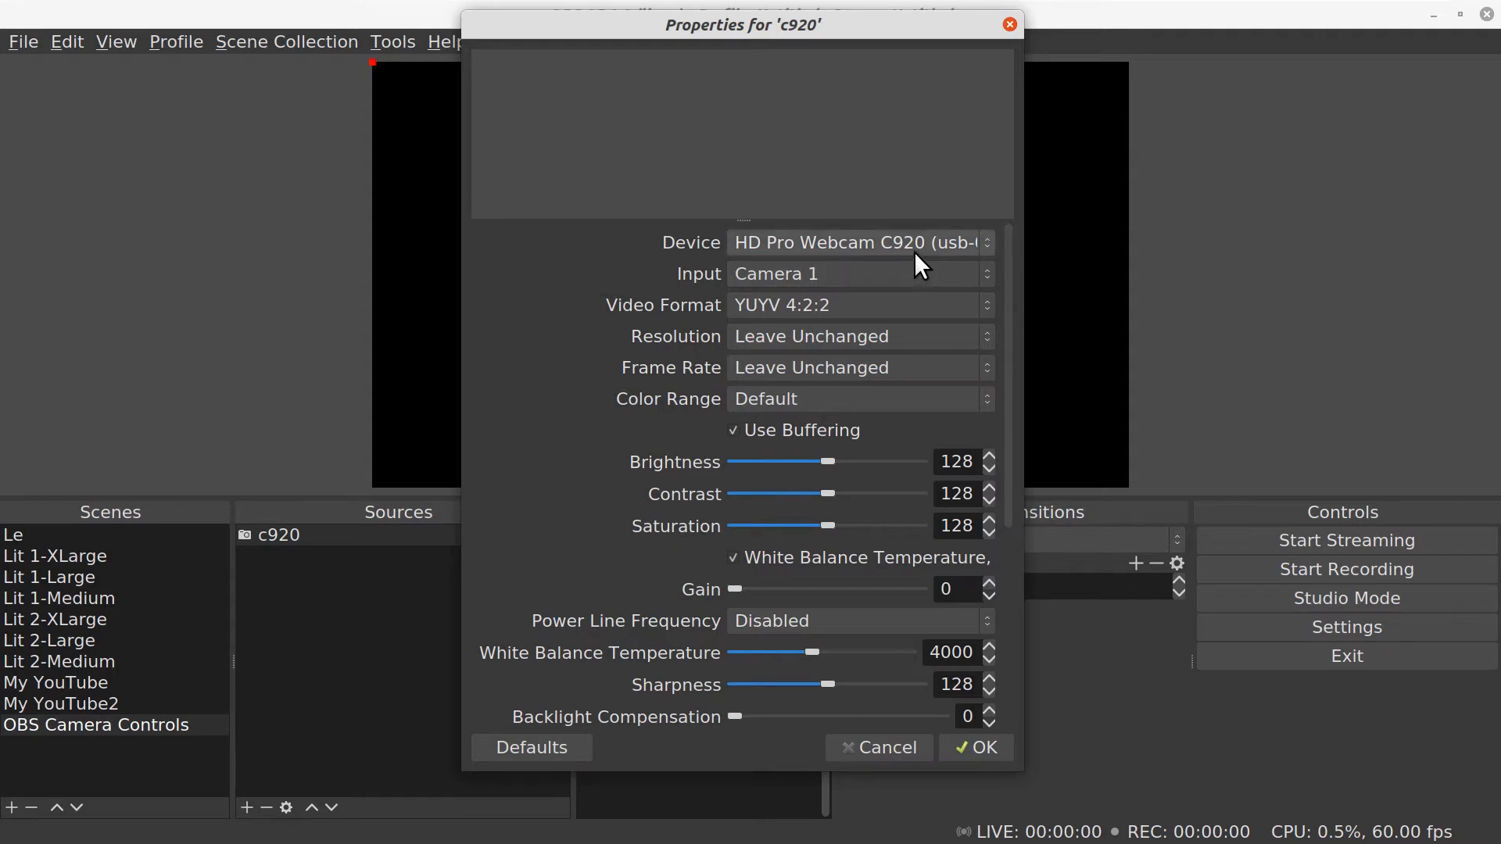
Step: Set the c920 source to BGR3 (Emulated) video format, 1280x720 resolution and a 30.00 frame rate, and apply the properties
left_click(809, 305)
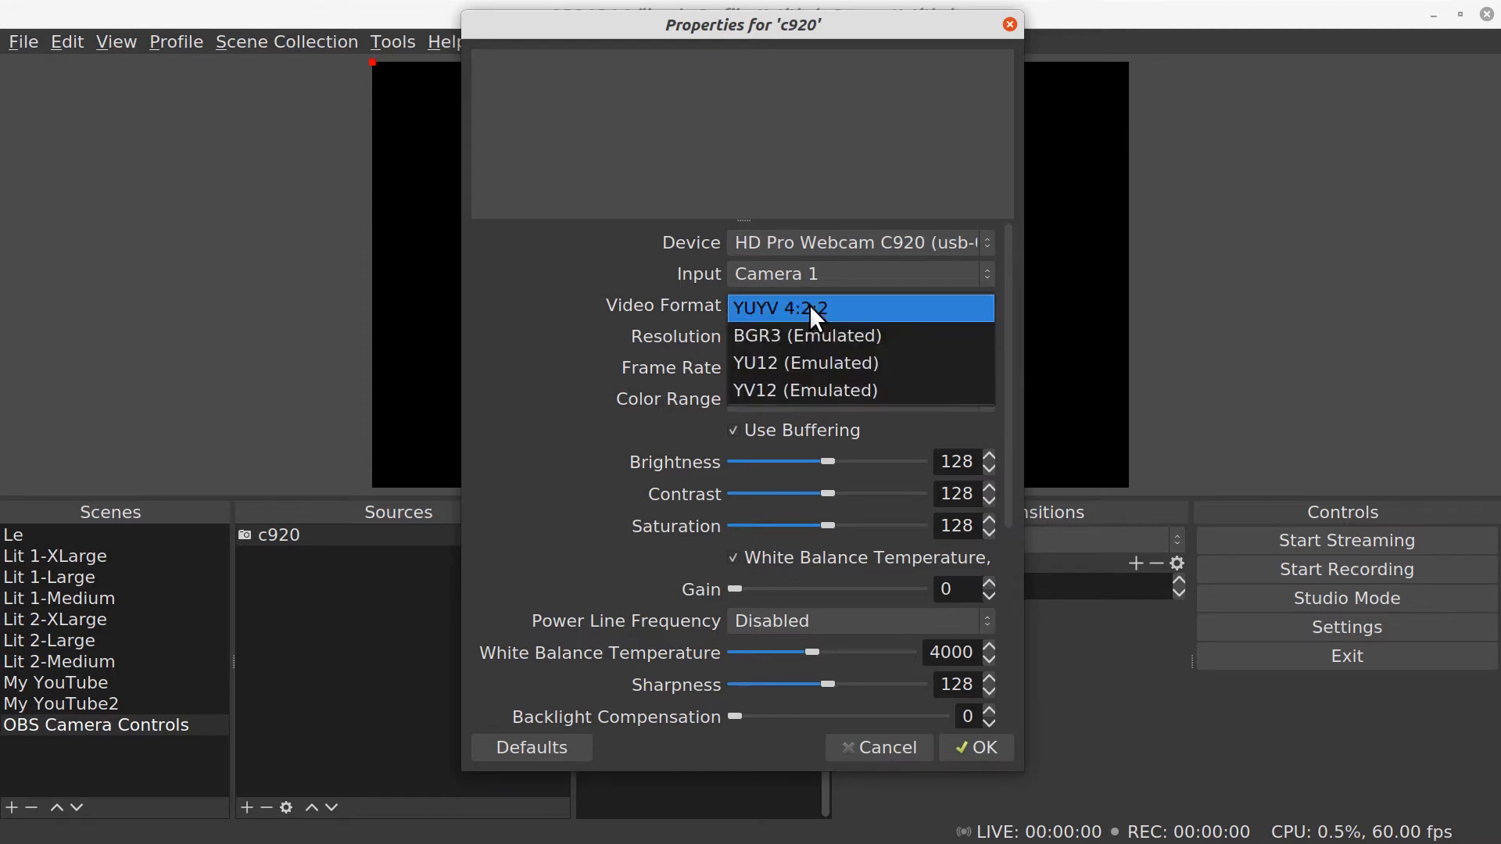
left_click(817, 337)
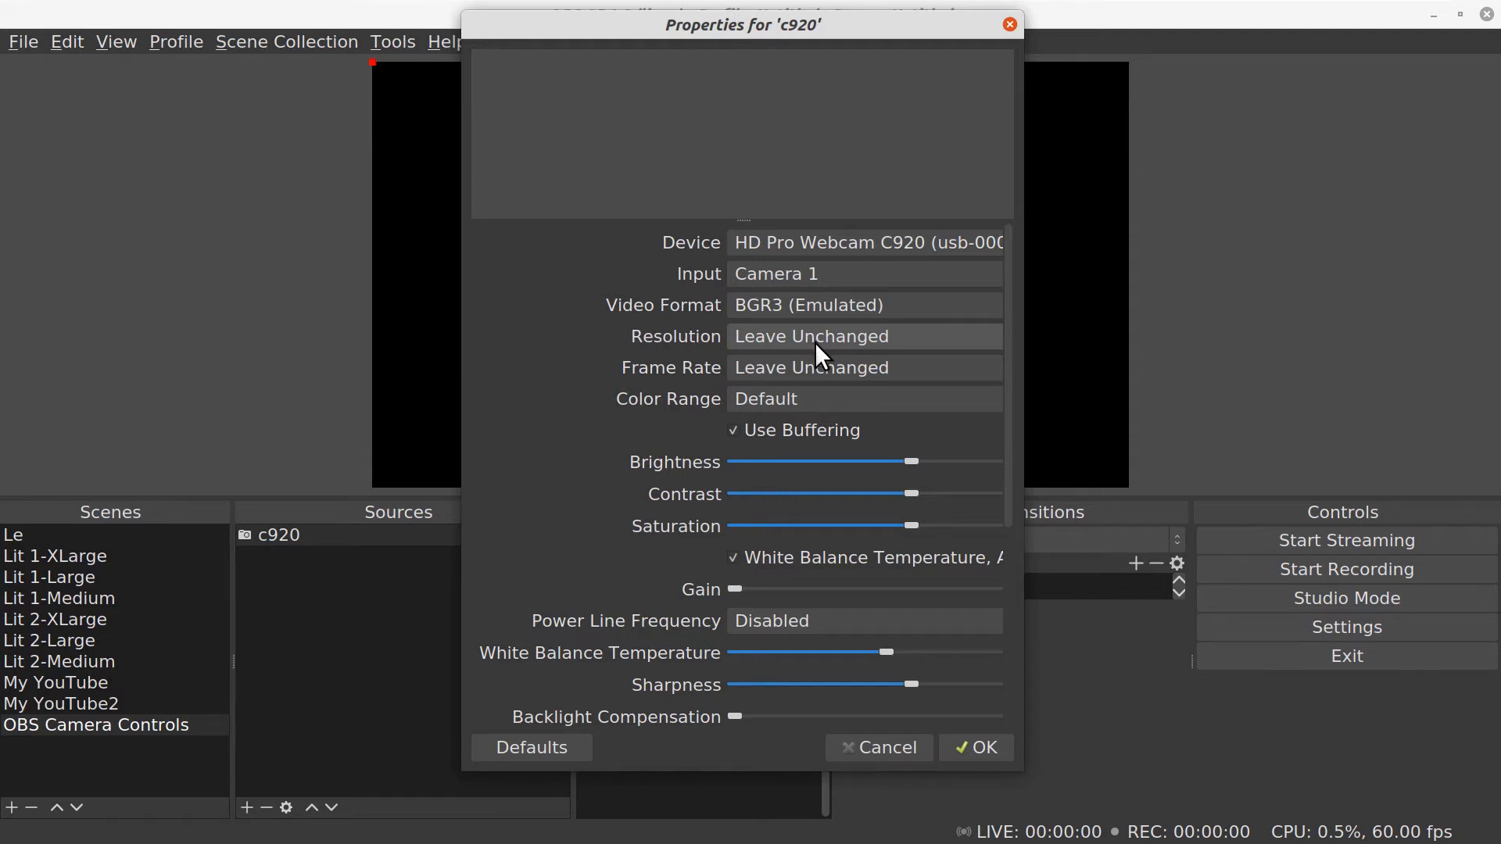
left_click(815, 344)
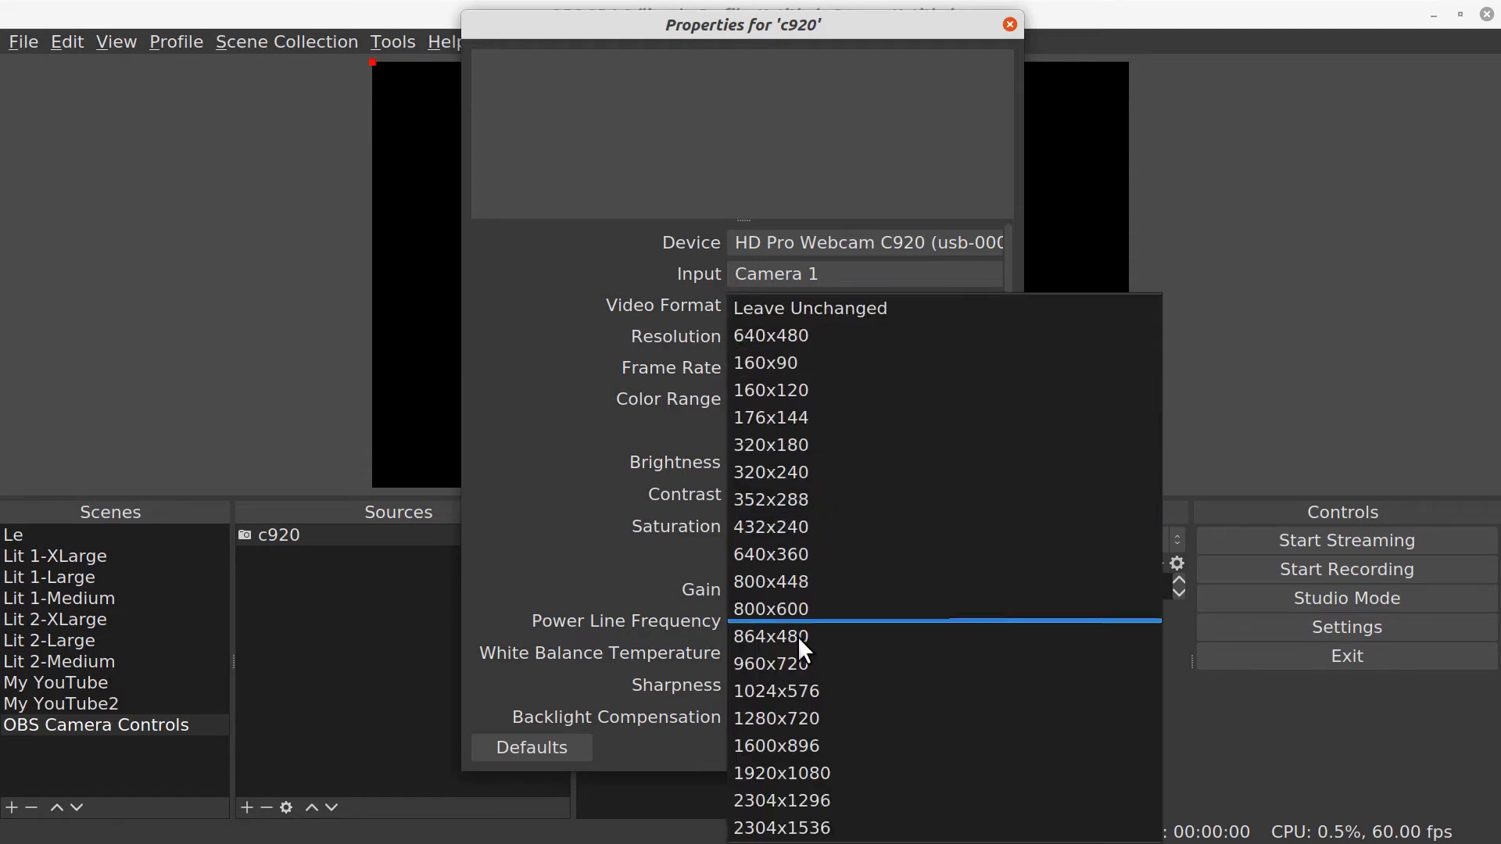
left_click(802, 718)
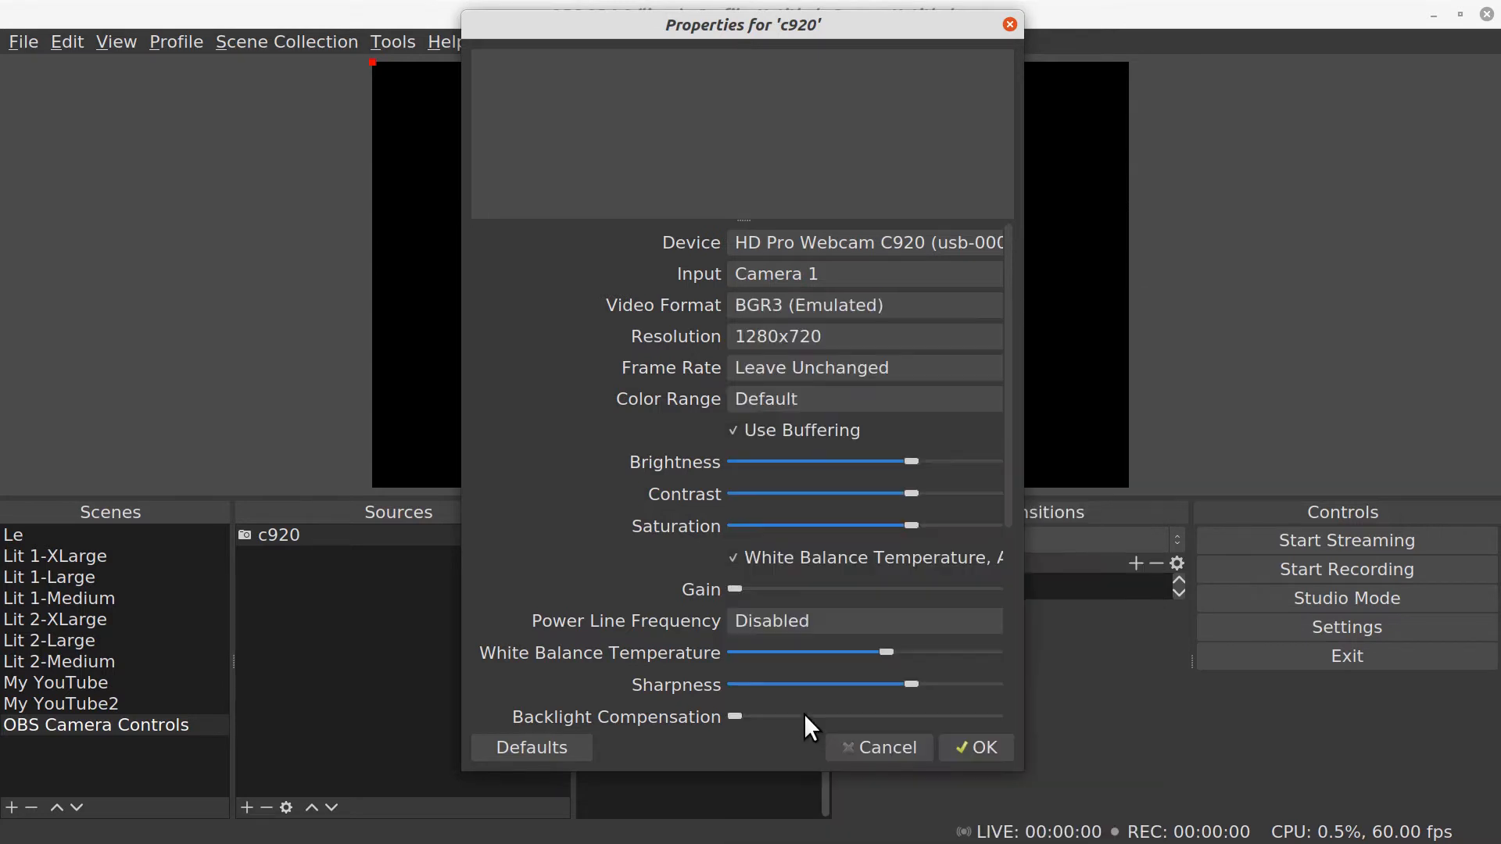
left_click(858, 364)
left_click(797, 396)
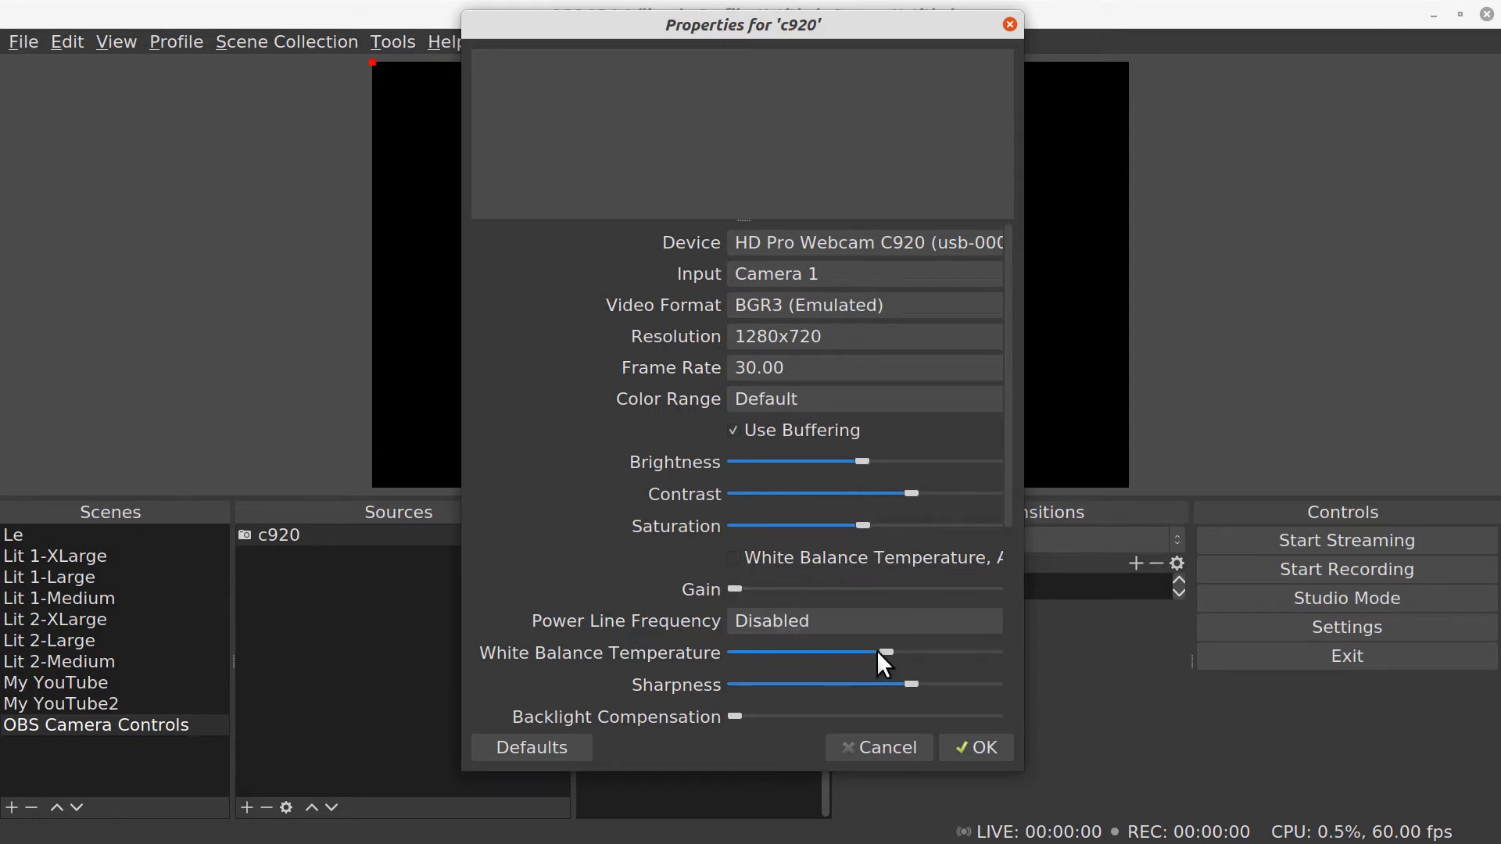
left_click(978, 750)
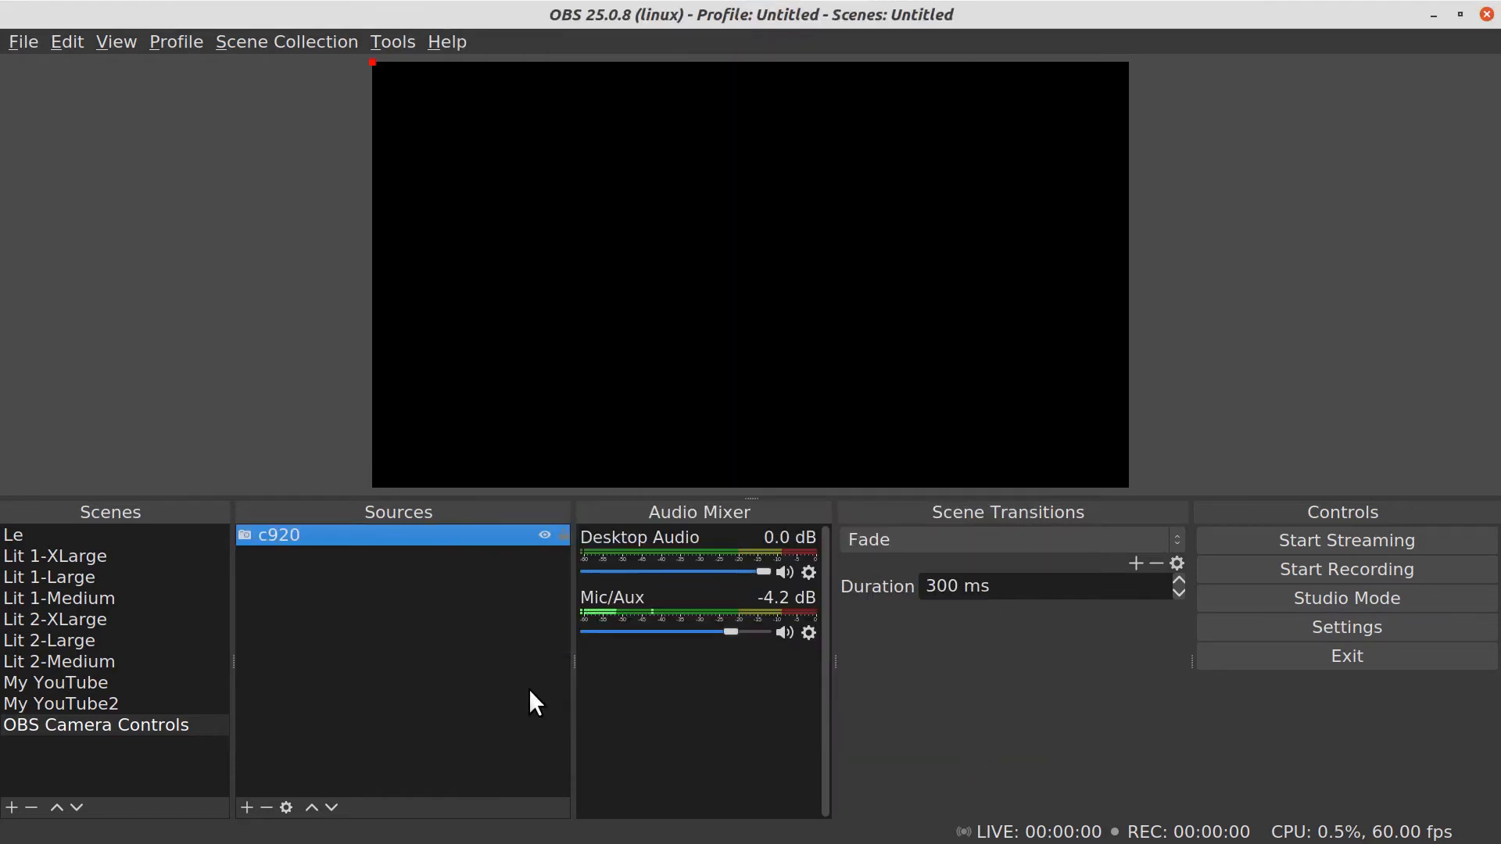
Step: Fit the c920 source to the screen and close OBS
right_click(360, 545)
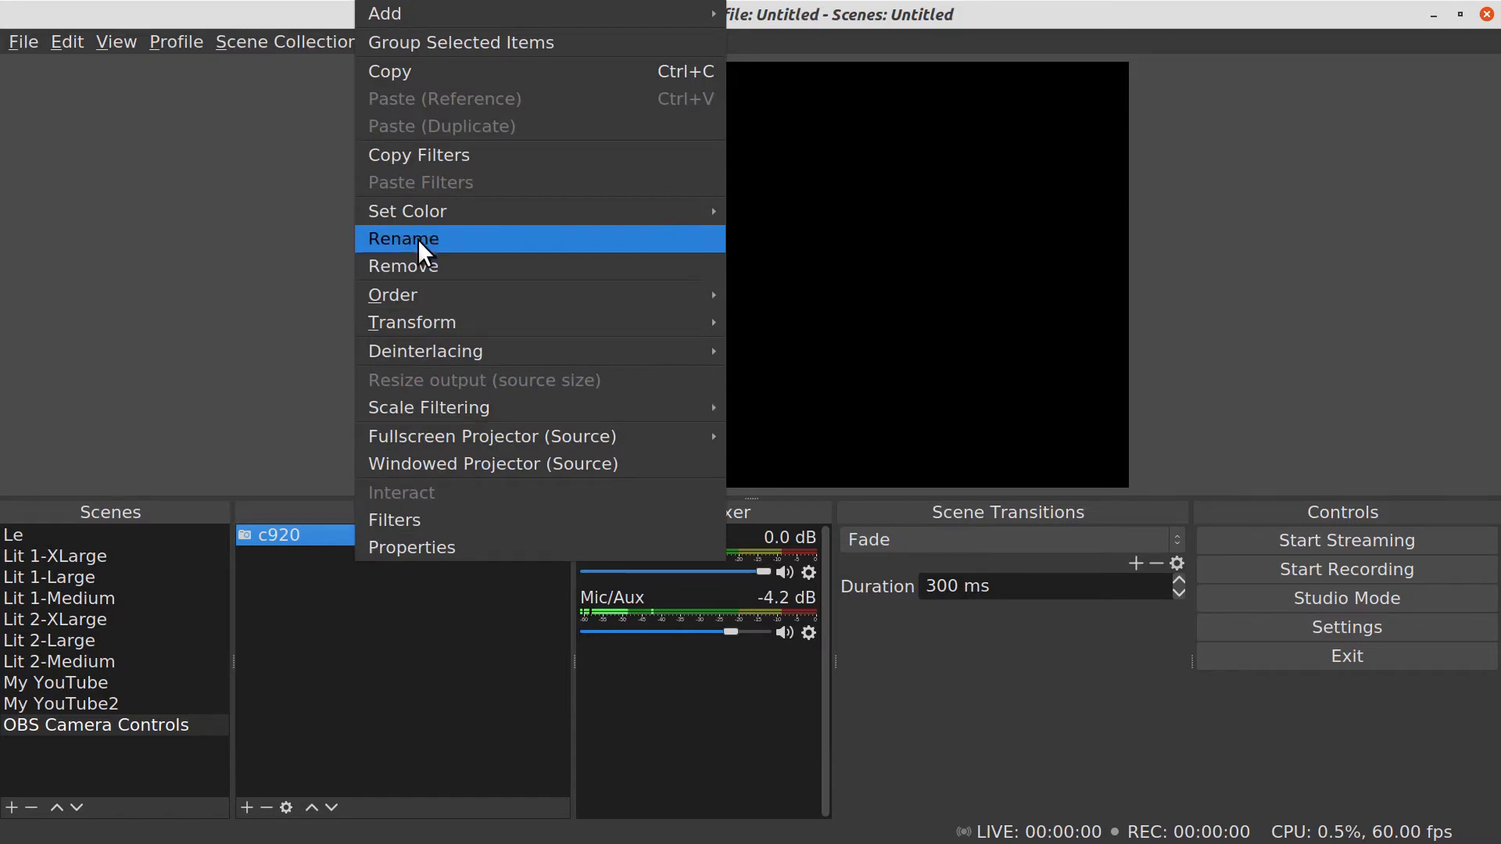
mouse_move(445, 319)
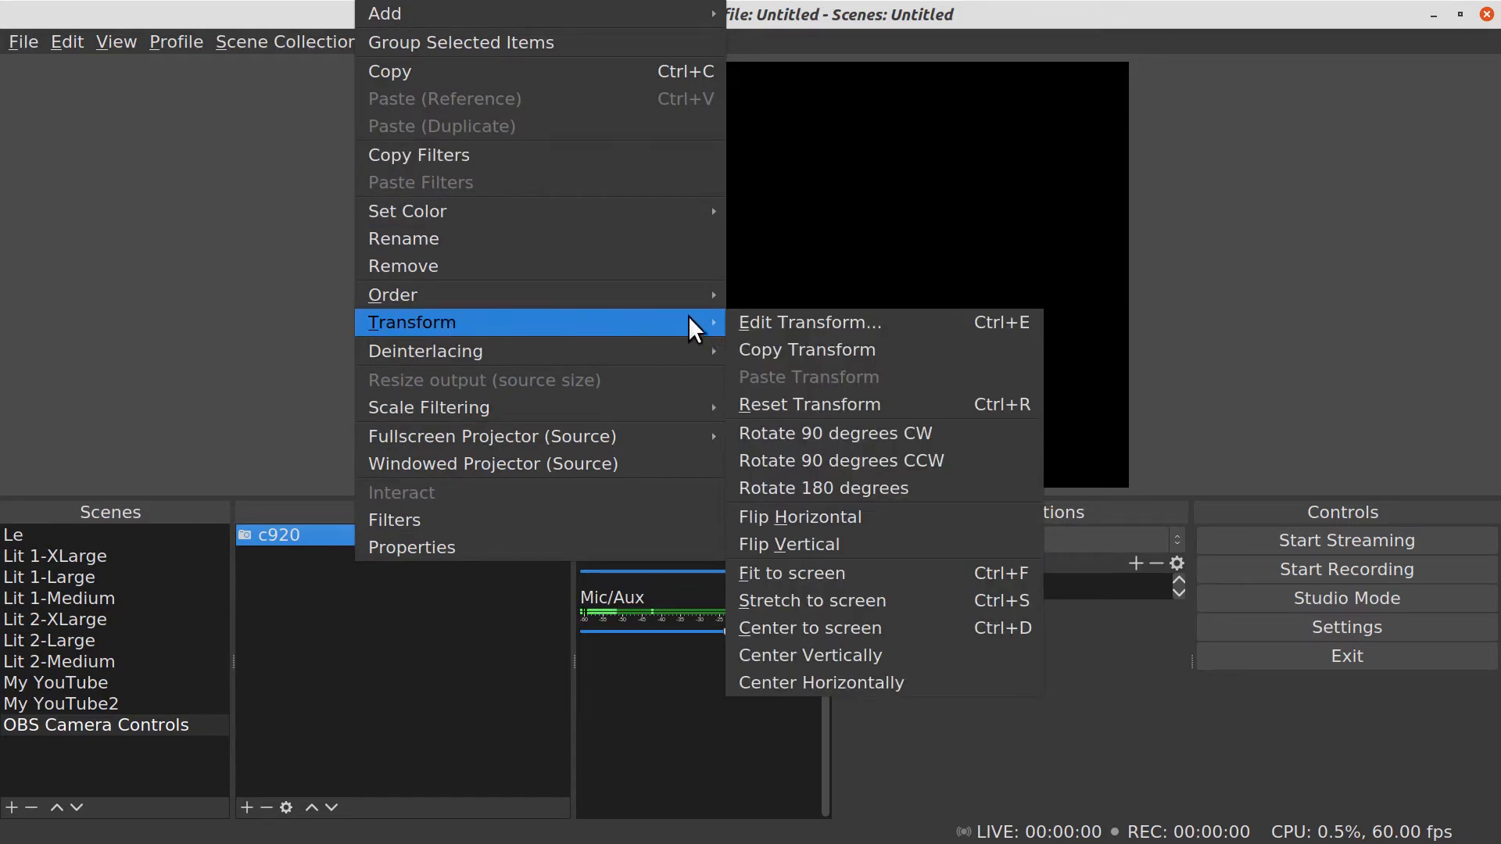
left_click(836, 576)
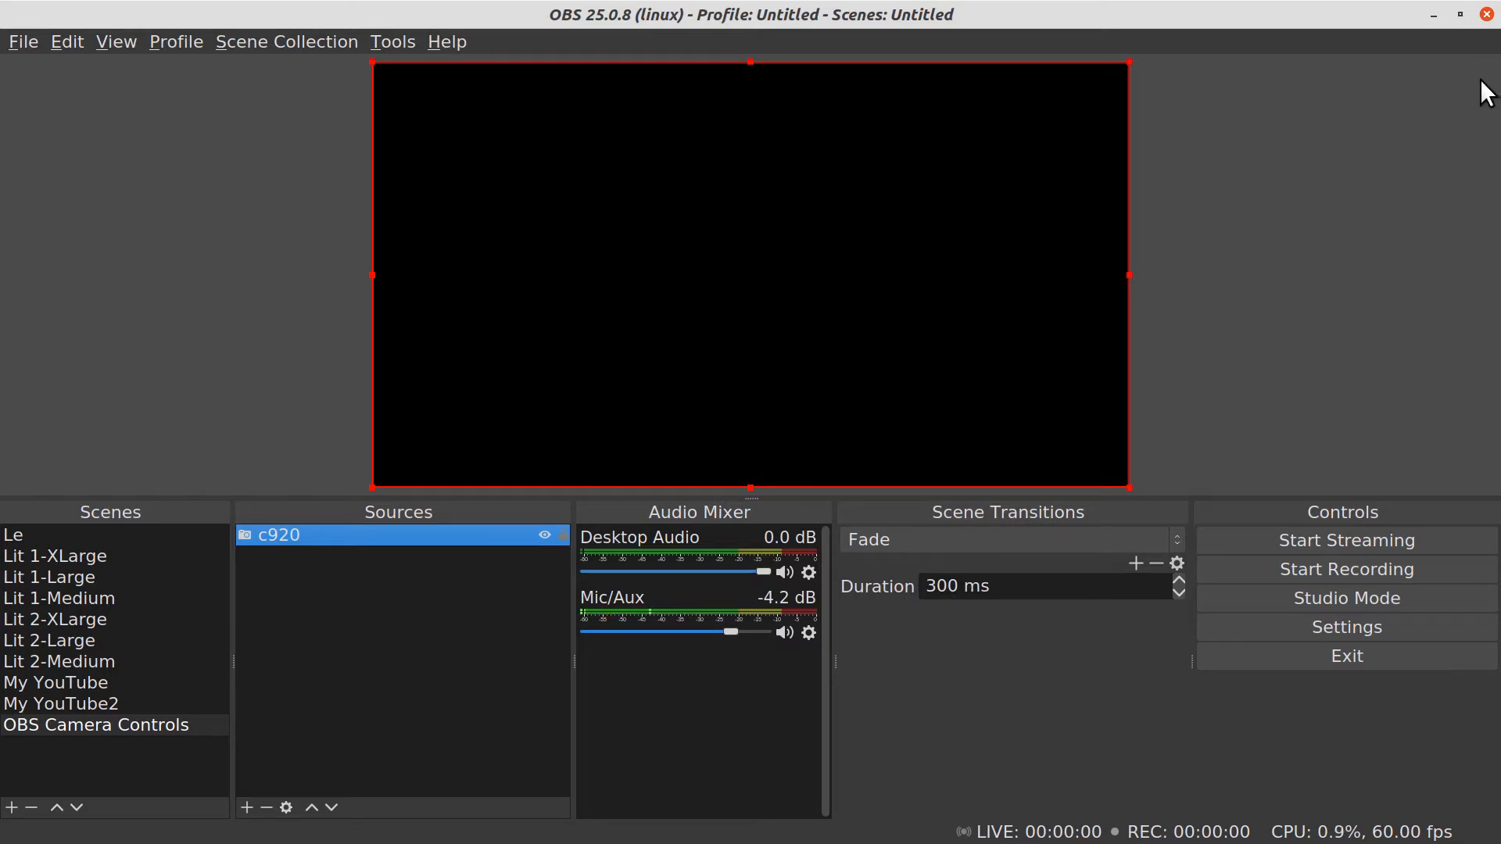
left_click(1489, 13)
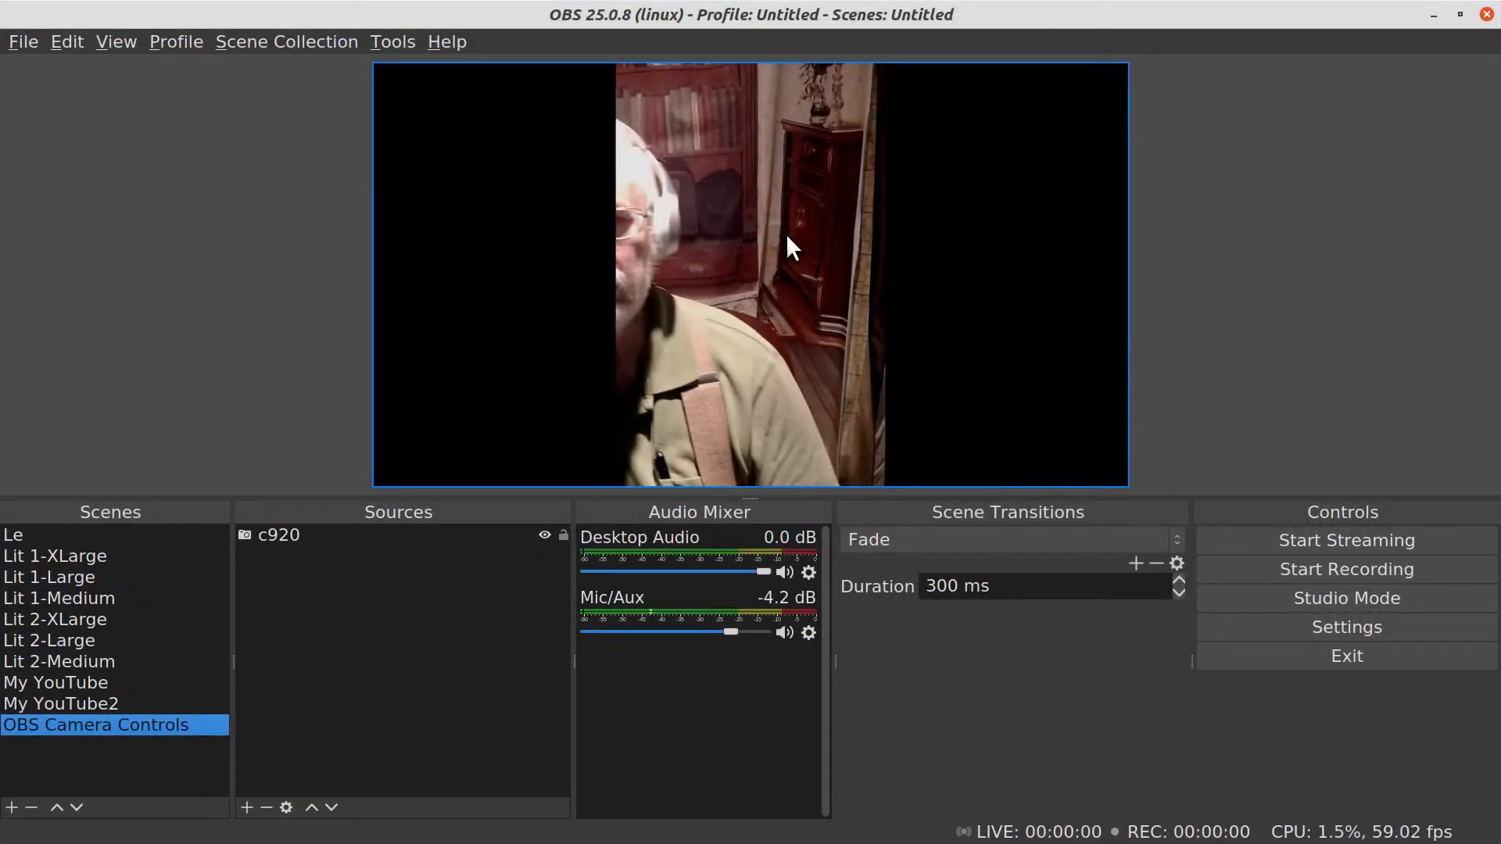
Step: Move the c920 source leftward in the preview so its visible picture starts at the canvas's left edge
left_click(293, 541)
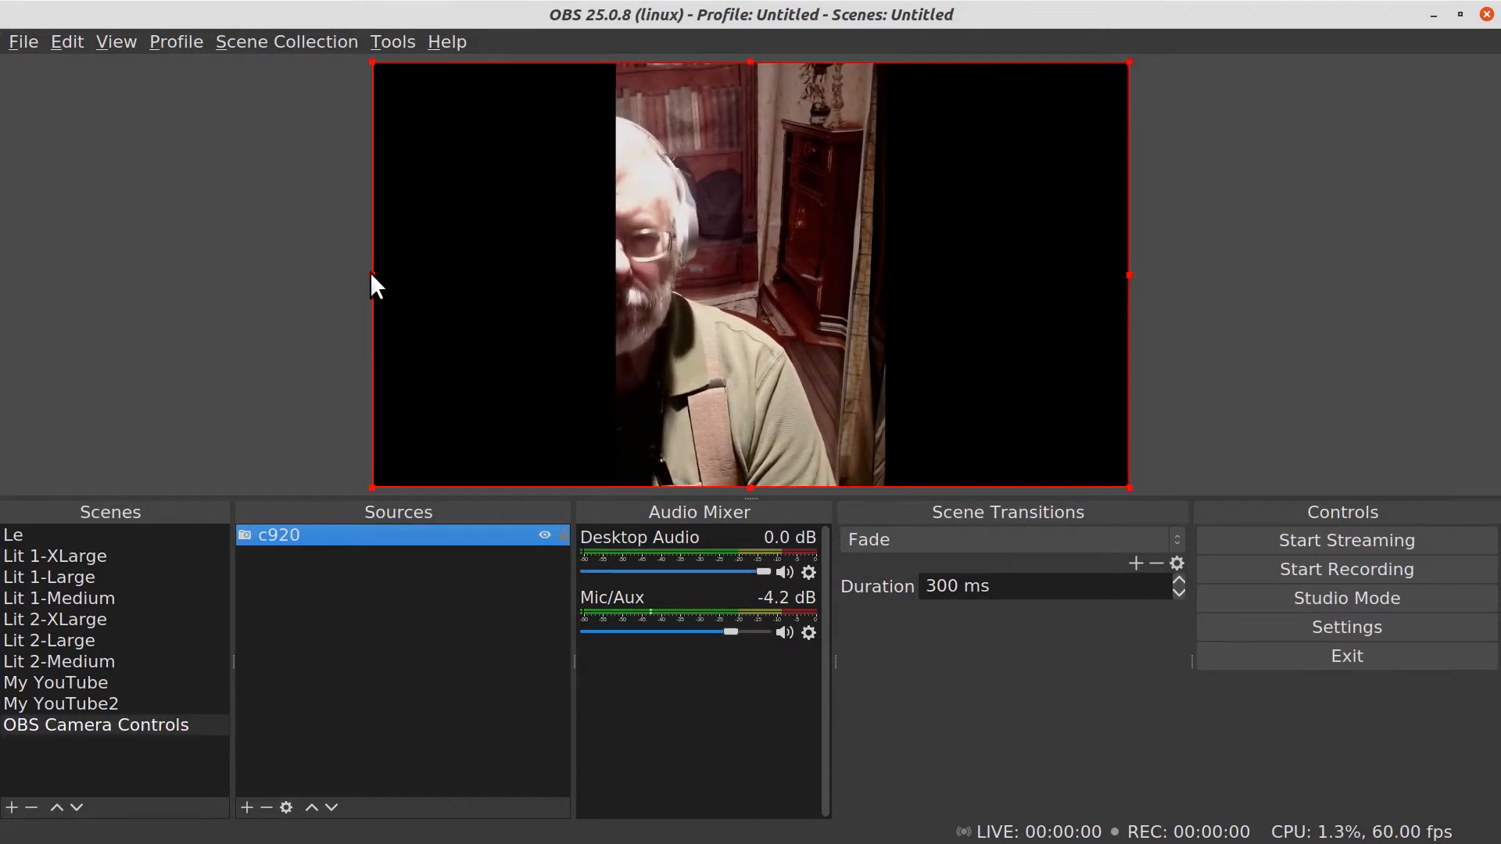
left_click_drag(372, 275, 231, 278)
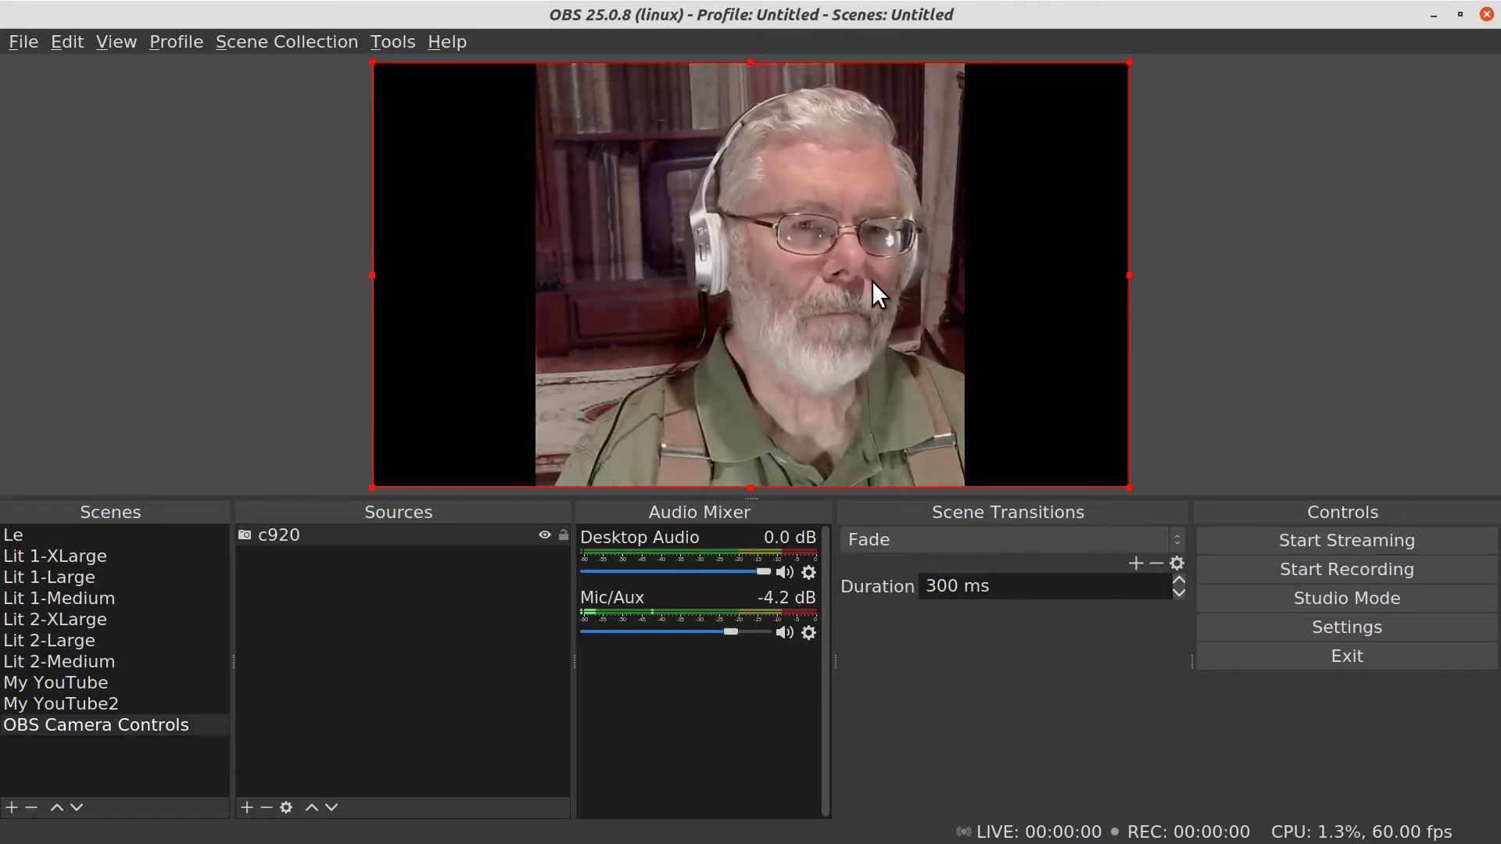
left_click_drag(750, 306, 590, 305)
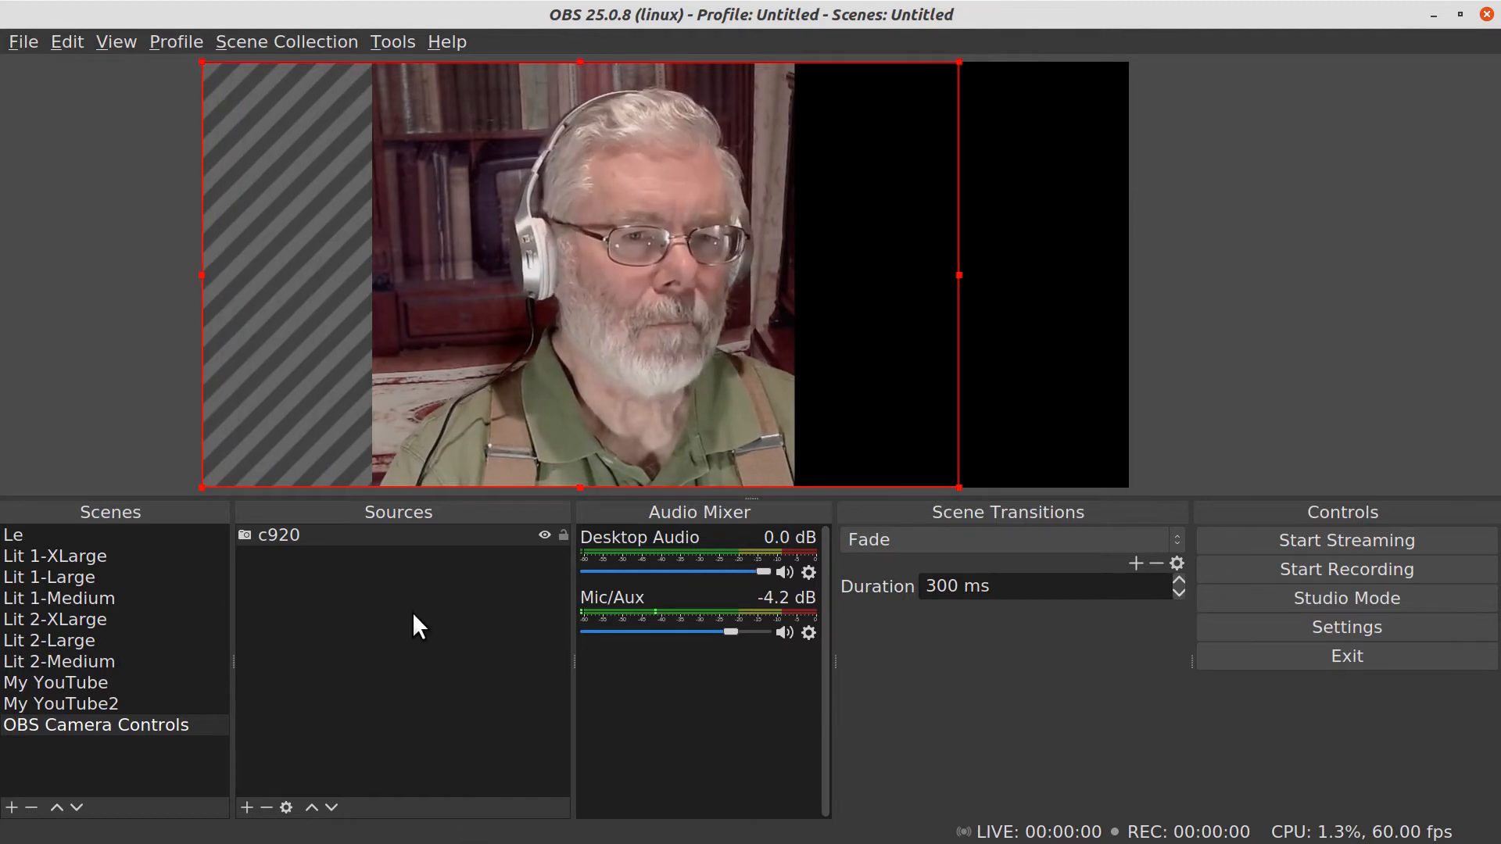
left_click(247, 806)
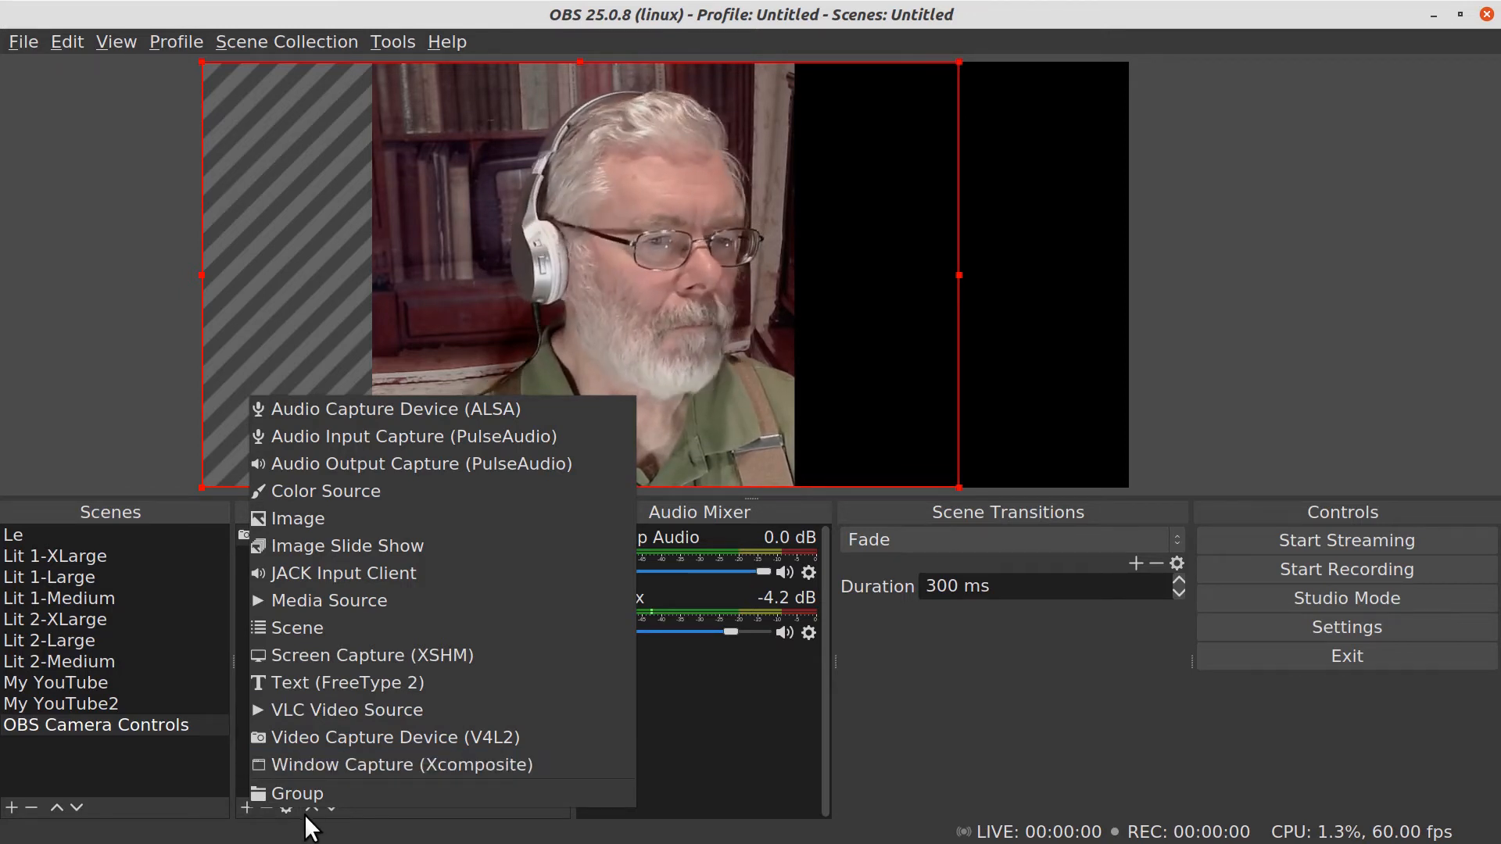
left_click(544, 821)
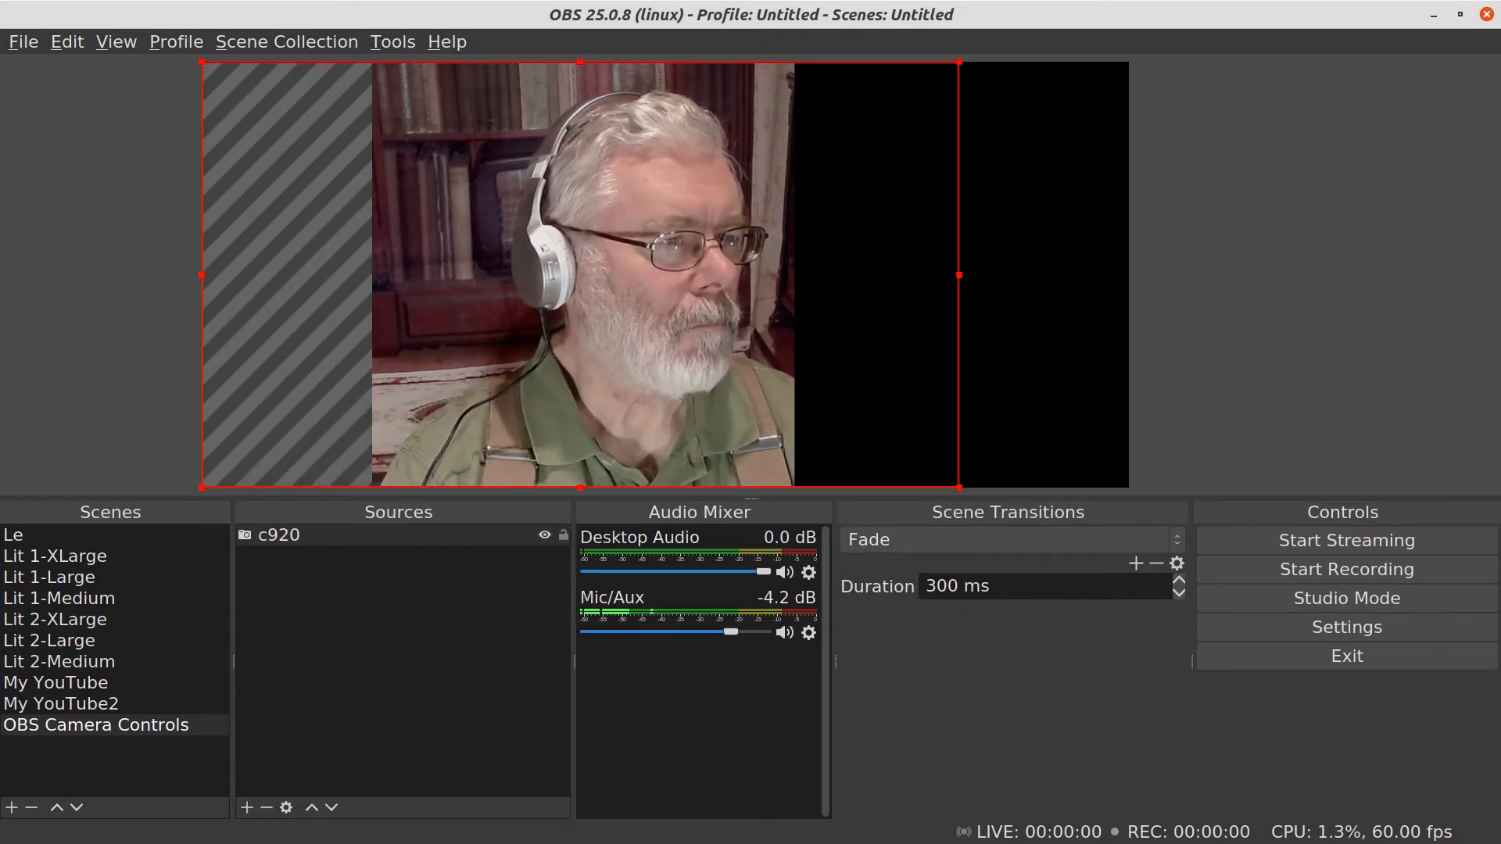
Step: Open the c920 source's properties and set its resolution to 1920x1080
right_click(313, 534)
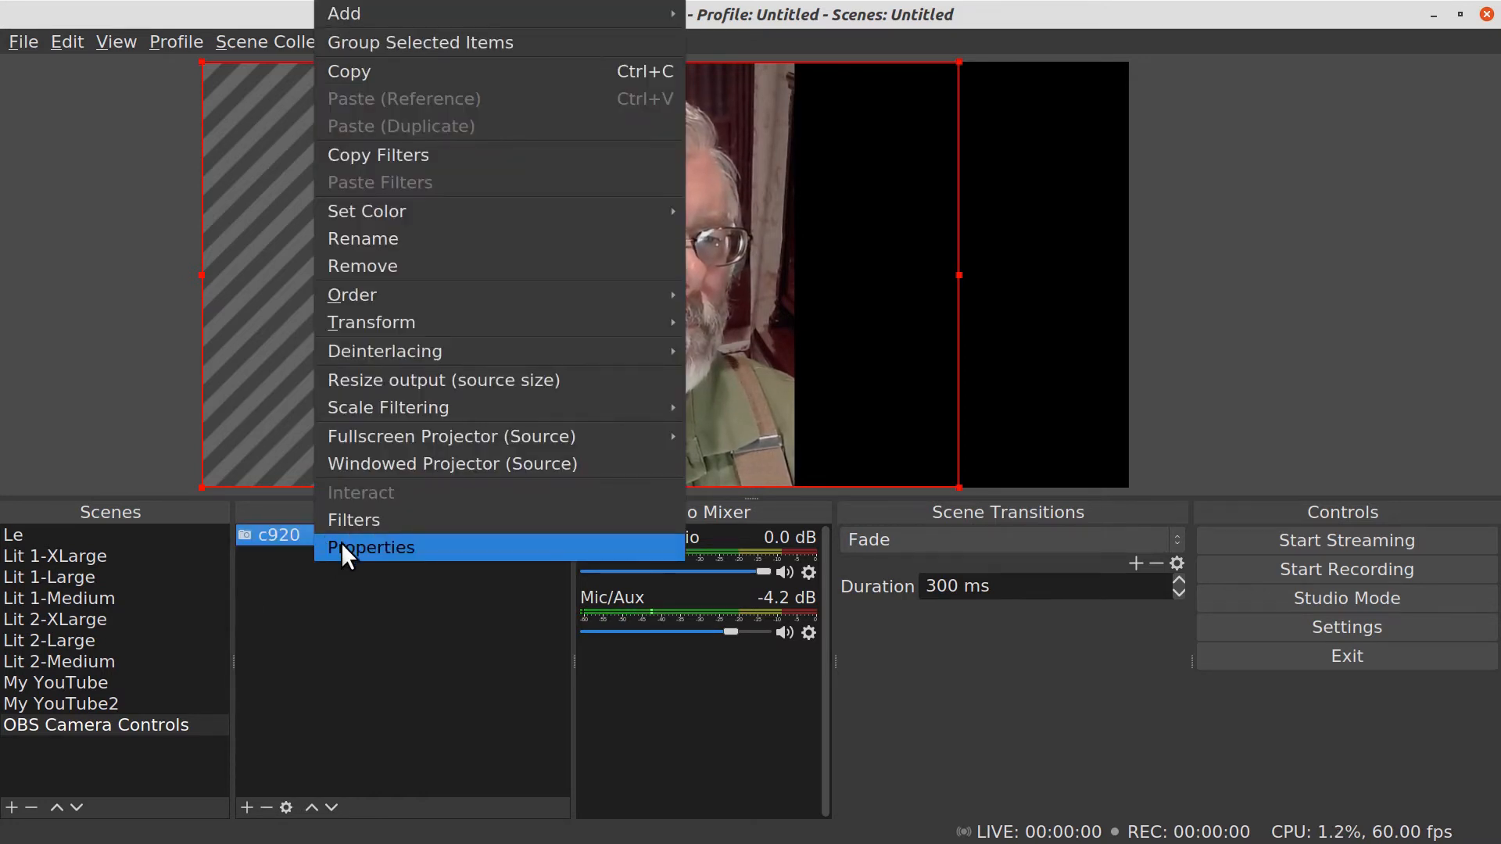
left_click(342, 543)
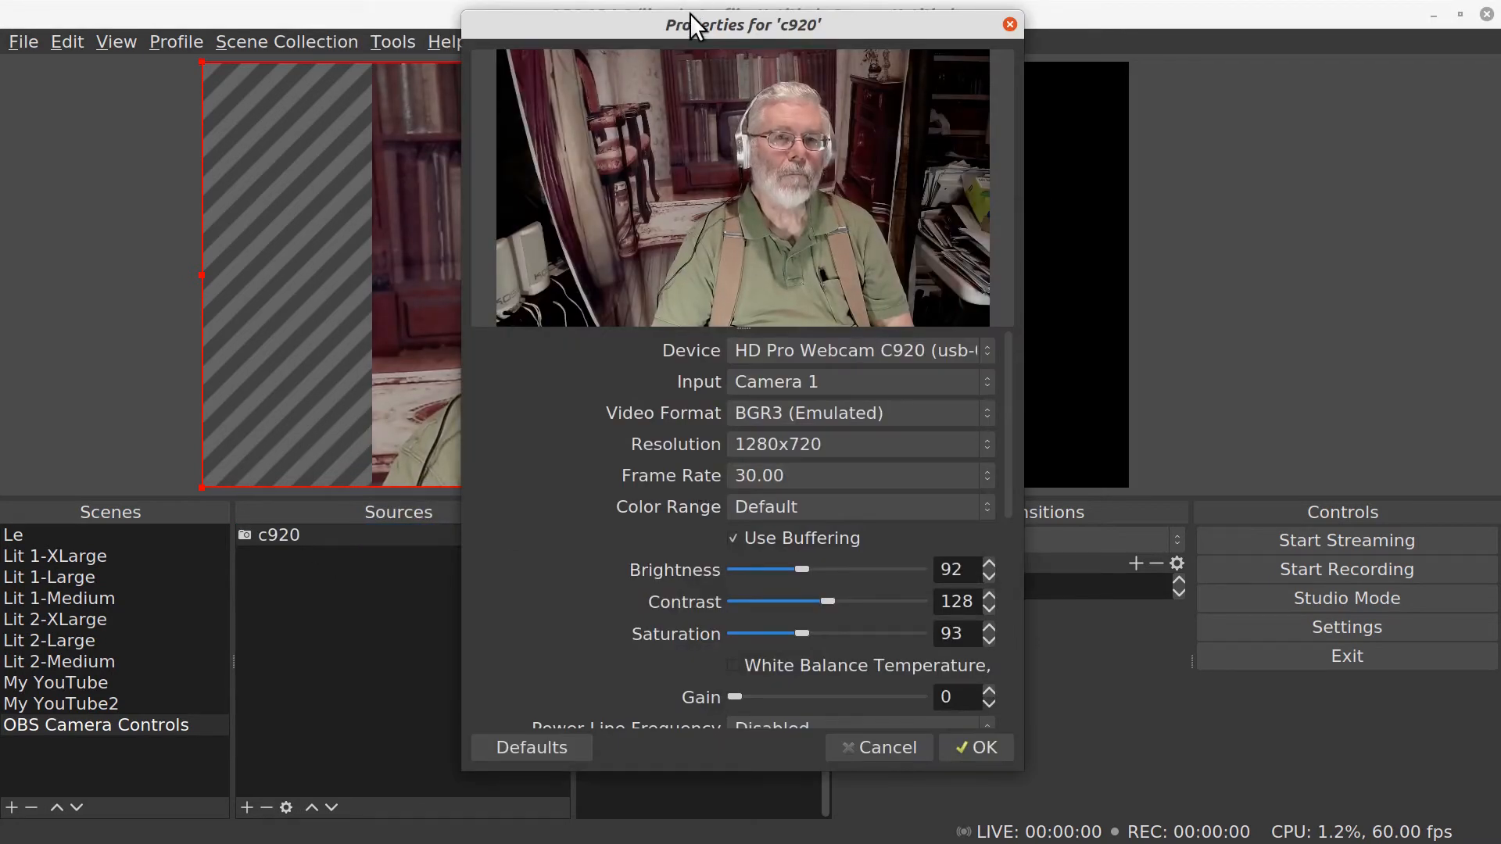
left_click_drag(680, 25, 413, 58)
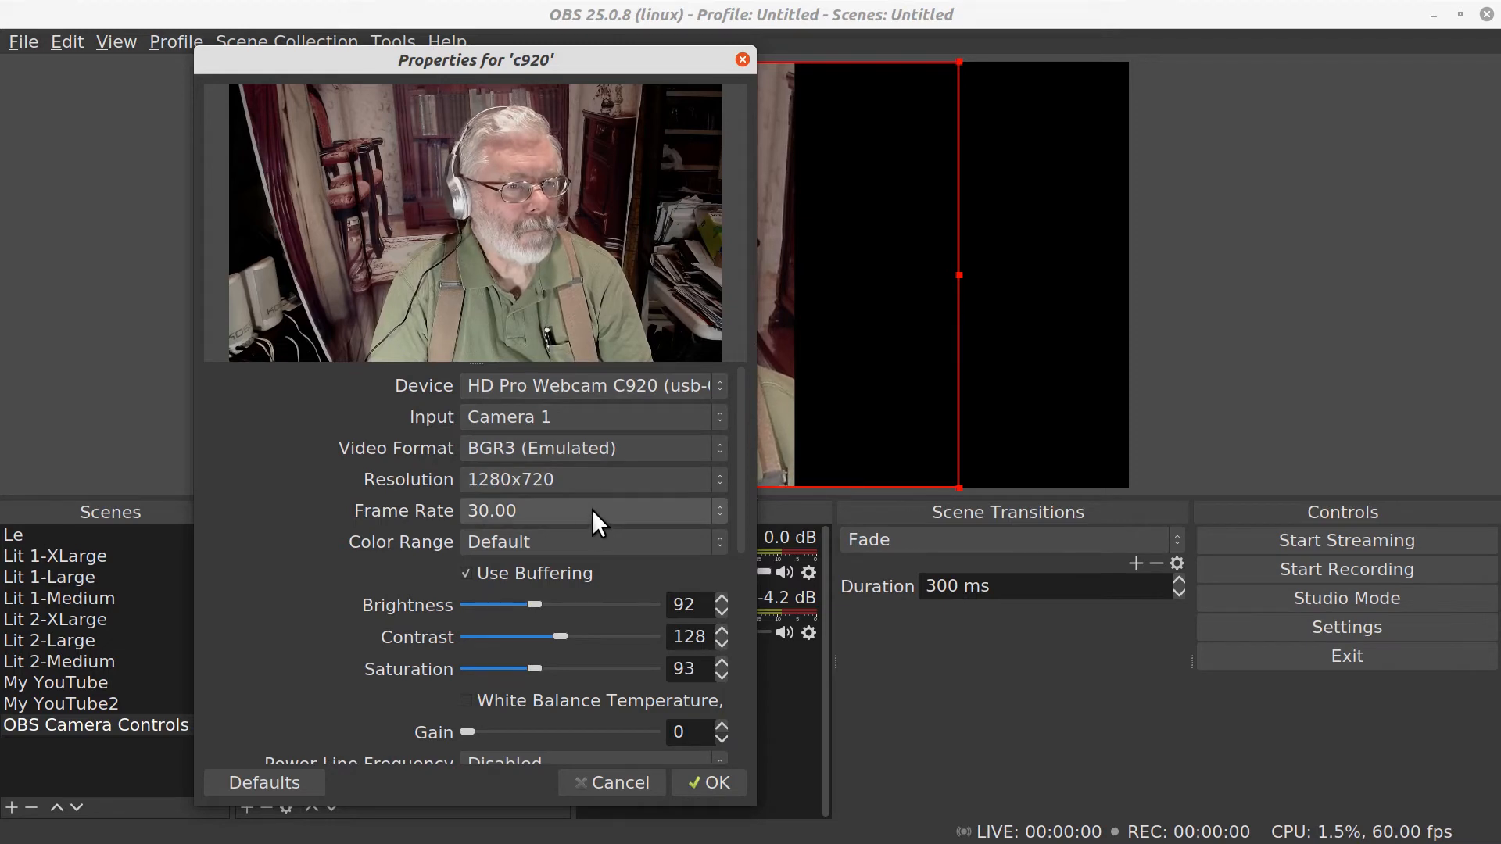
left_click(592, 480)
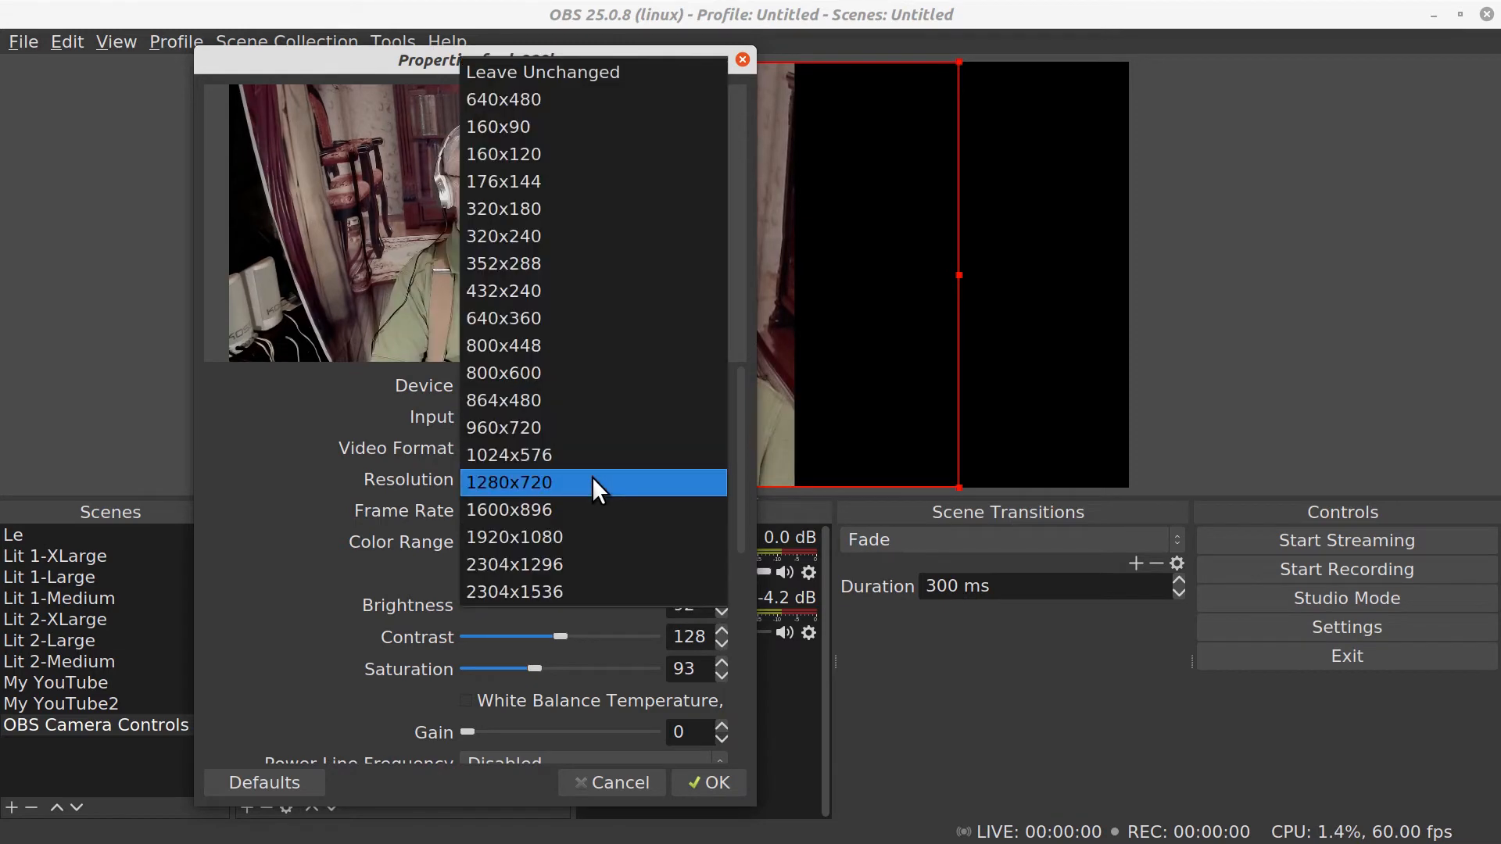
left_click(573, 539)
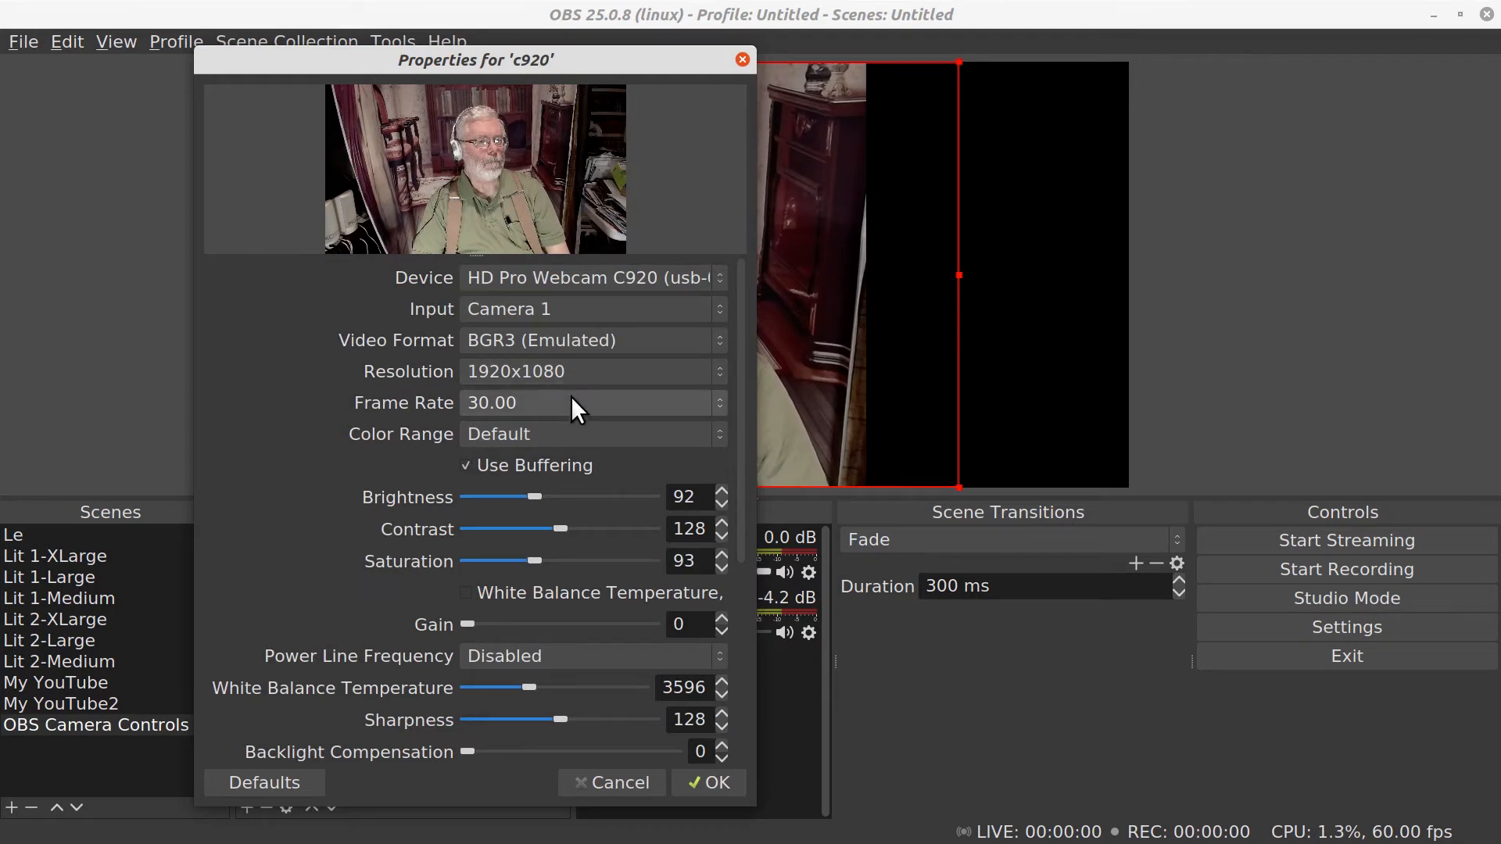
Step: Switch the video format to YUYV 4:2:2 and check which frame rates are offered at 1920x1080
left_click(578, 339)
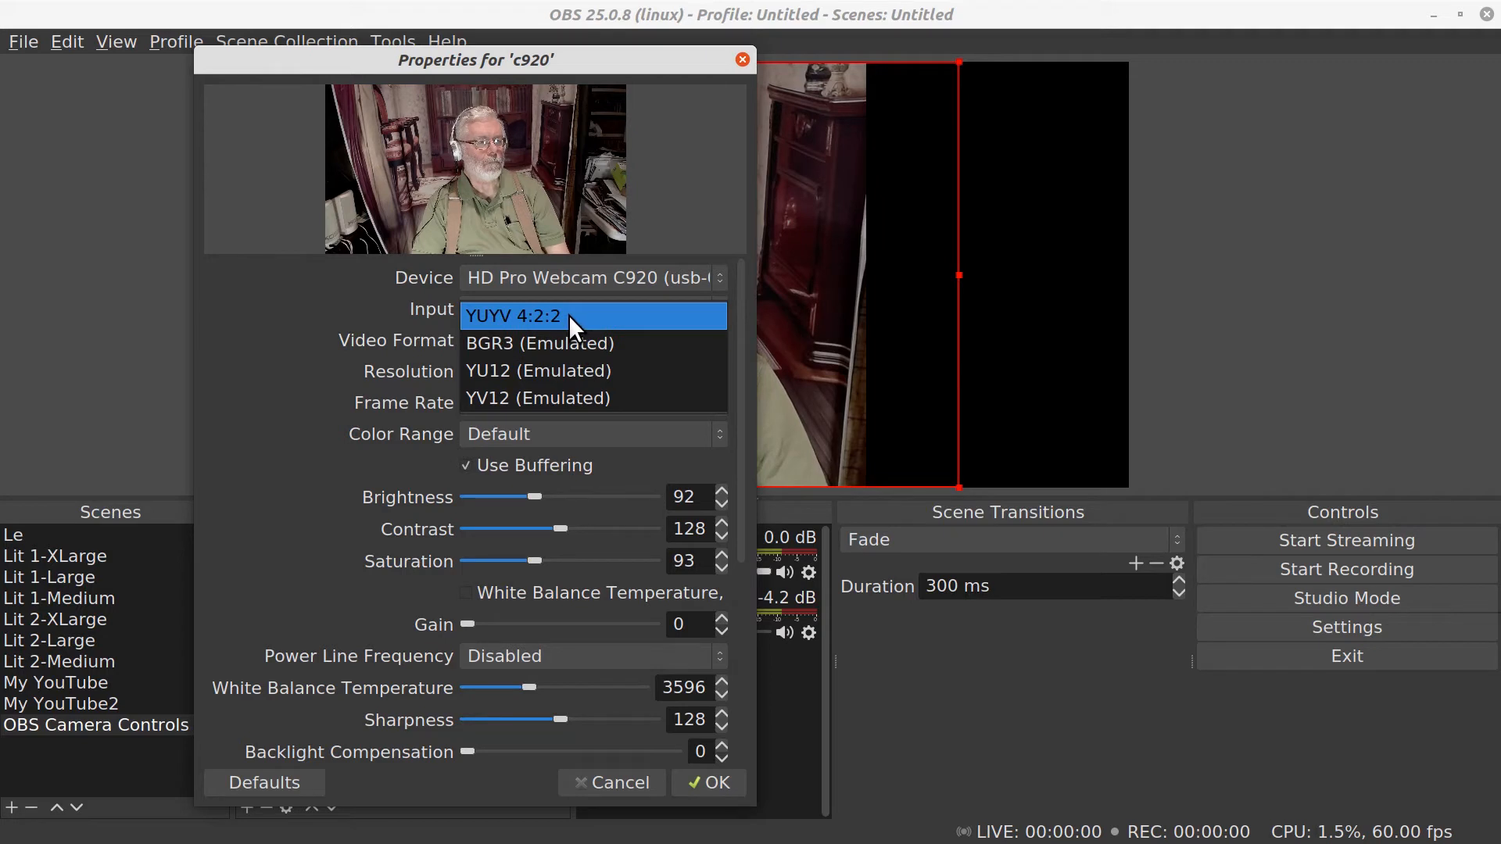
left_click(569, 315)
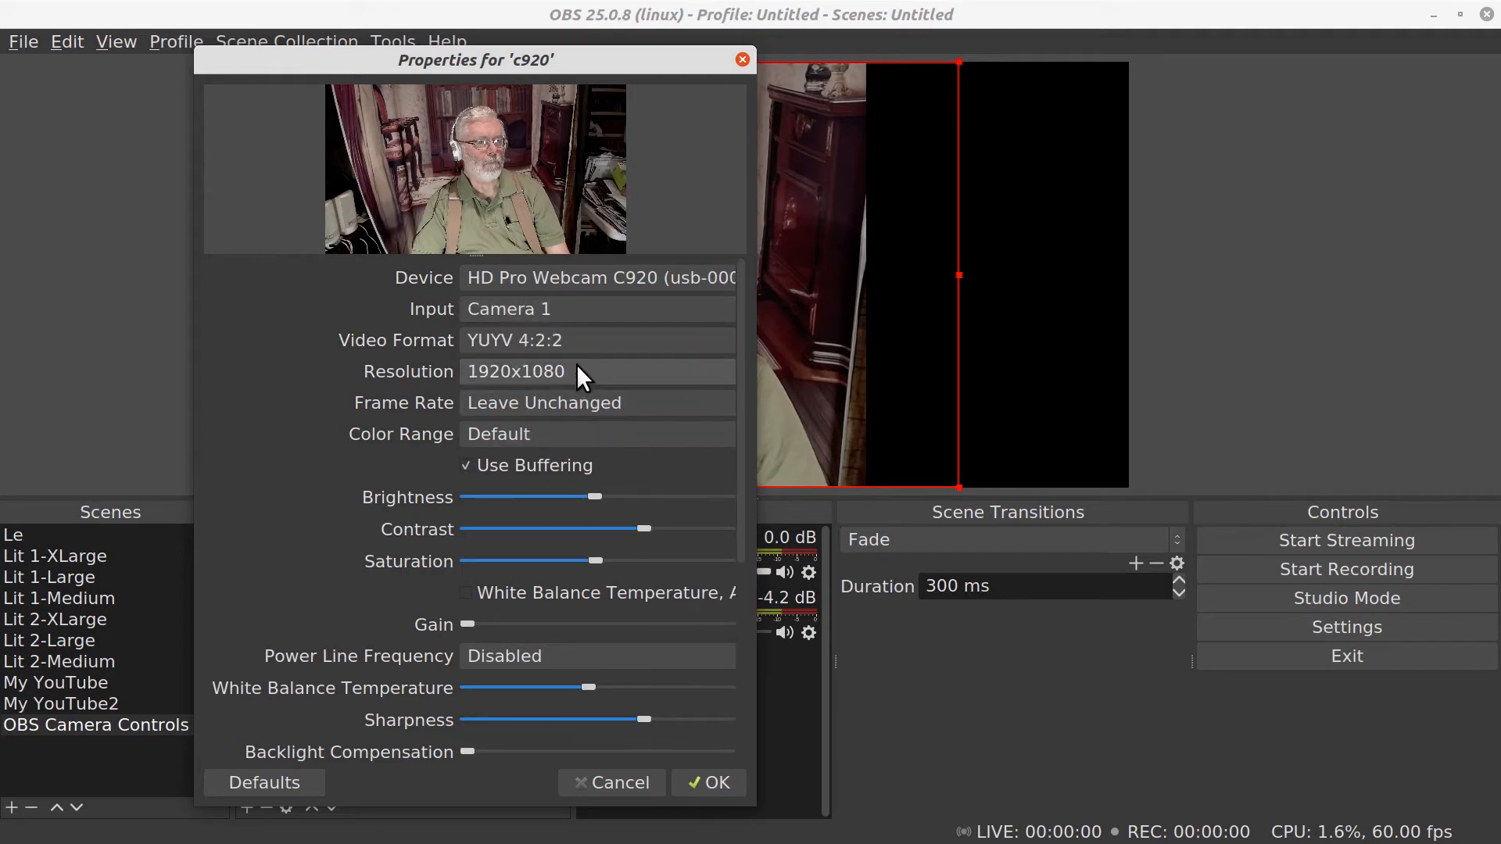
left_click(586, 405)
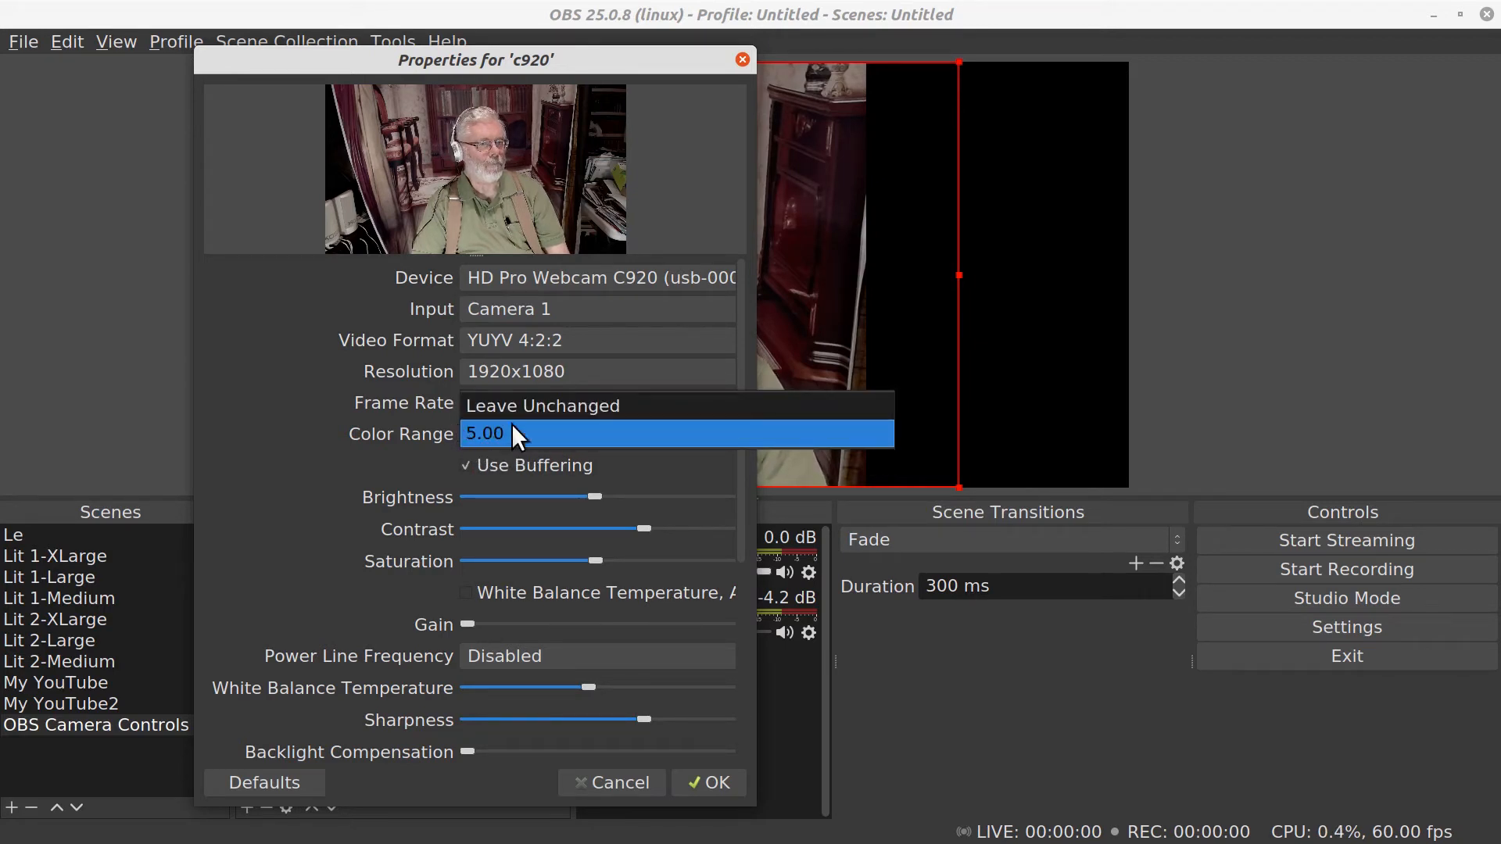
left_click(549, 345)
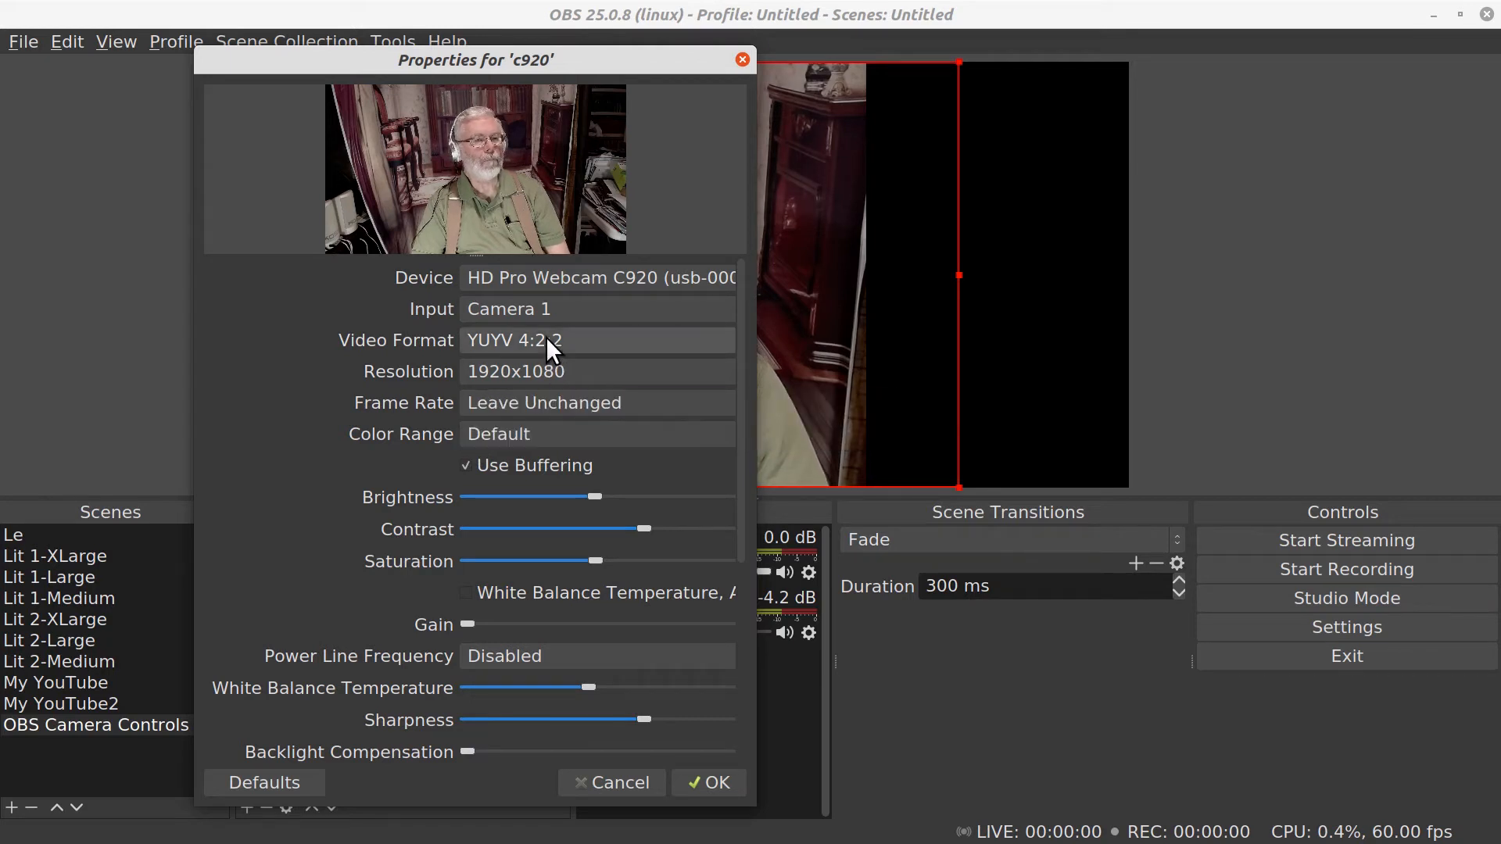
Step: Set the video format back to BGR3 (Emulated) and the frame rate to 30.00
left_click(545, 336)
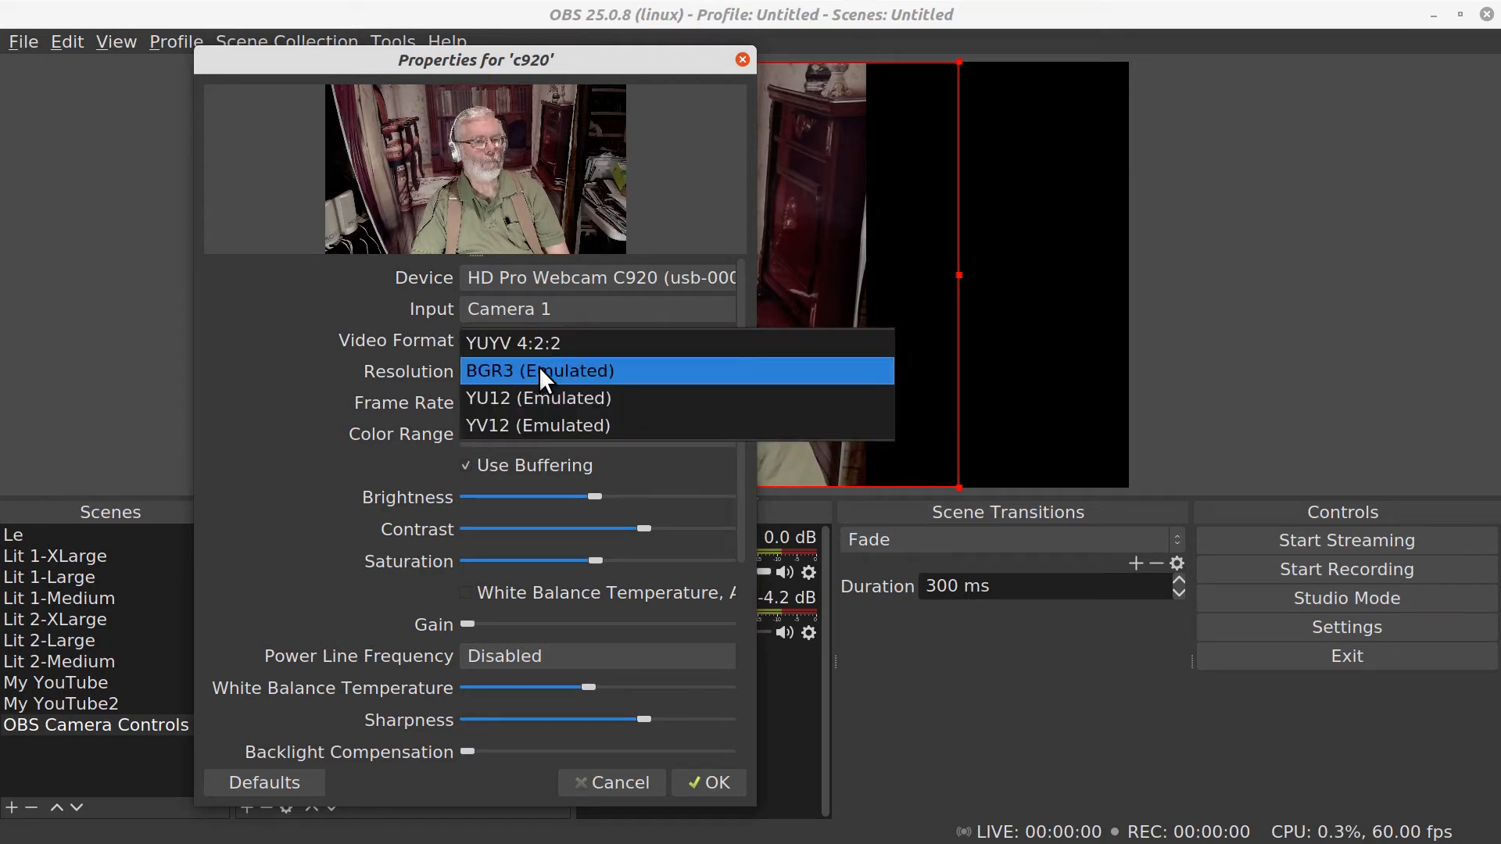
left_click(539, 370)
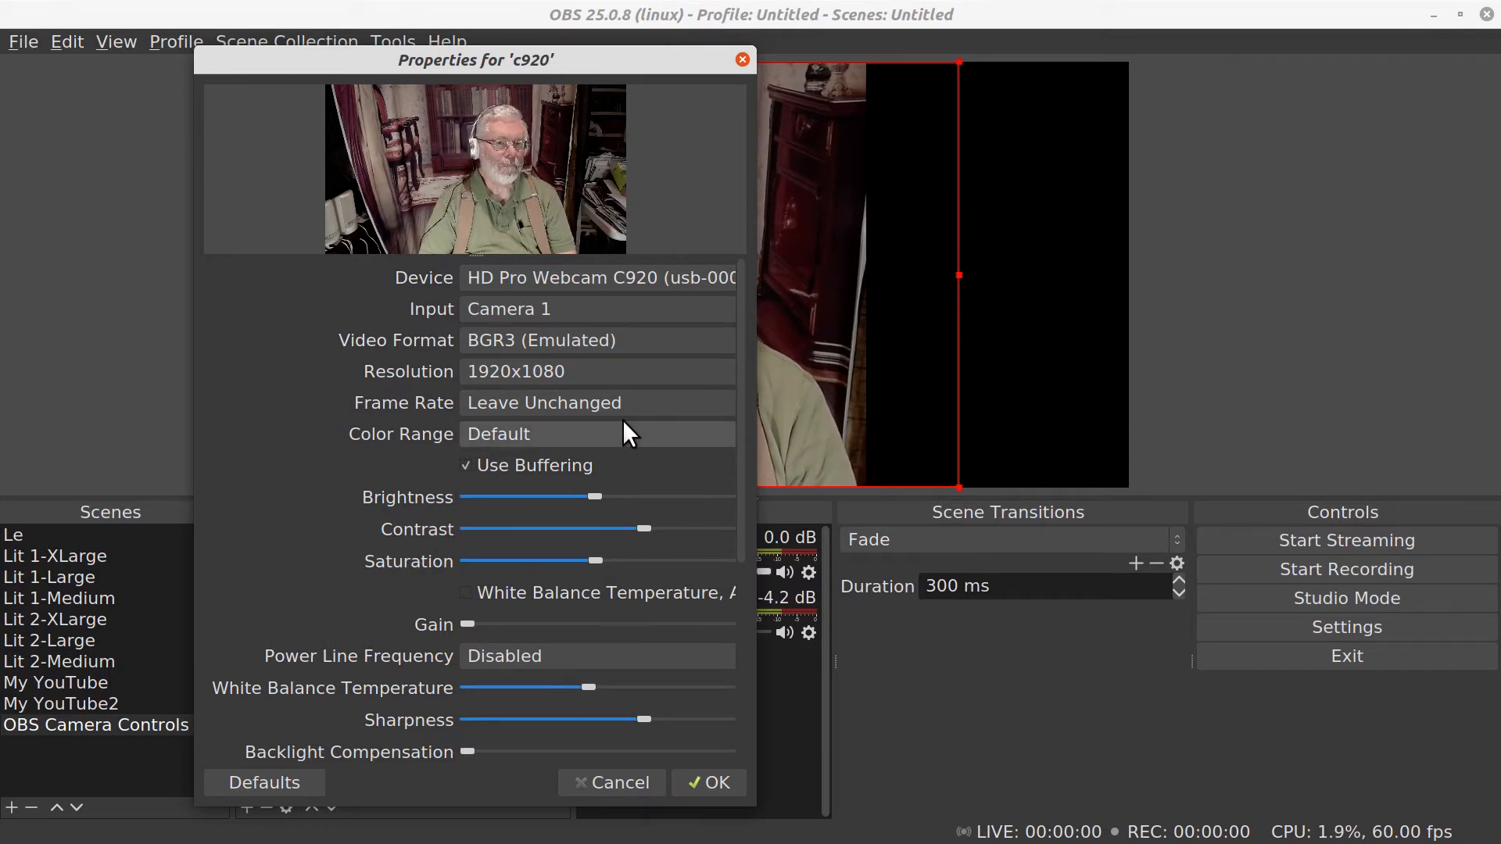
left_click(575, 398)
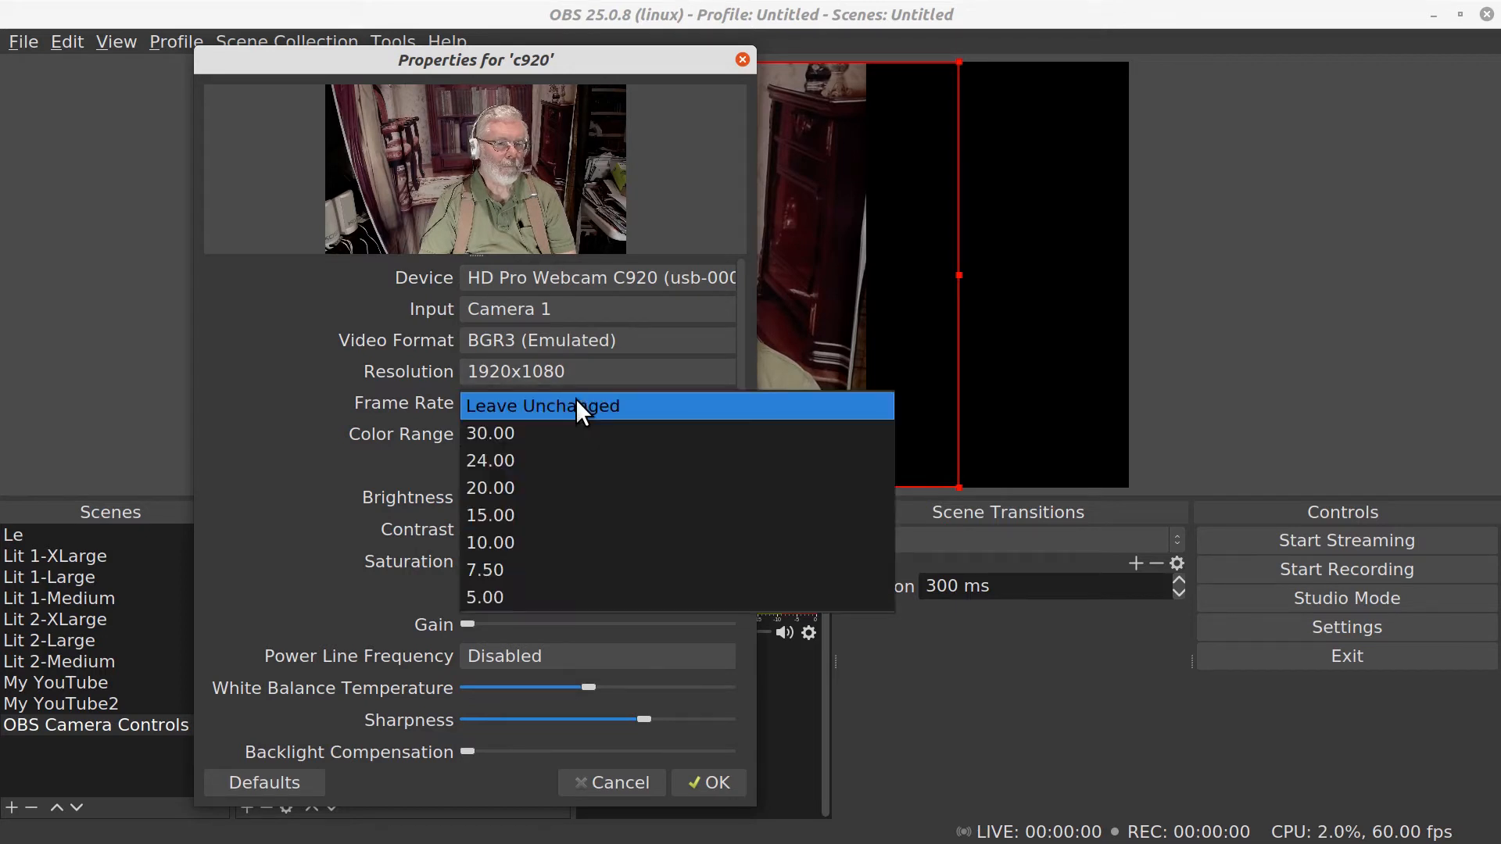
left_click(539, 433)
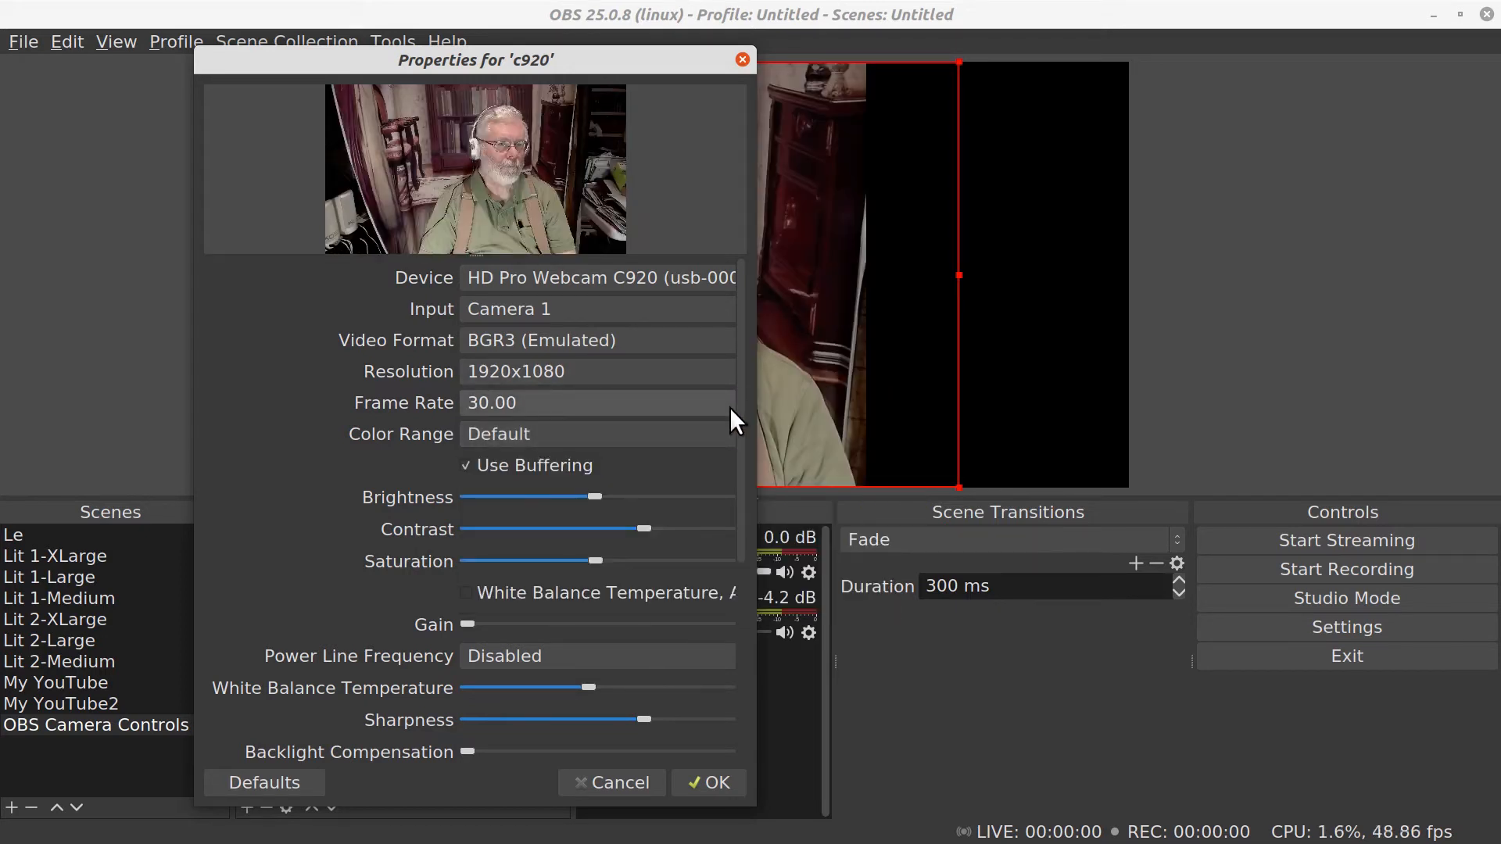
Step: Switch the video format to YU12 (Emulated) and review the frame rate and resolution options, reselecting 30.00 and 1920x1080
left_click(626, 338)
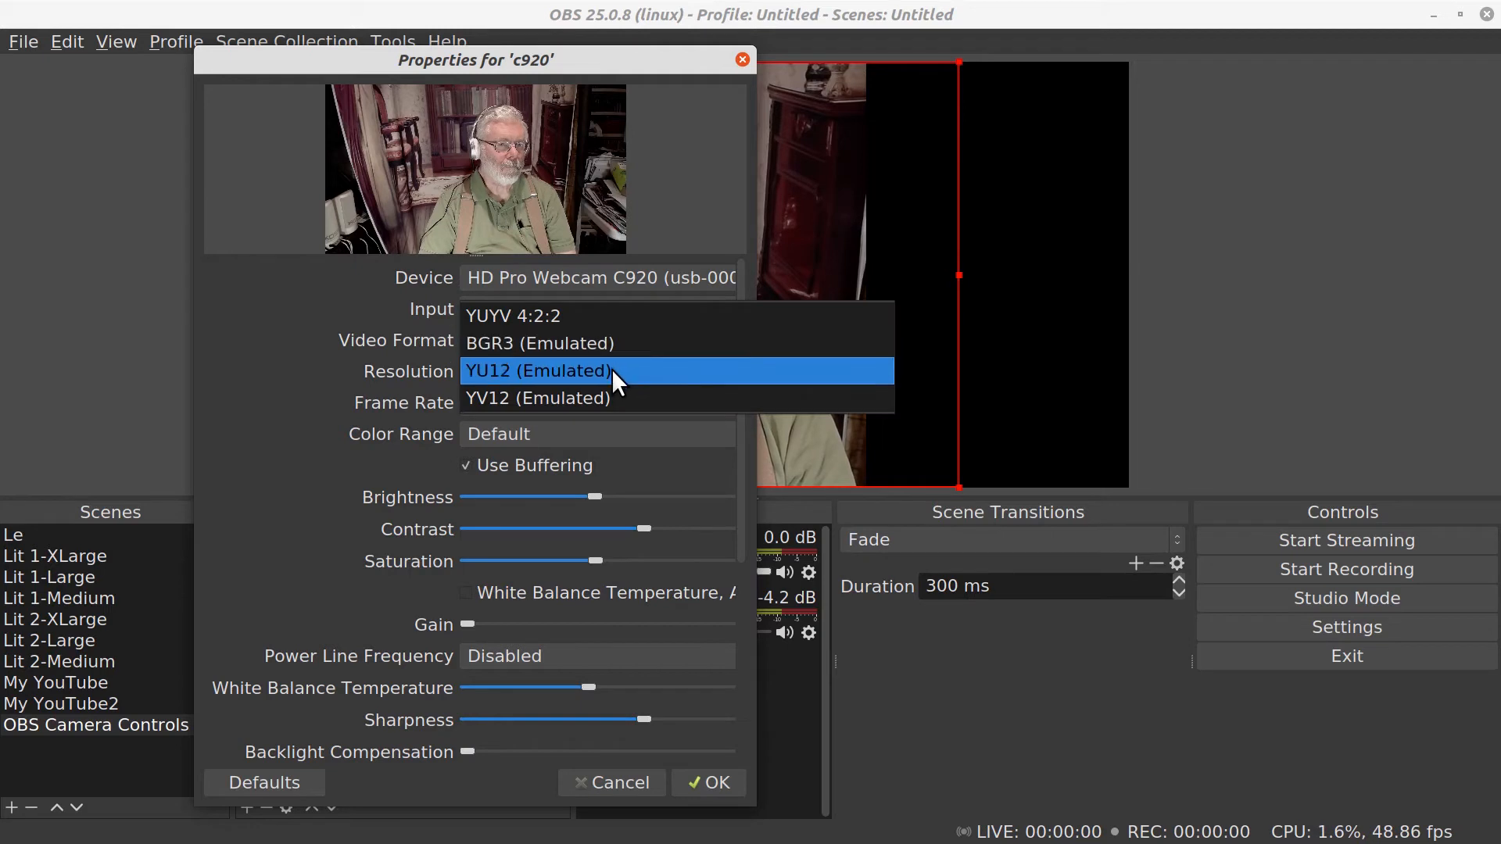
left_click(611, 371)
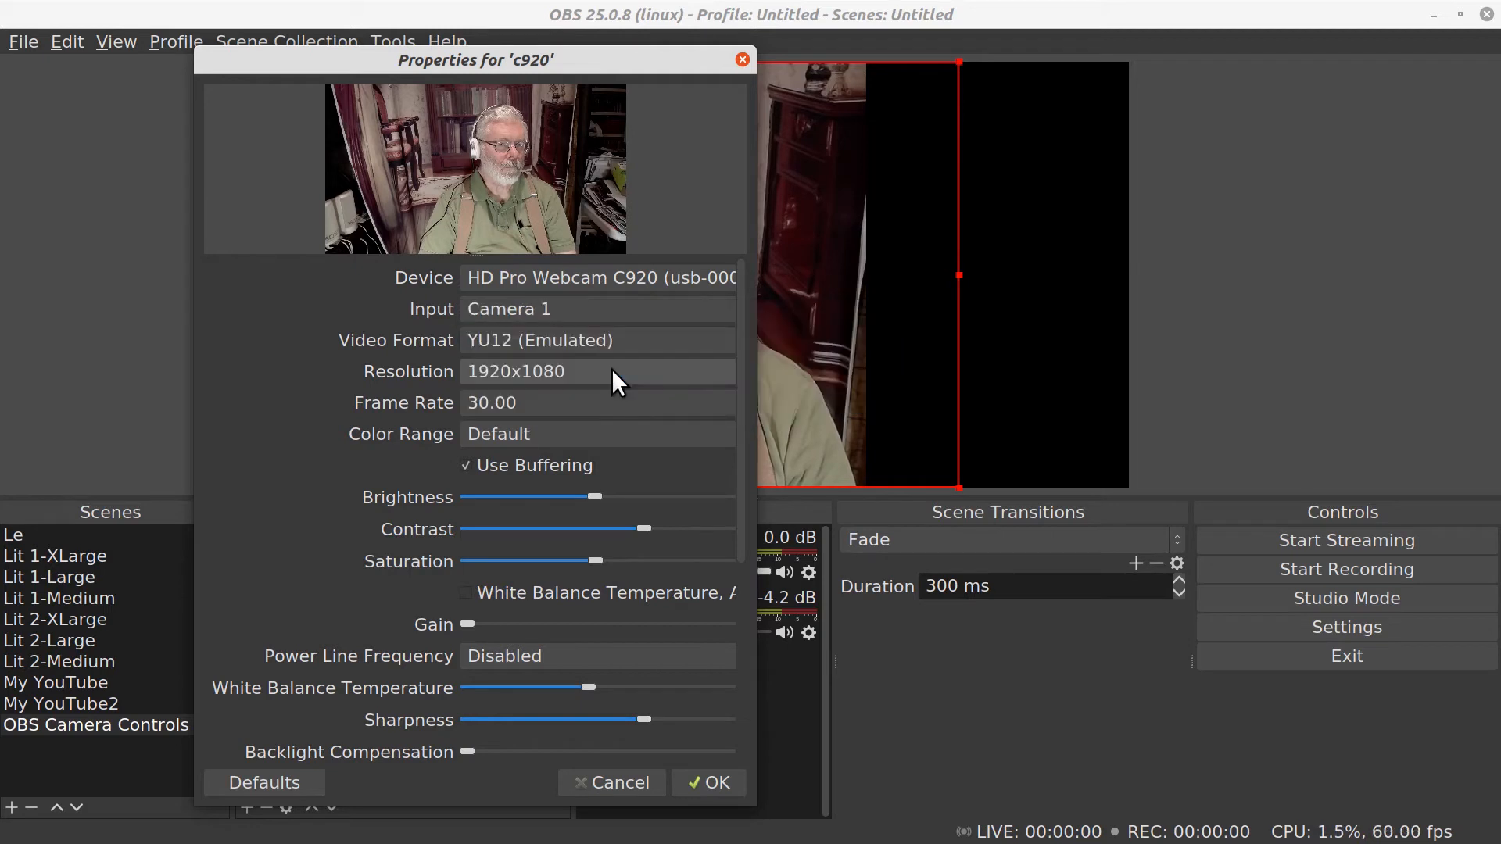
left_click(558, 407)
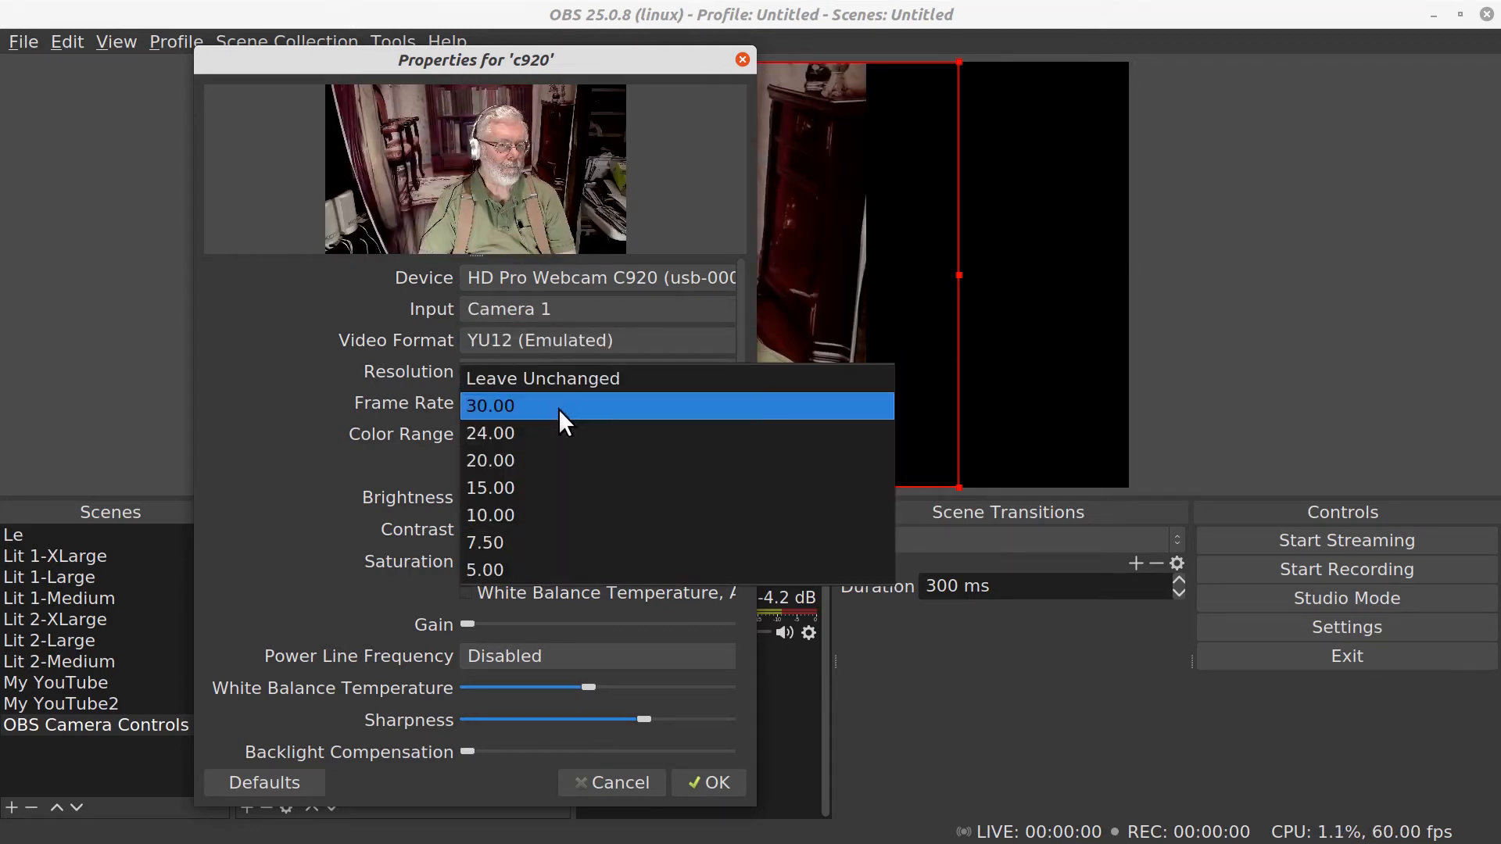
left_click(558, 408)
left_click(563, 373)
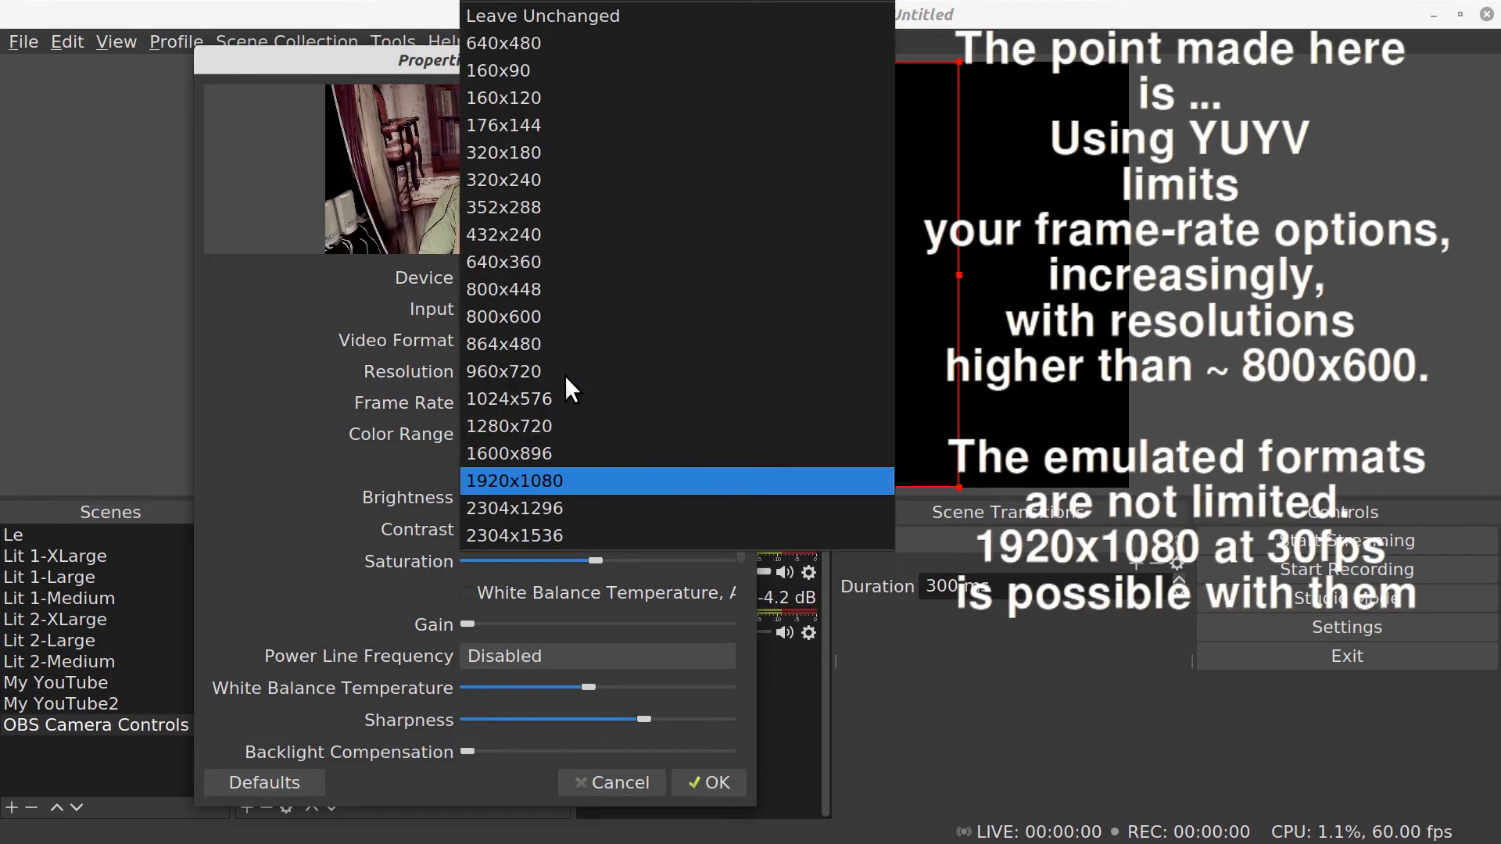
left_click(559, 479)
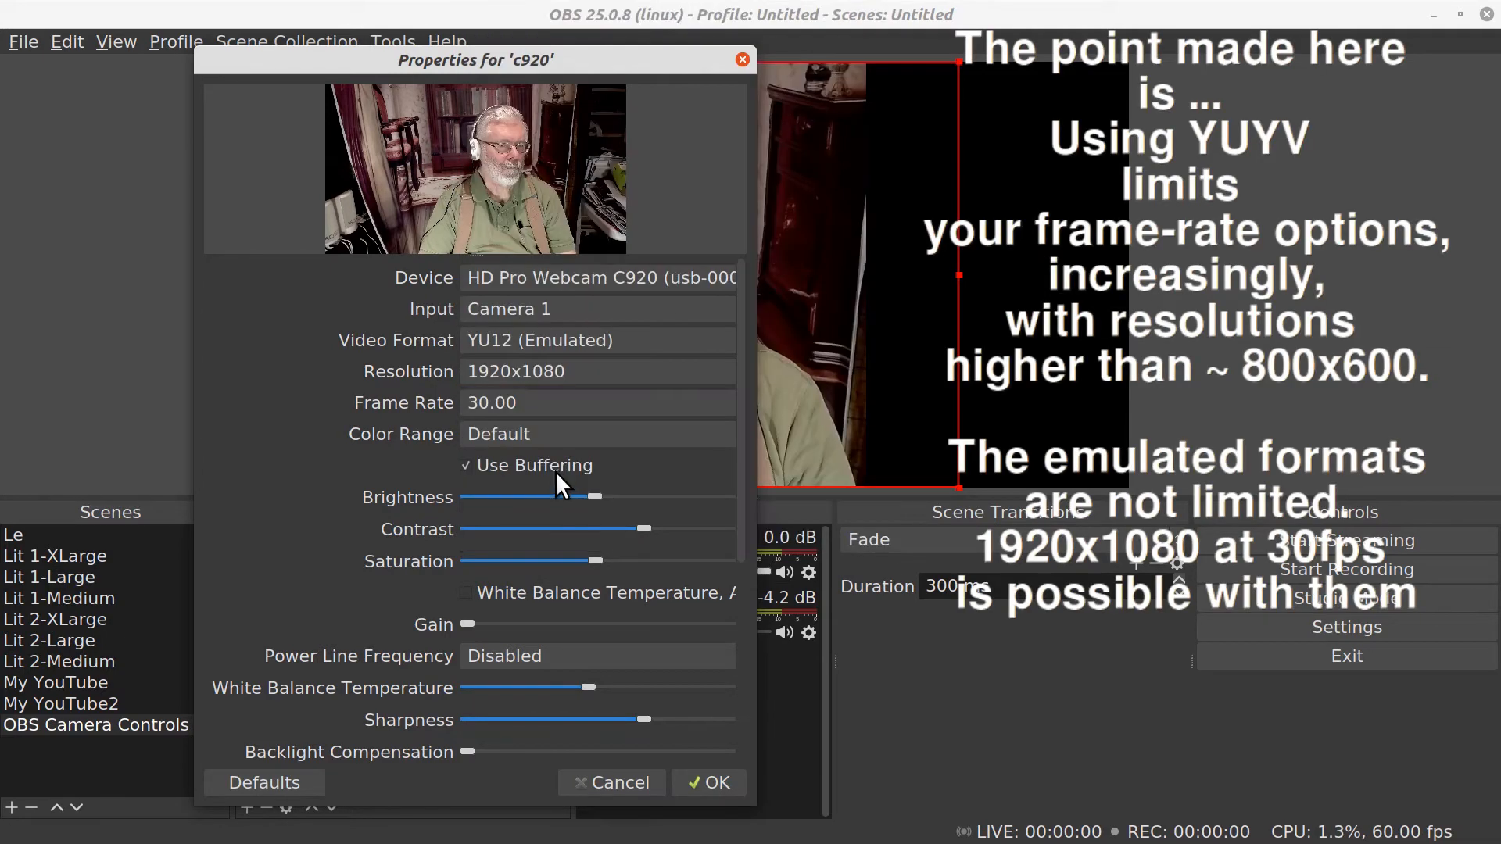
Step: Raise the resolution to 2304x1296 and check which frame rates are available in the YU12 format
left_click(566, 362)
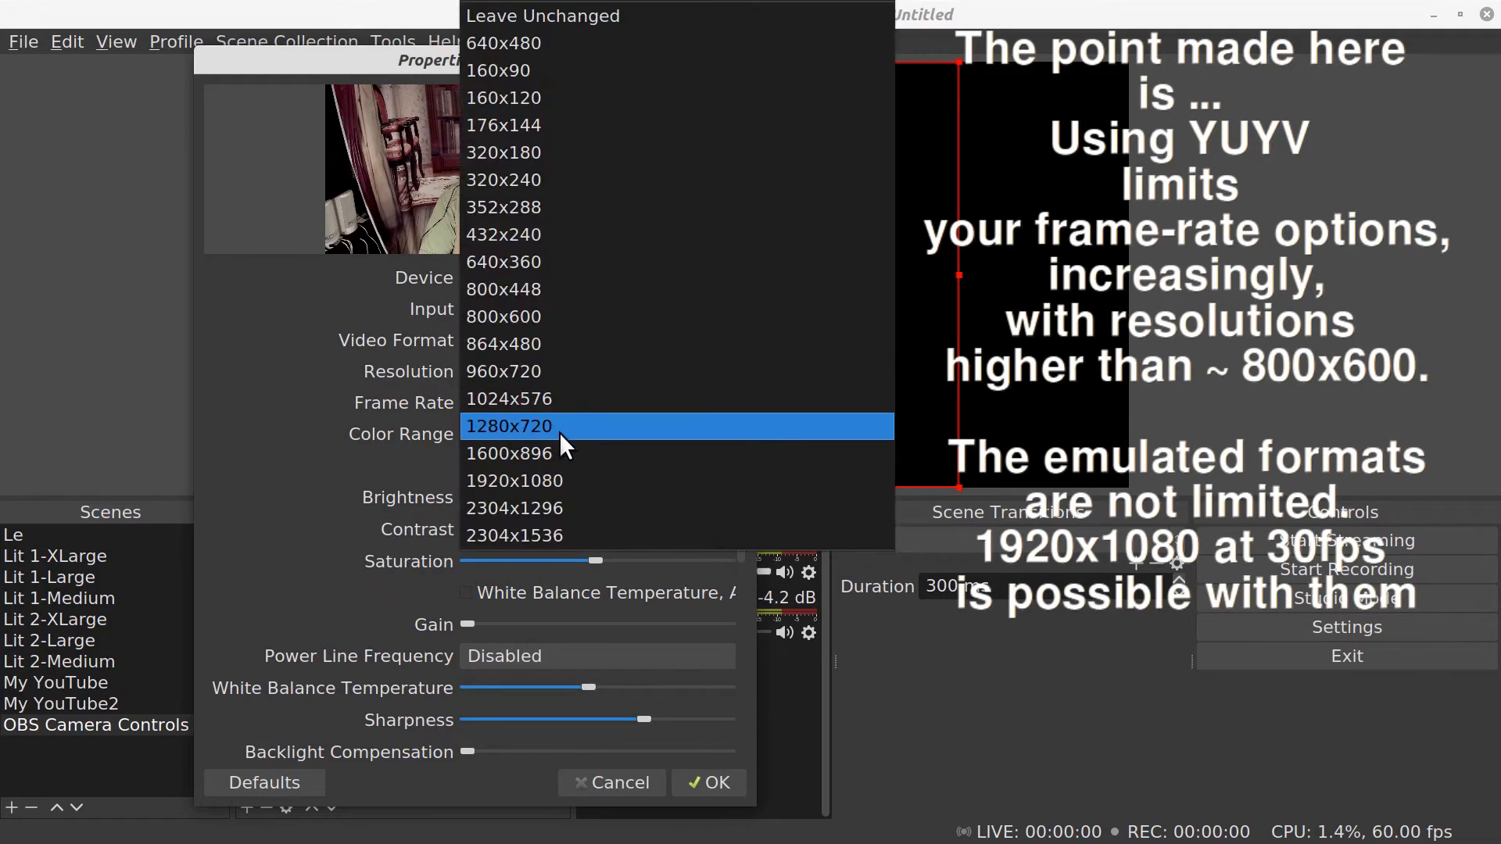
left_click(554, 508)
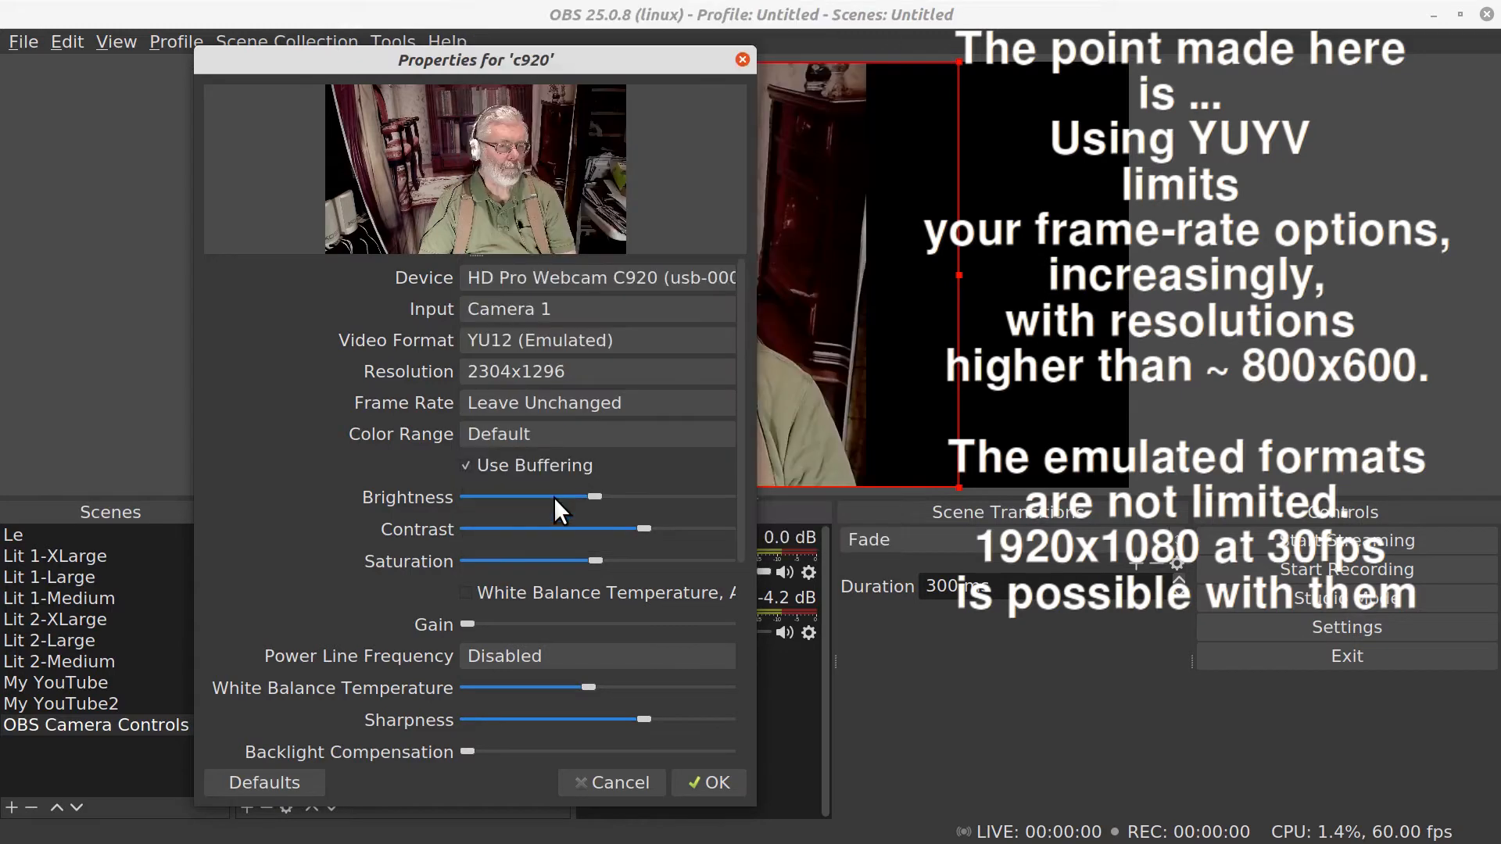
left_click(596, 403)
left_click(595, 405)
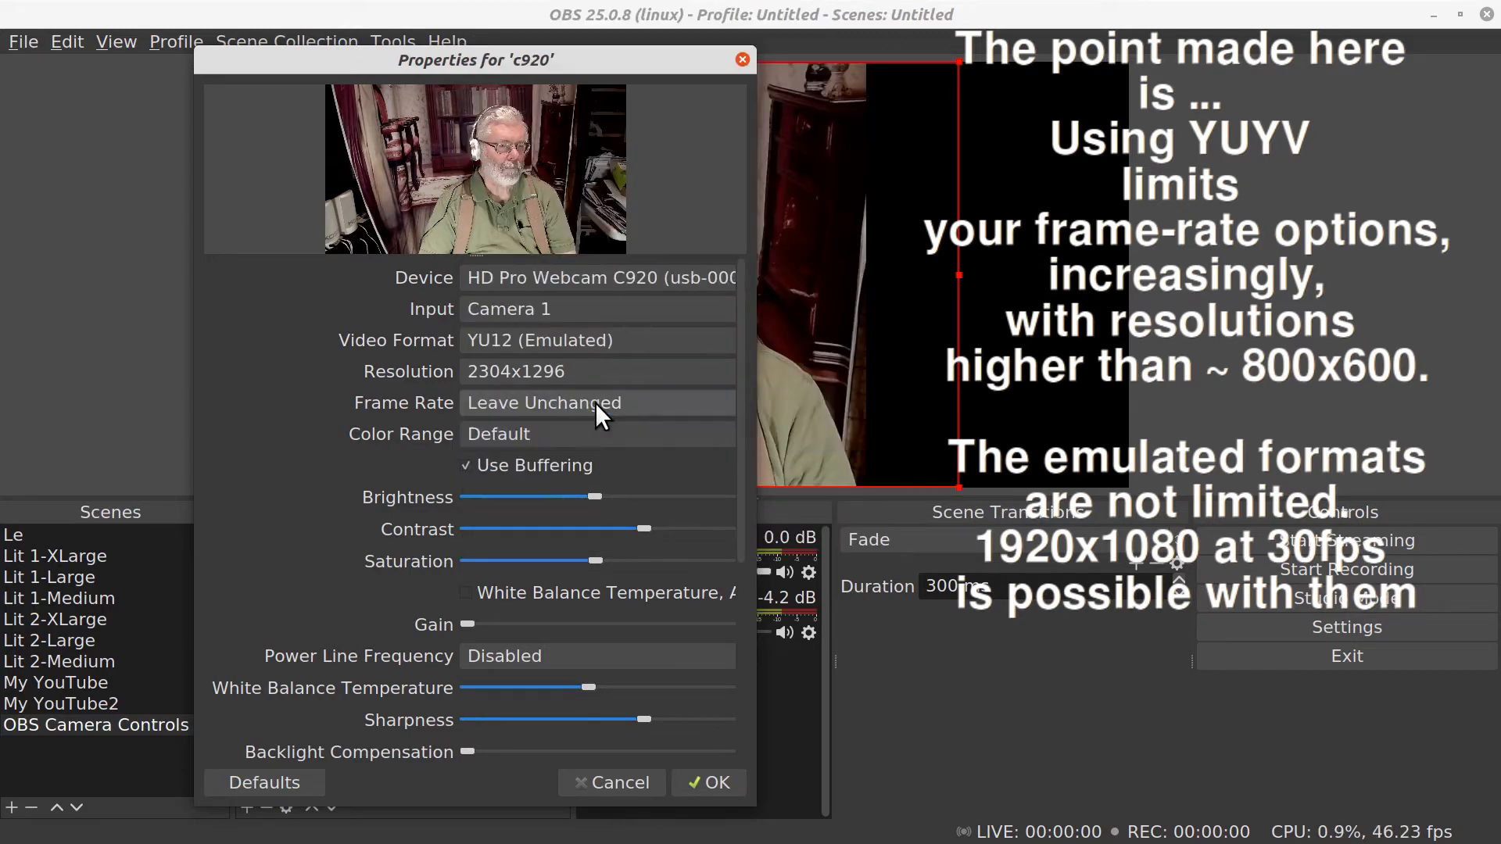
Step: Switch the video format to YV12 (Emulated) and check its available frame rates at 2304x1296
left_click(585, 338)
key("Escape")
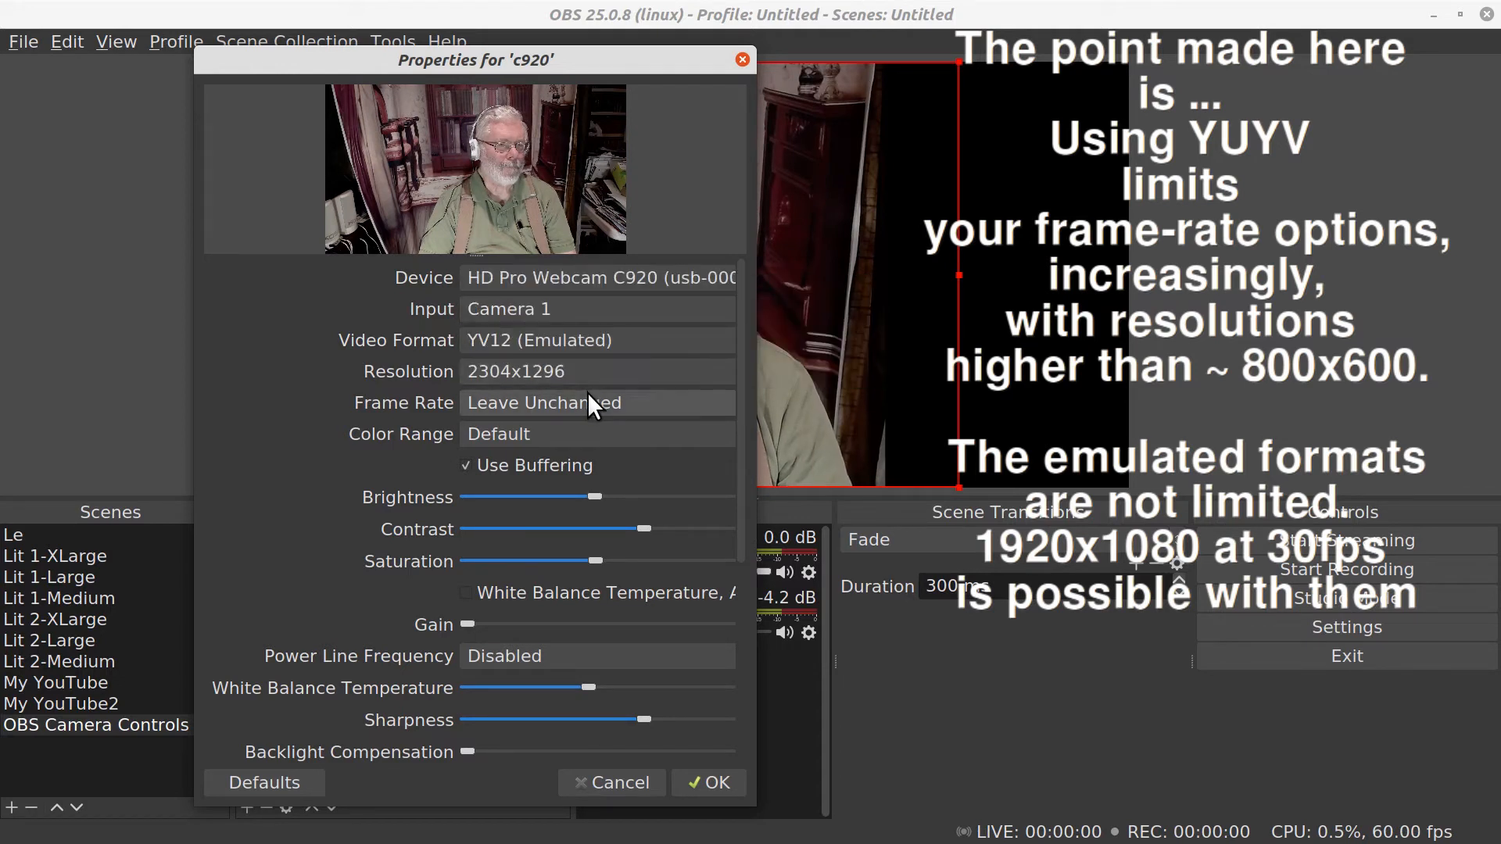
left_click(572, 403)
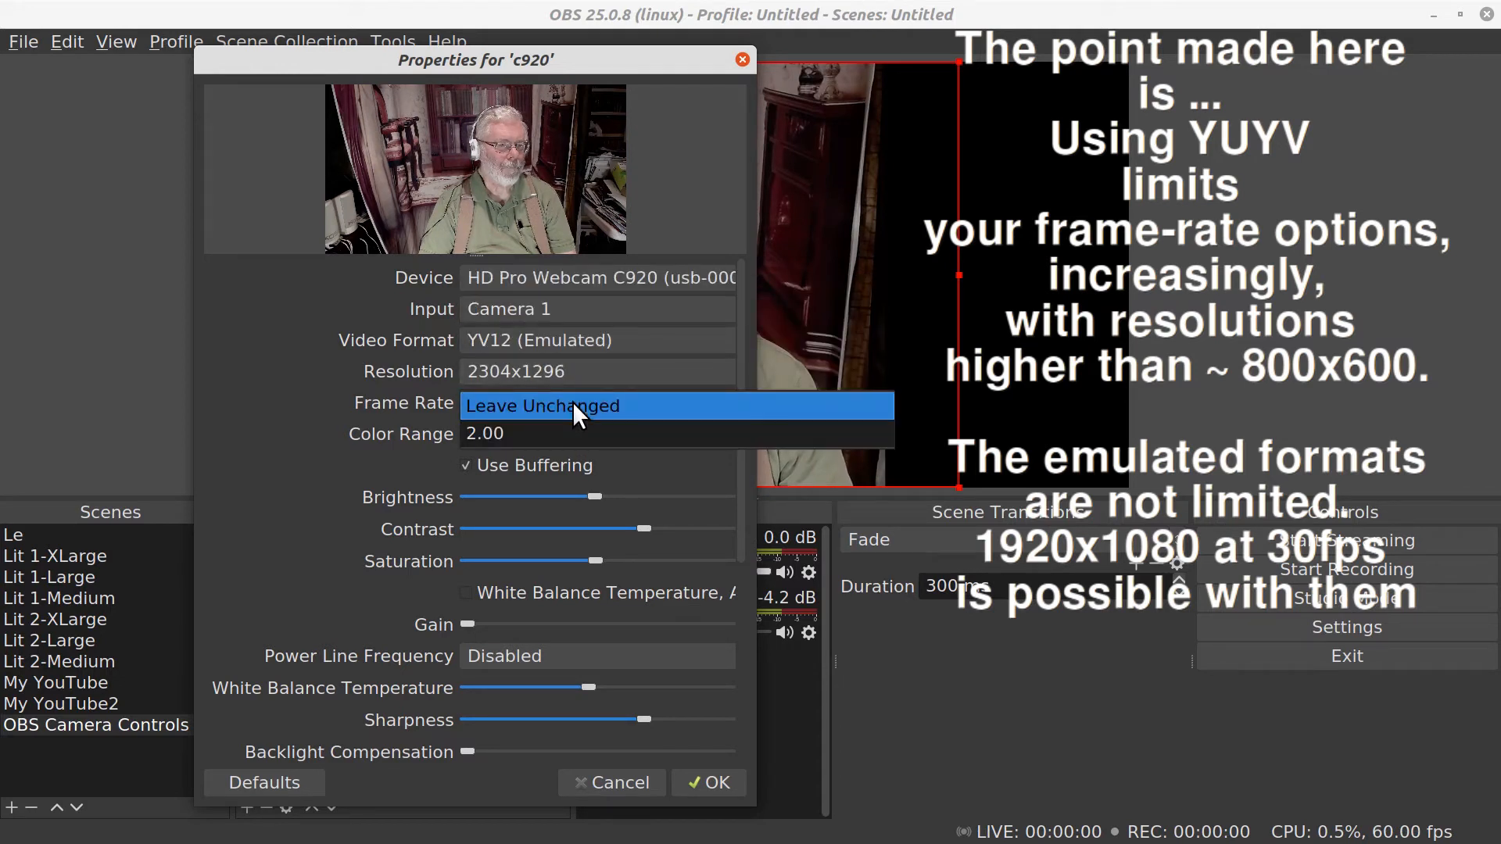
left_click(572, 407)
Step: Switch the video format to BGR3 (Emulated) and check its available frame rates at 2304x1296
left_click(568, 346)
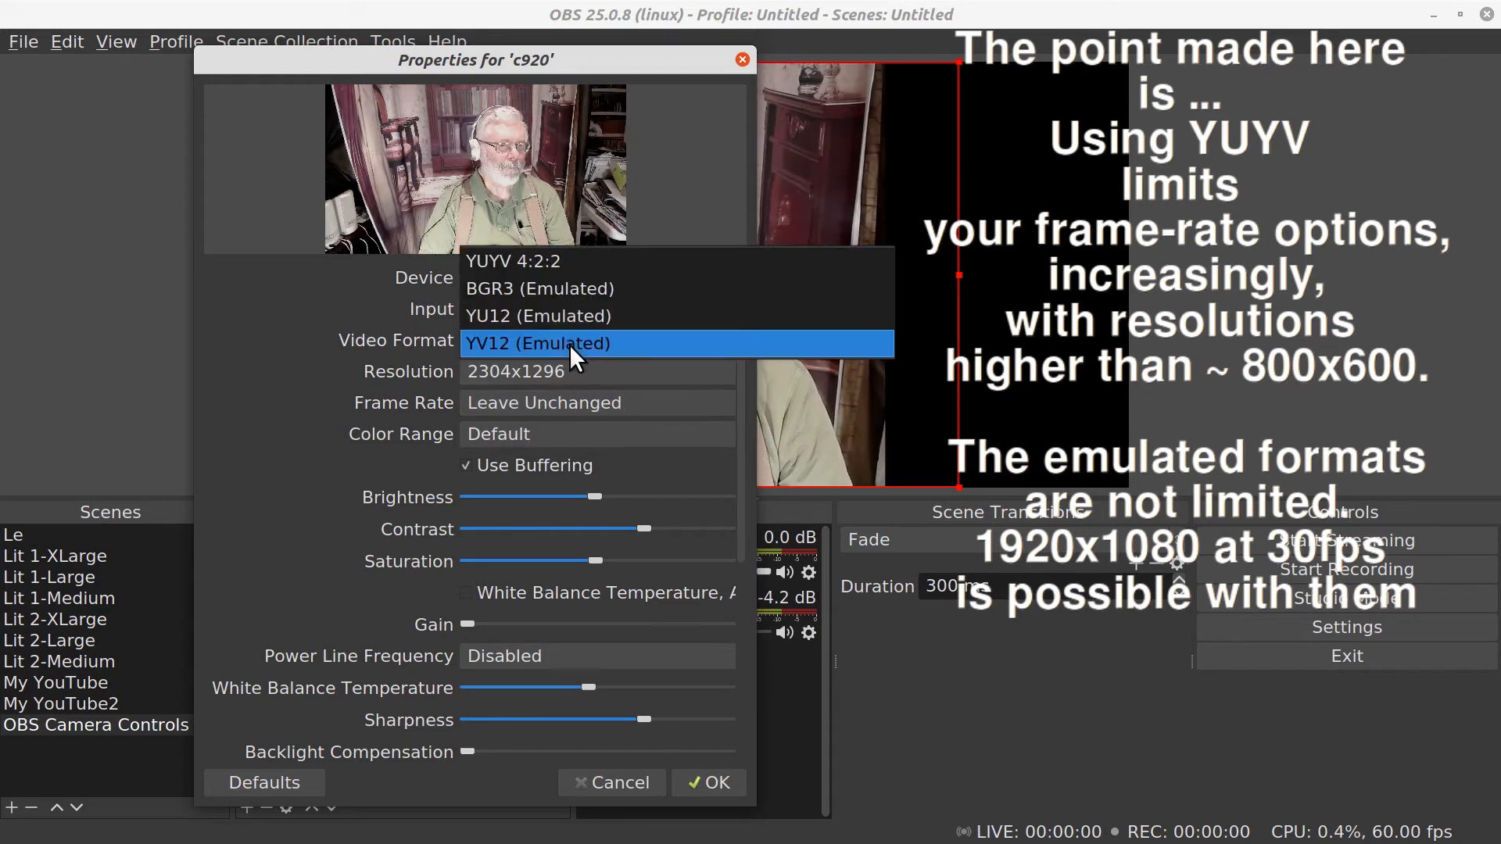
left_click(555, 286)
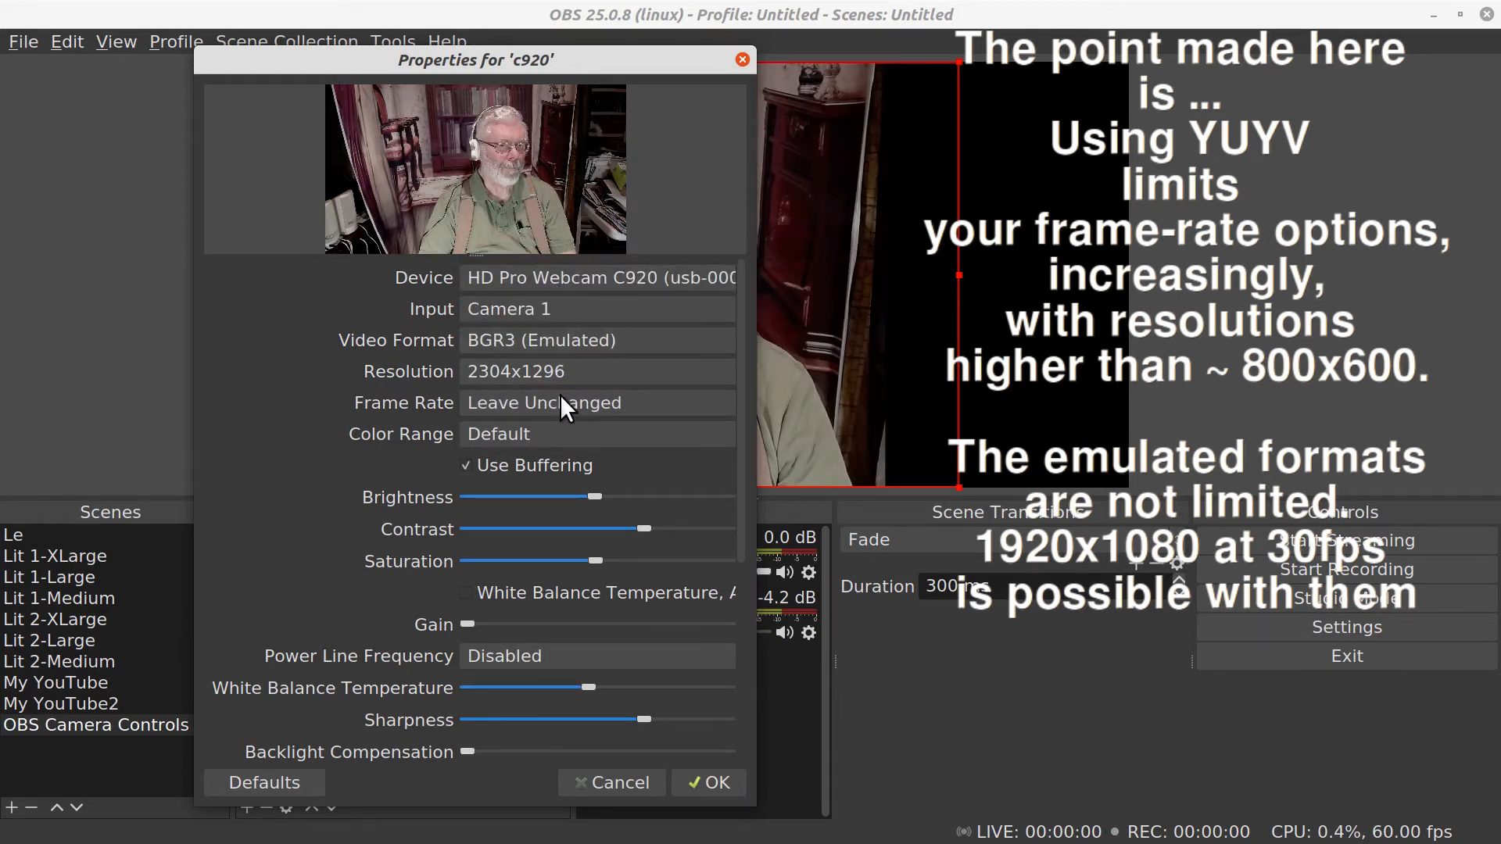
left_click(562, 399)
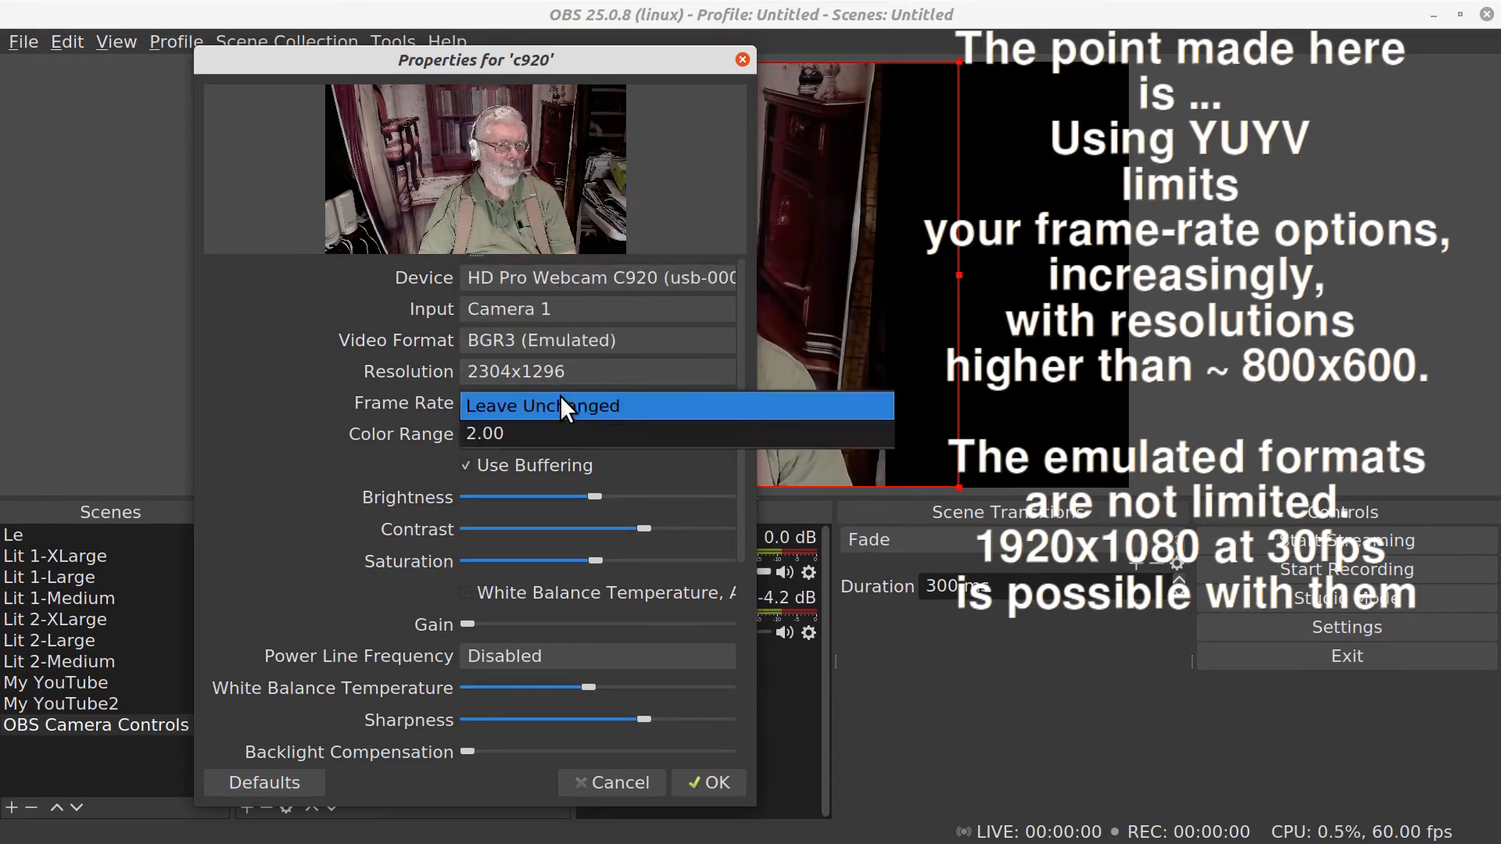
left_click(559, 396)
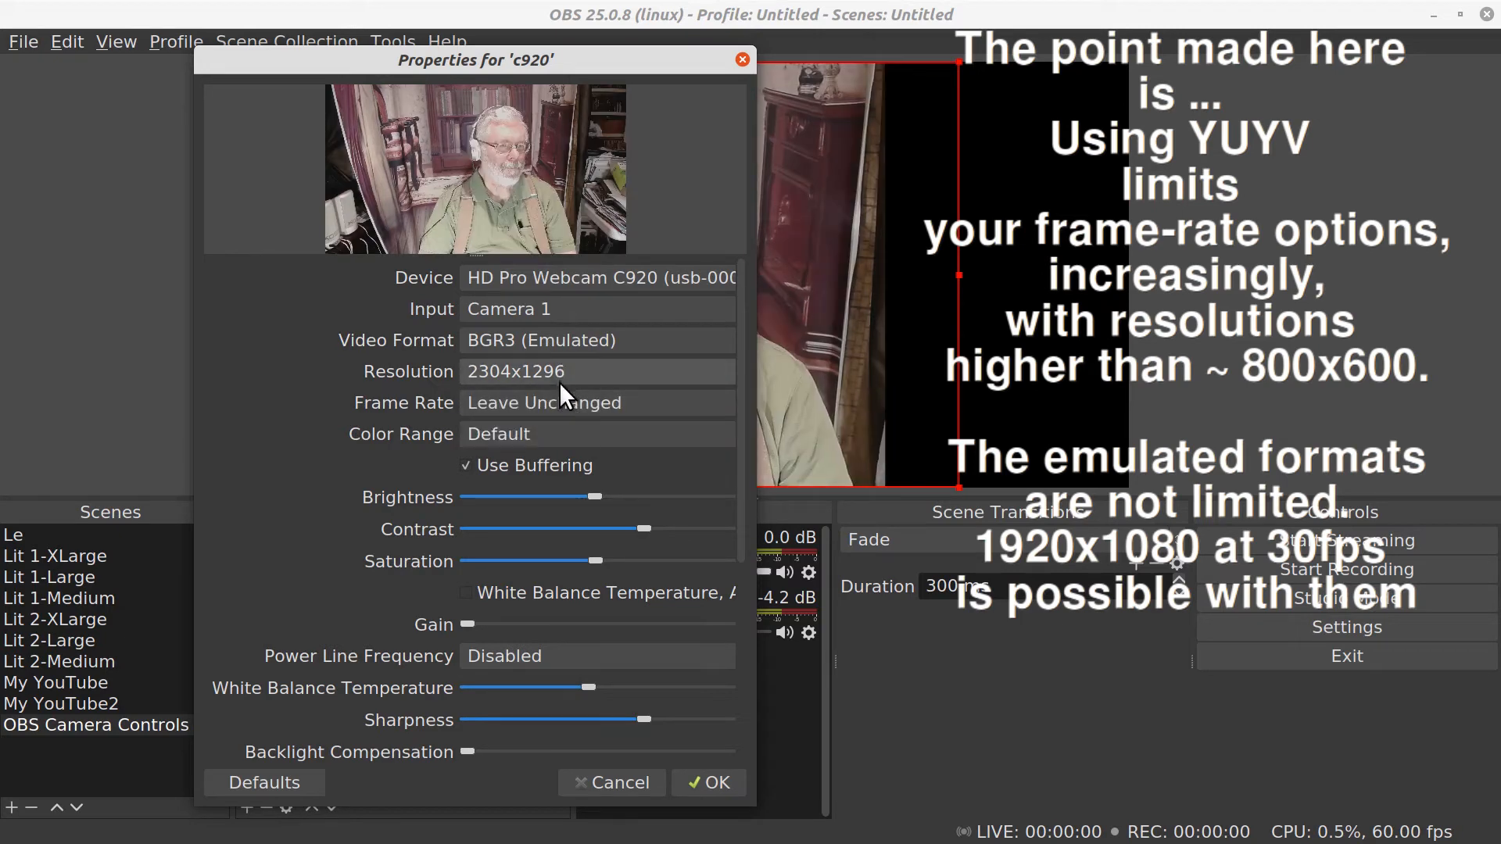
Step: Return the c920 source's resolution to 1920x1080 and set the frame rate to 30.00
left_click(561, 365)
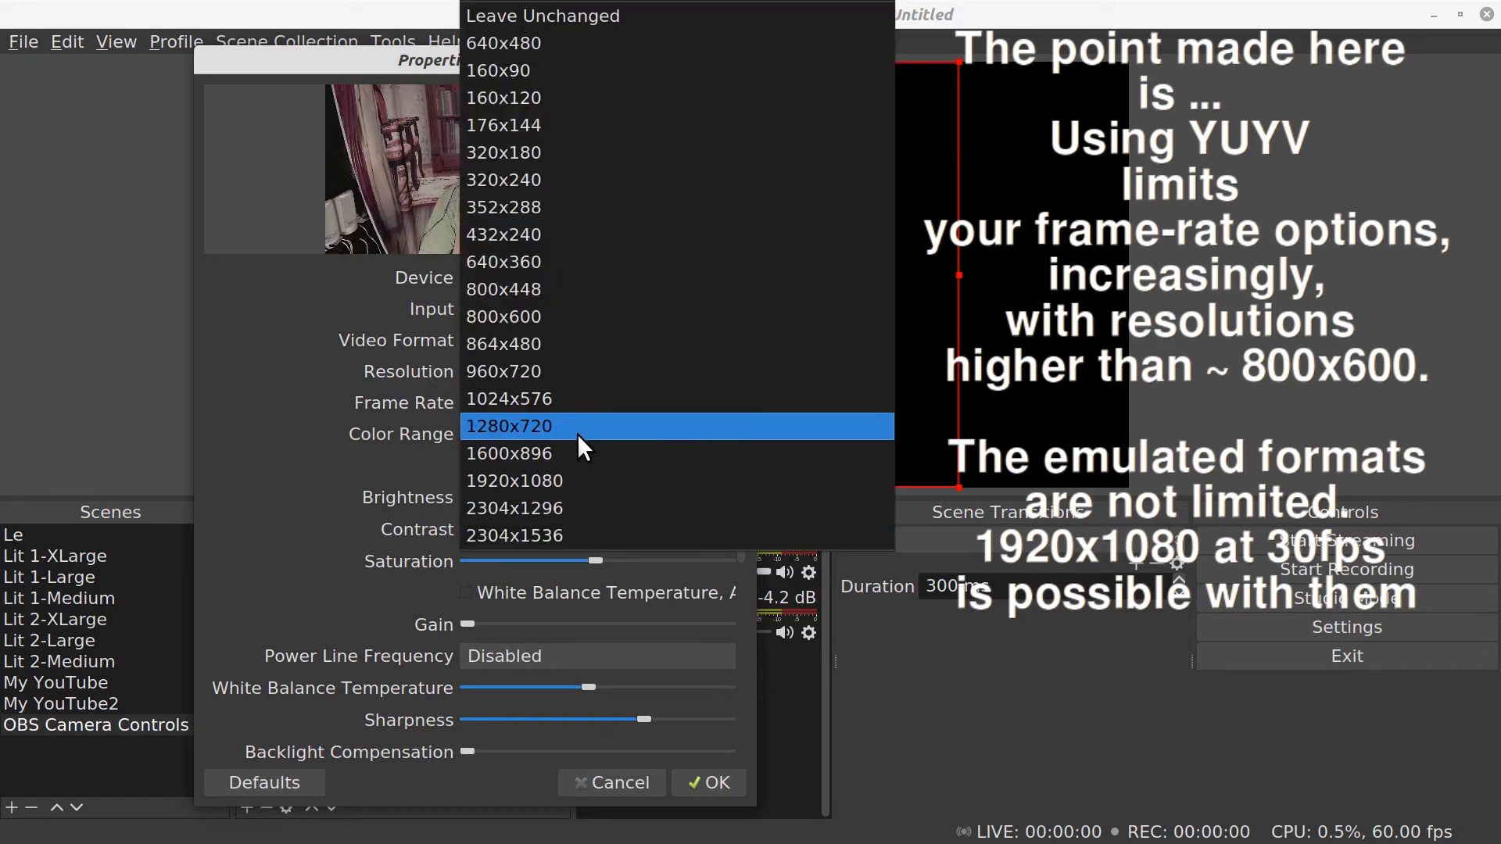
left_click(595, 489)
left_click(552, 369)
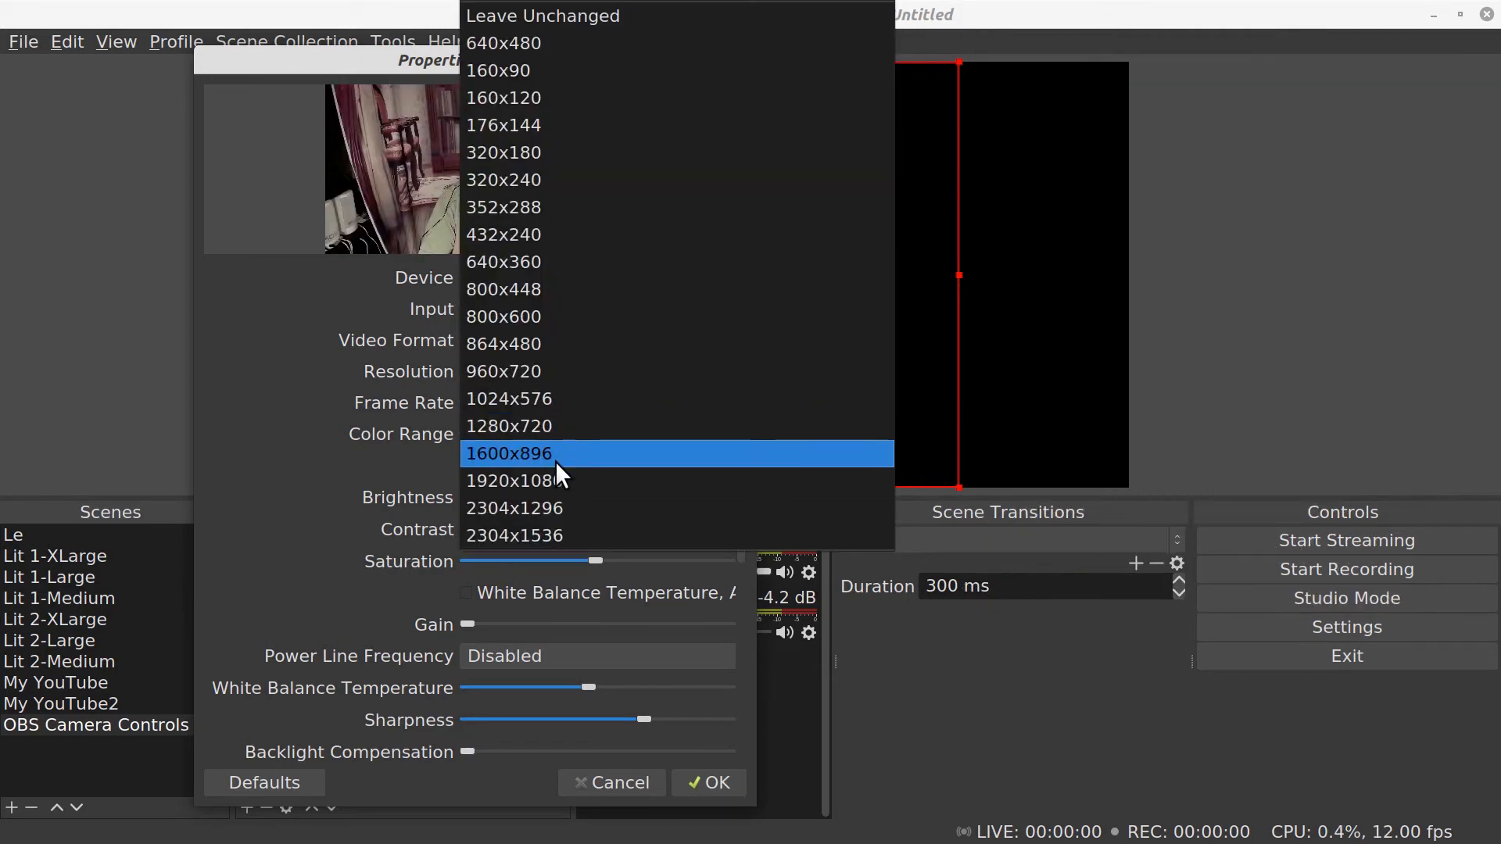
left_click(570, 484)
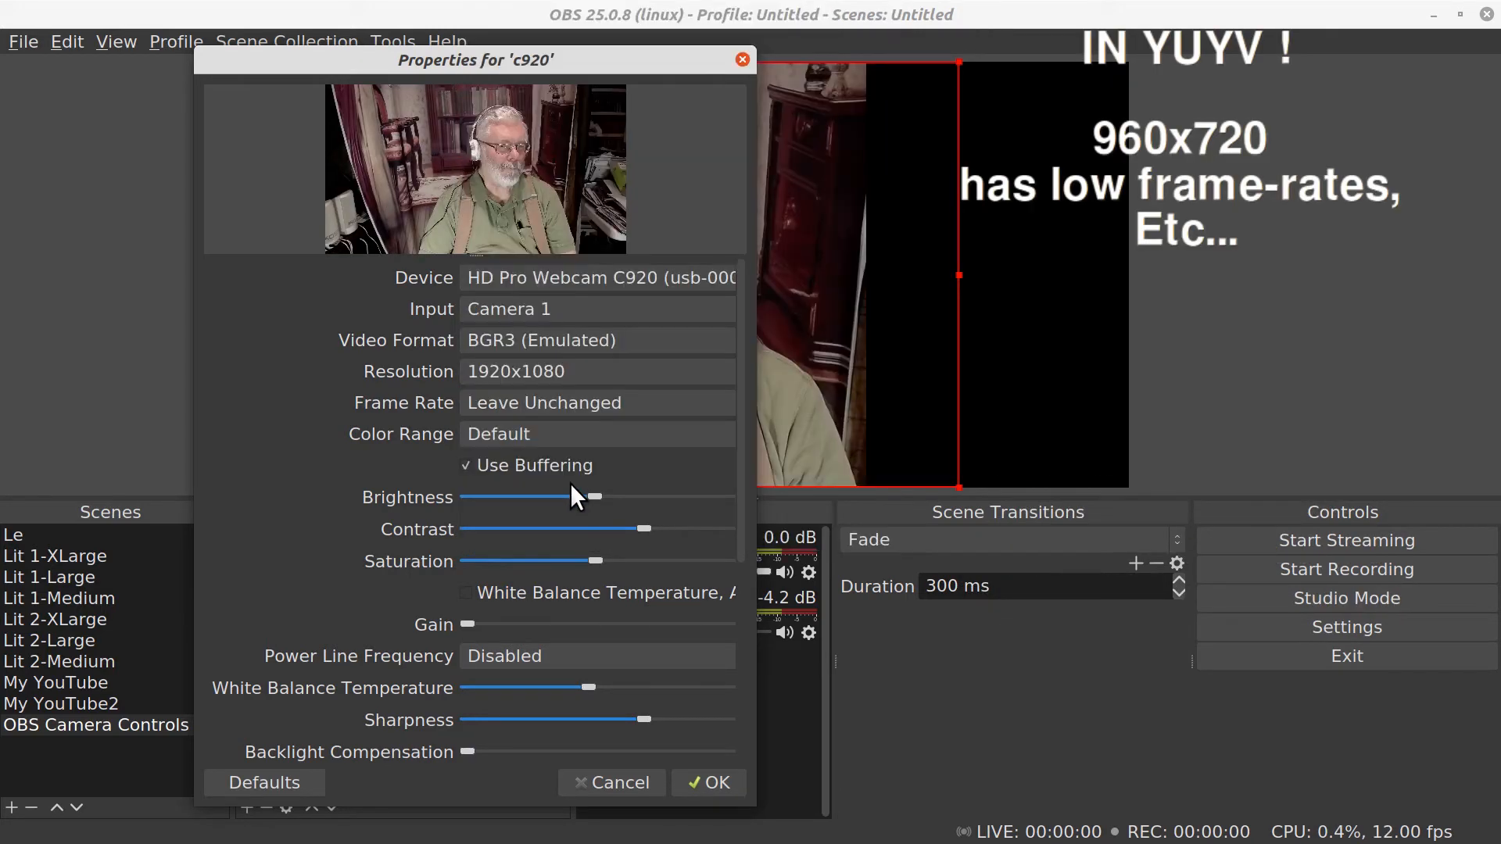
left_click(556, 399)
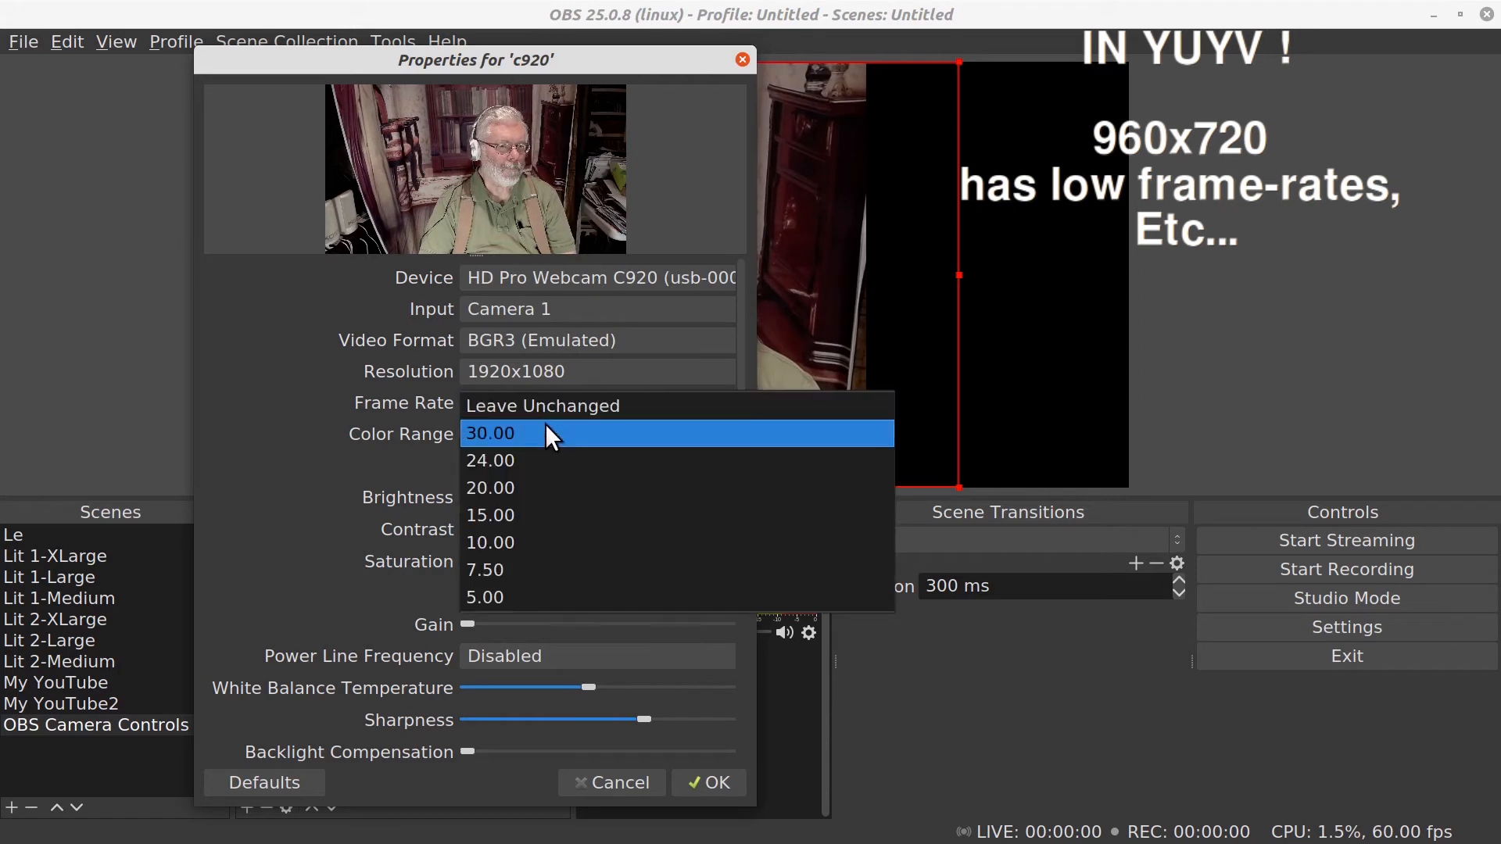
left_click(546, 429)
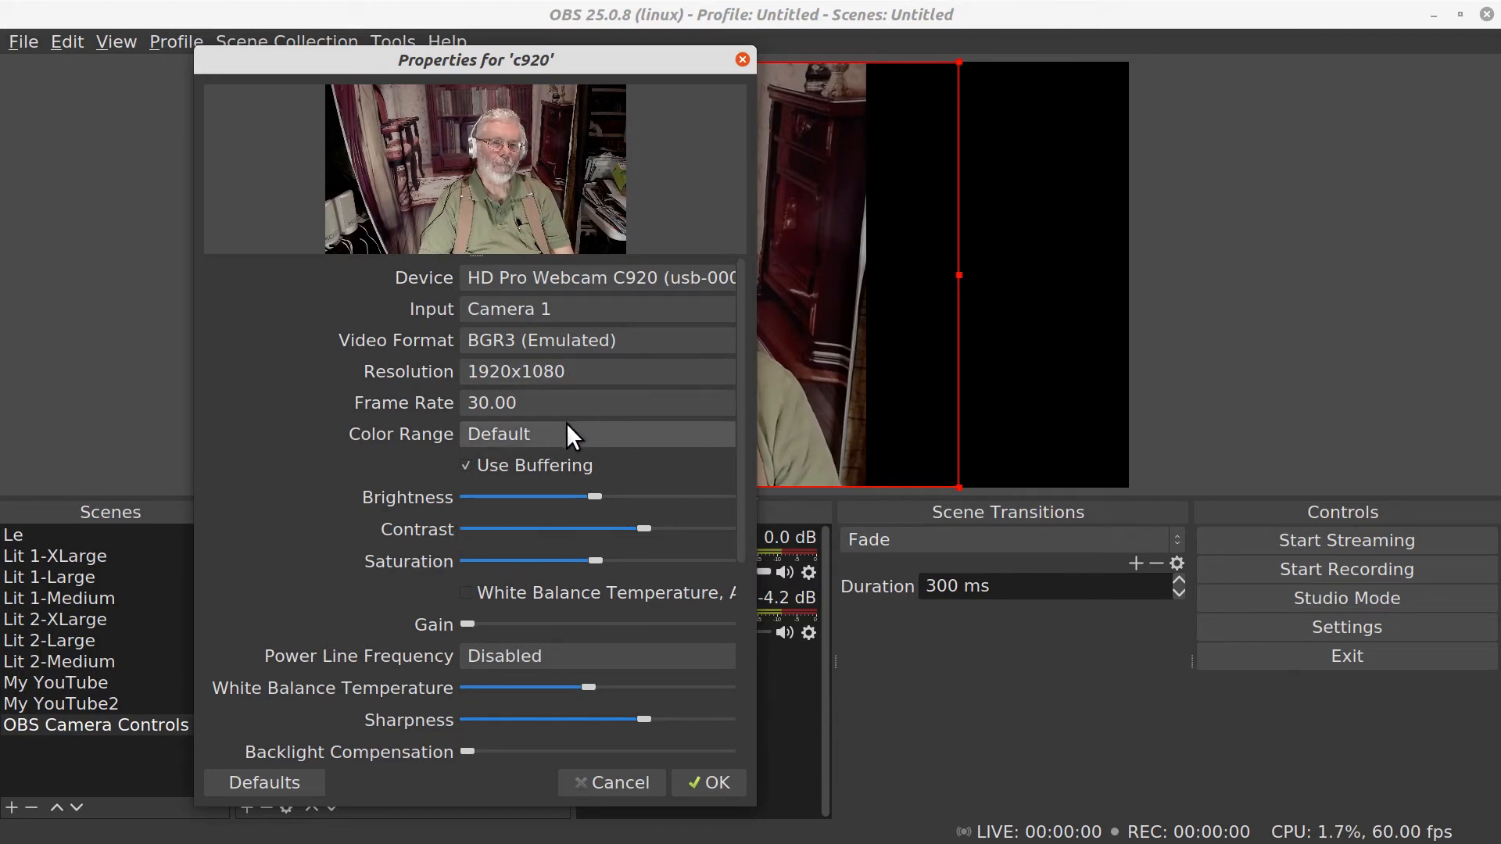
Step: Set the c920 source to the YUYV 4:2:2 video format with resolution Leave Unchanged and frame rate 60.00
left_click(550, 341)
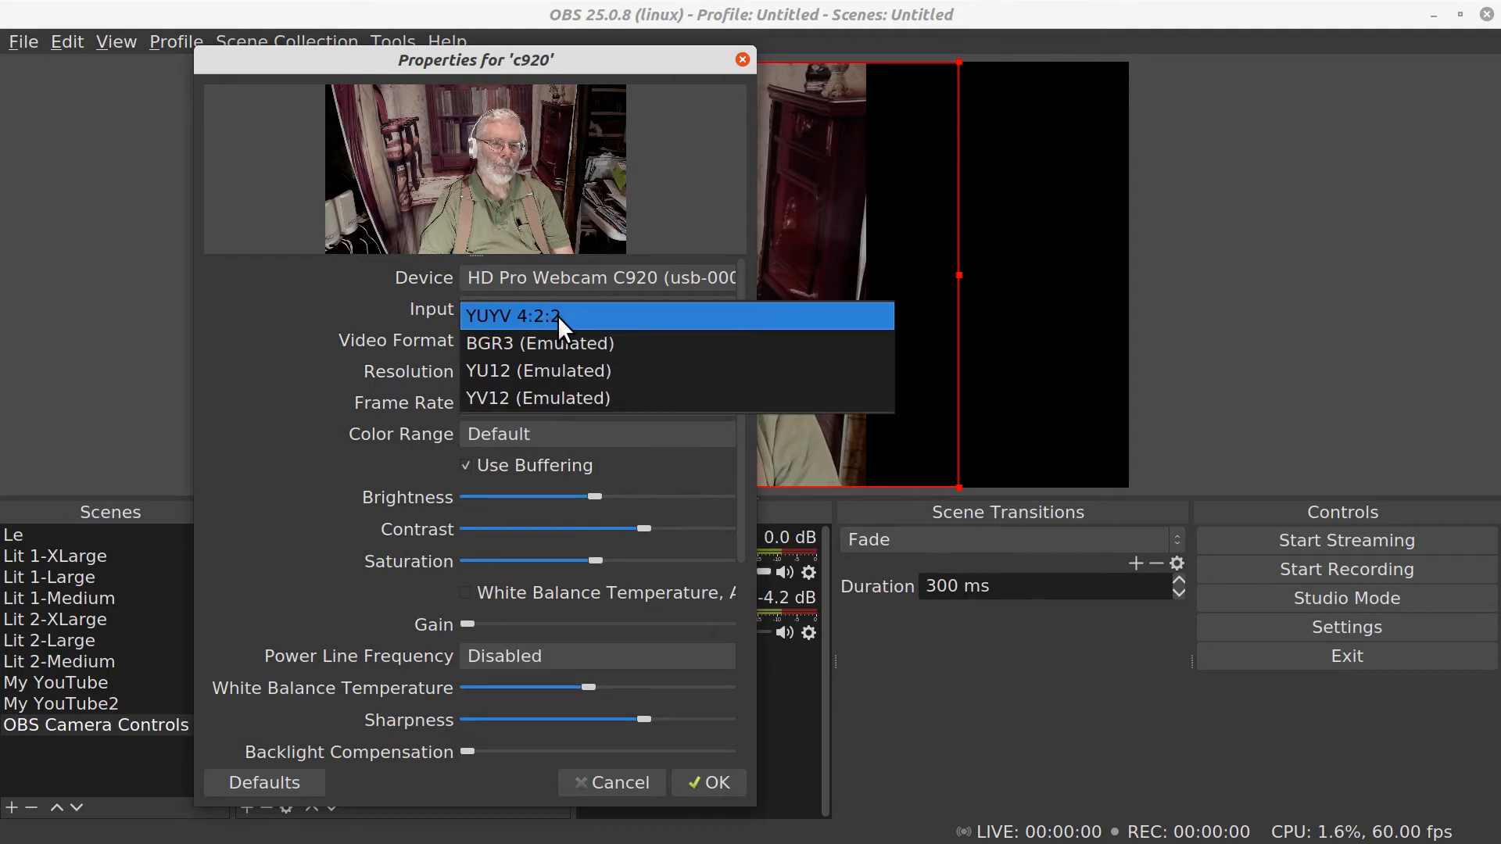
left_click(556, 315)
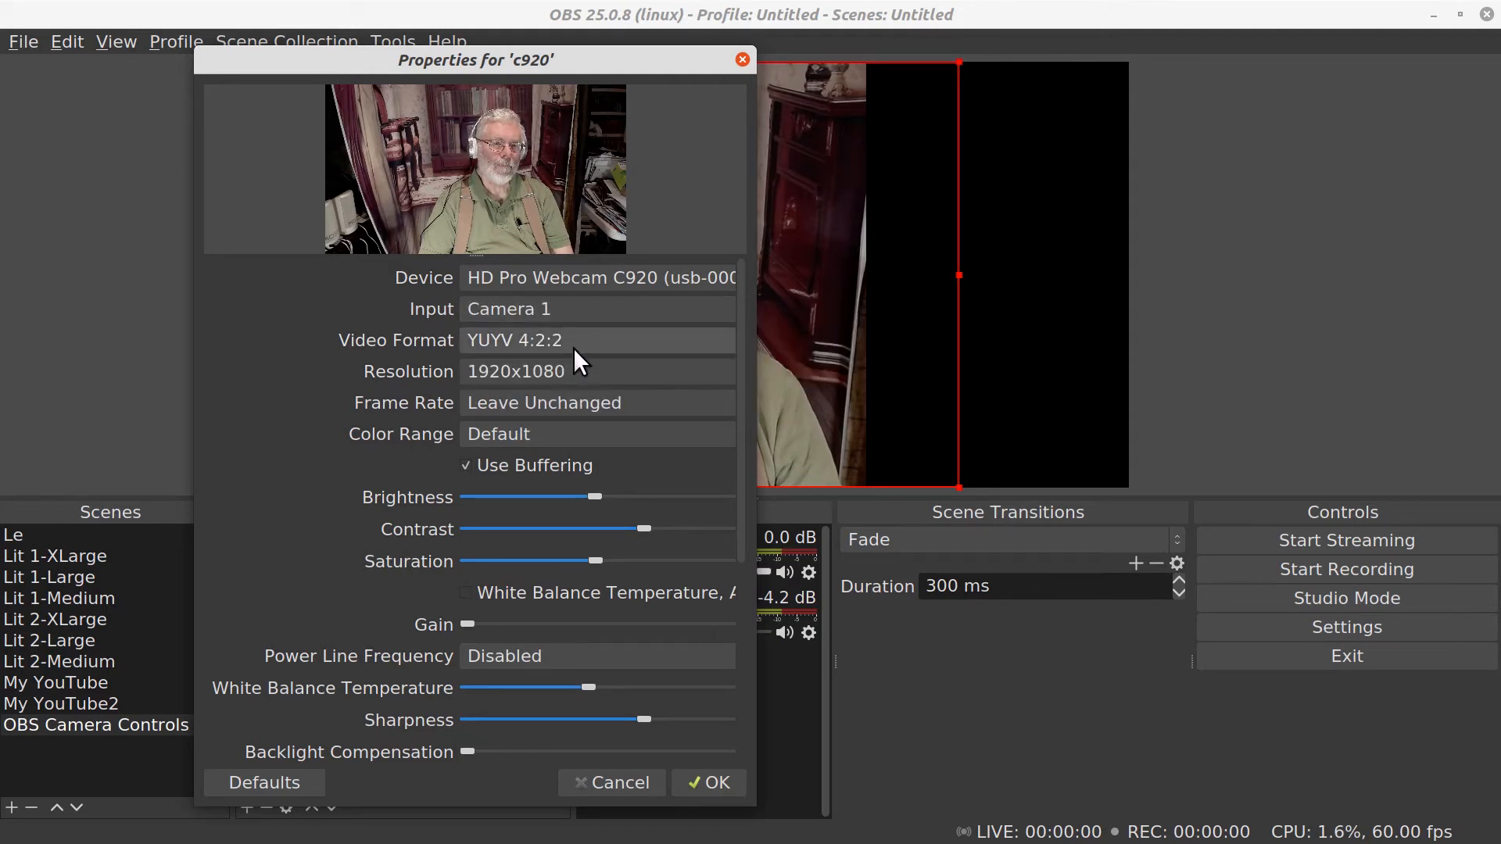
left_click(587, 374)
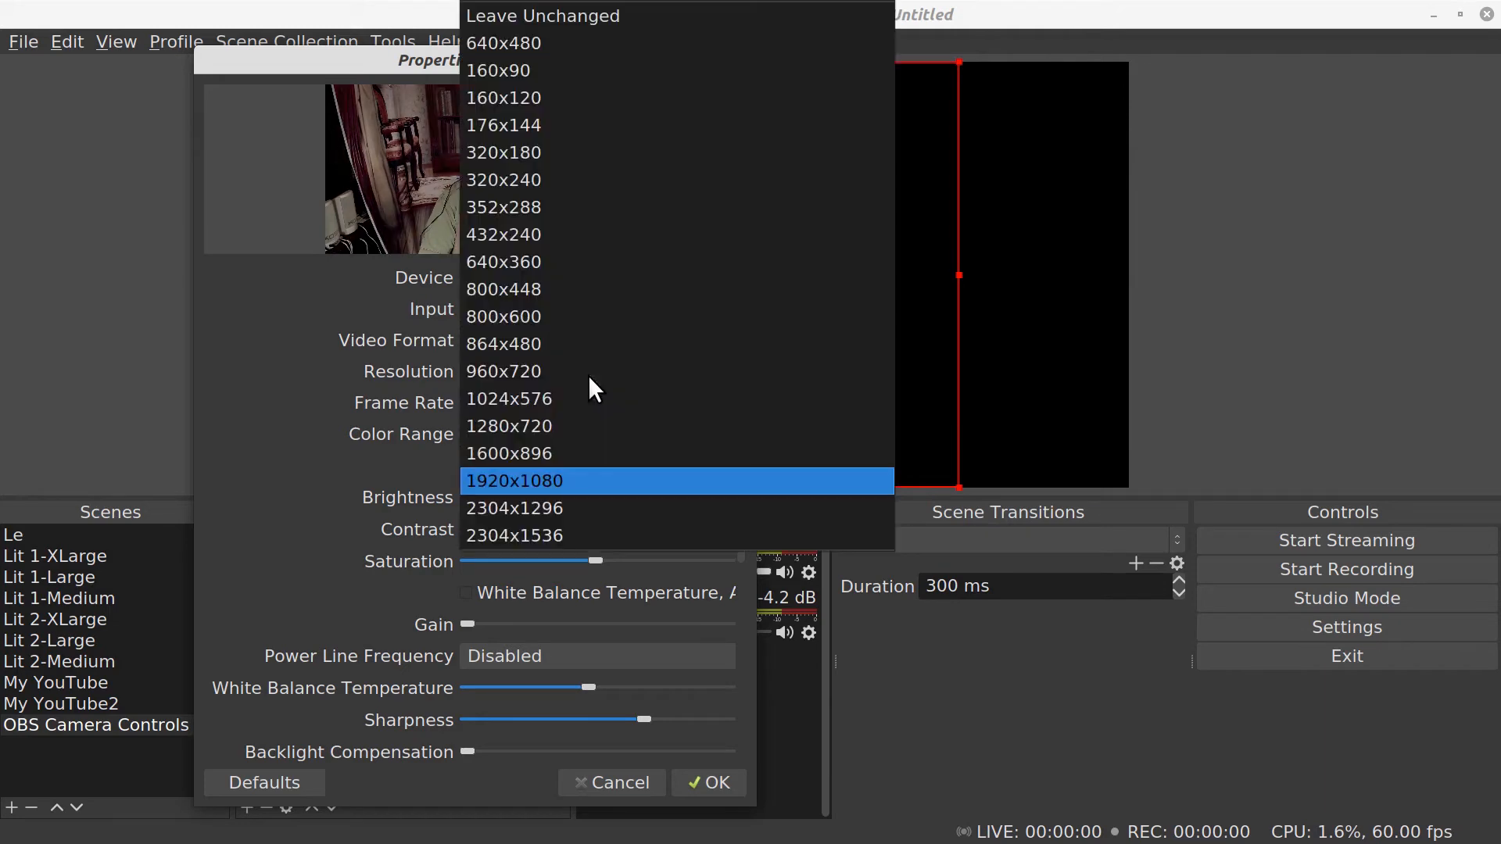
left_click(552, 9)
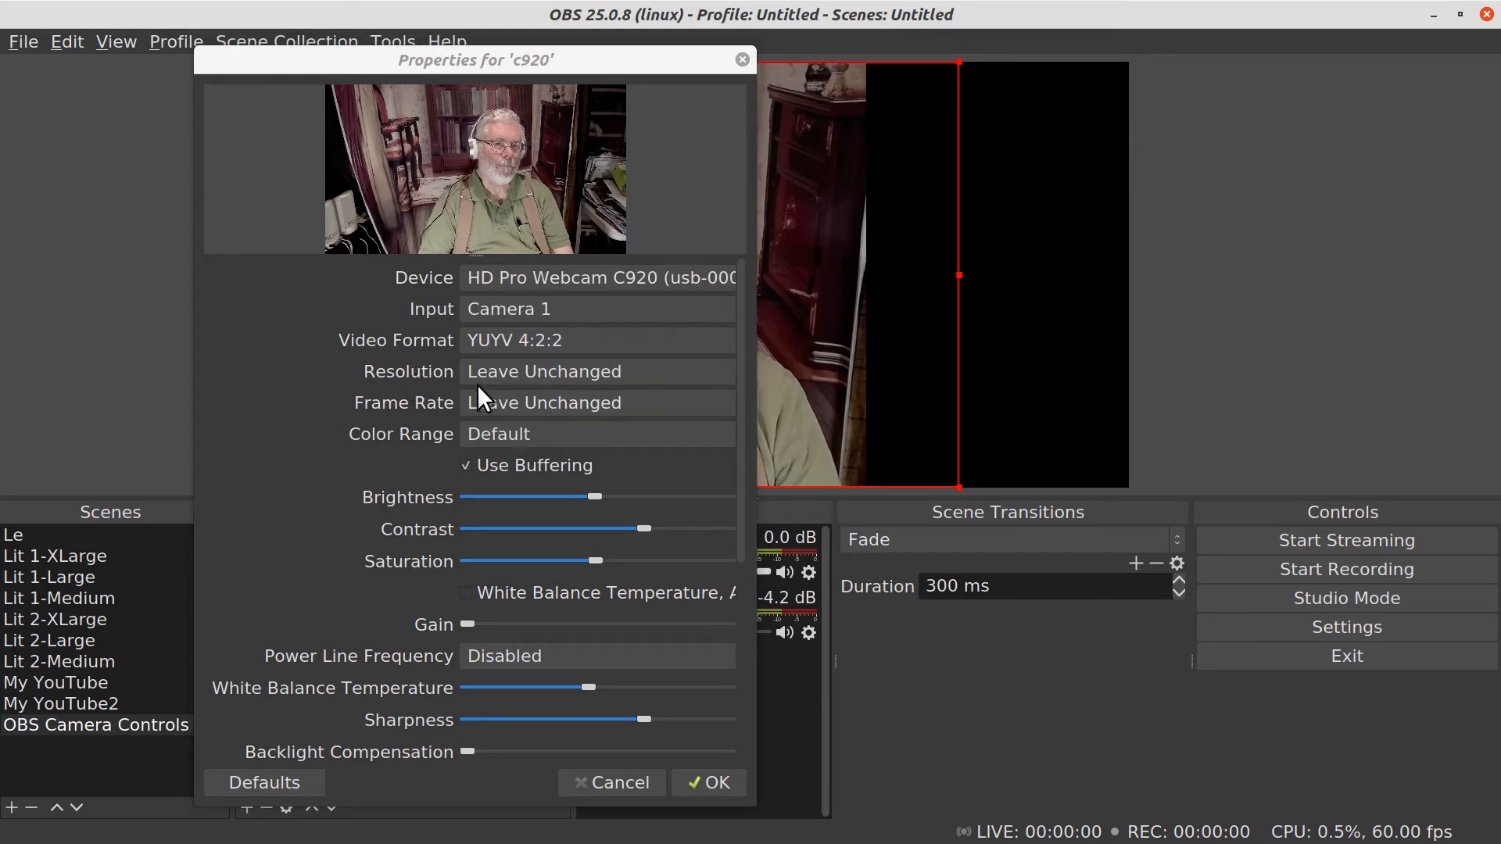
left_click(467, 402)
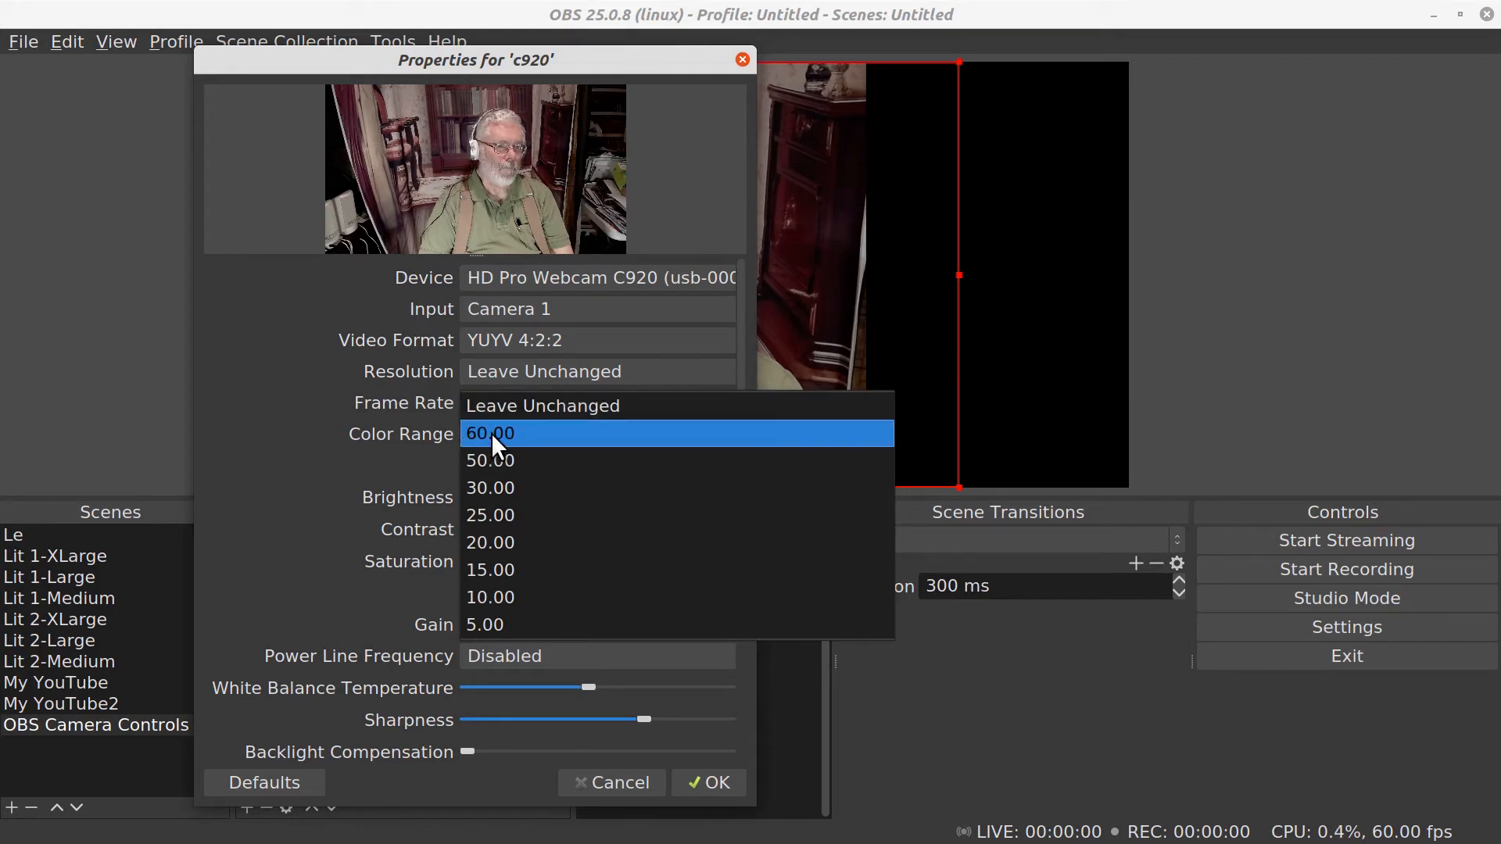
left_click(553, 434)
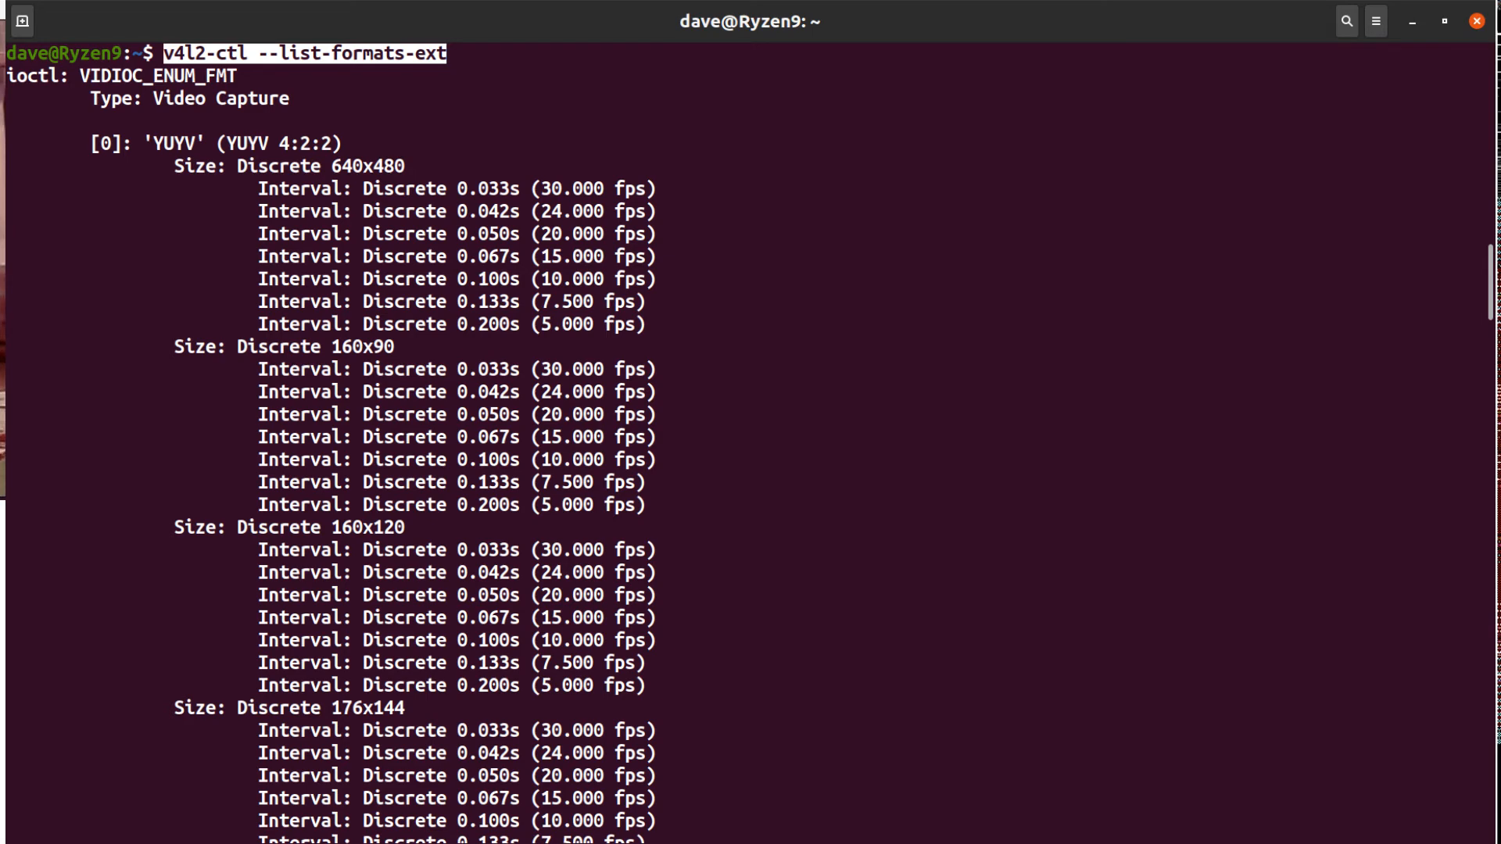
Step: Examine the v4l2-ctl --list-formats-ext output in the terminal, comparing the frame rates for each resolution under YUYV and MJPG
scroll(752, 438, "down", 10)
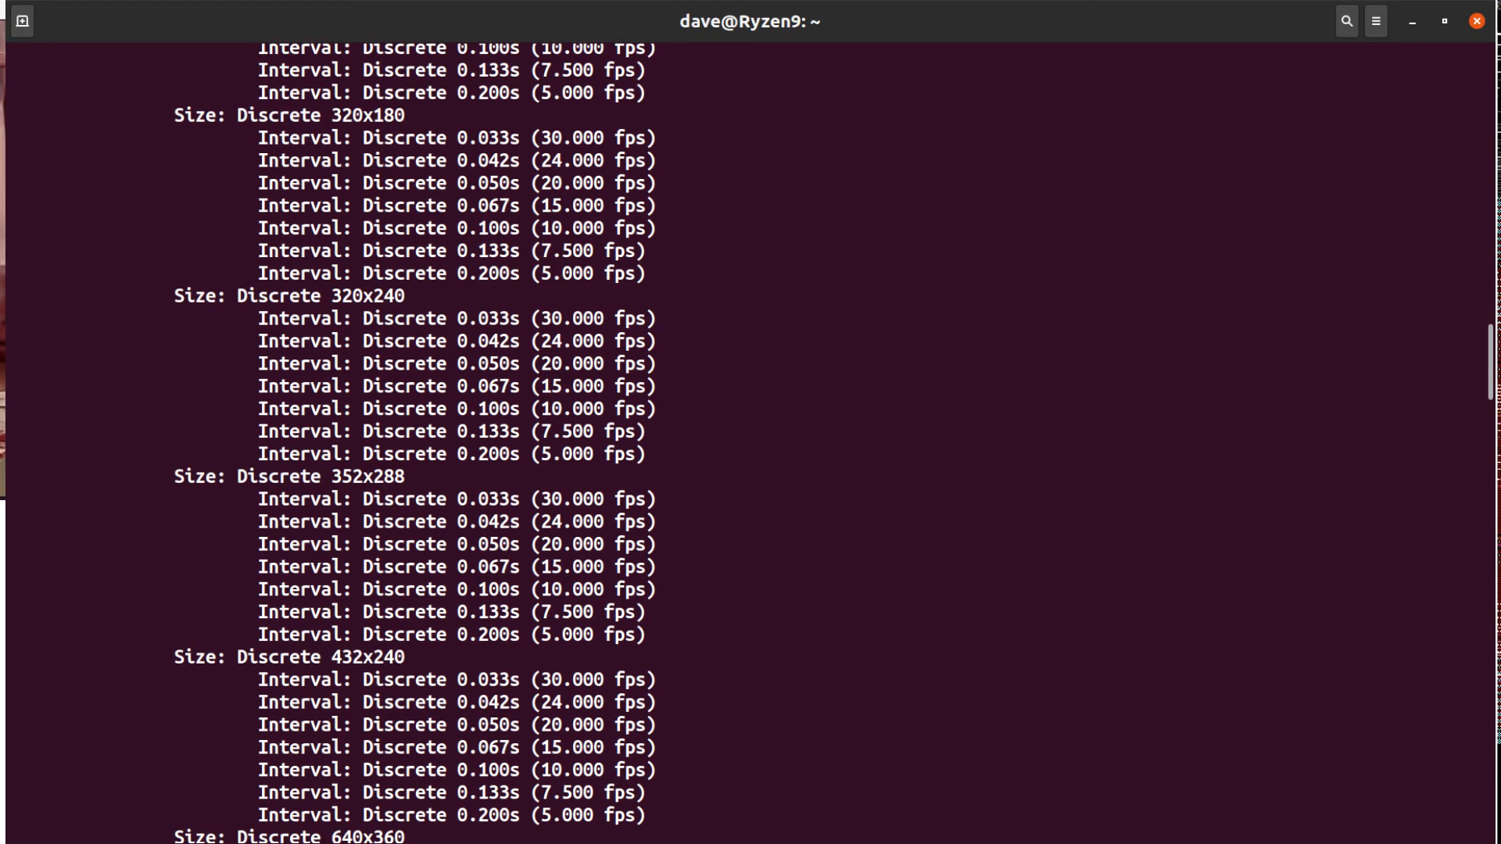
scroll(751, 437, "down", 9)
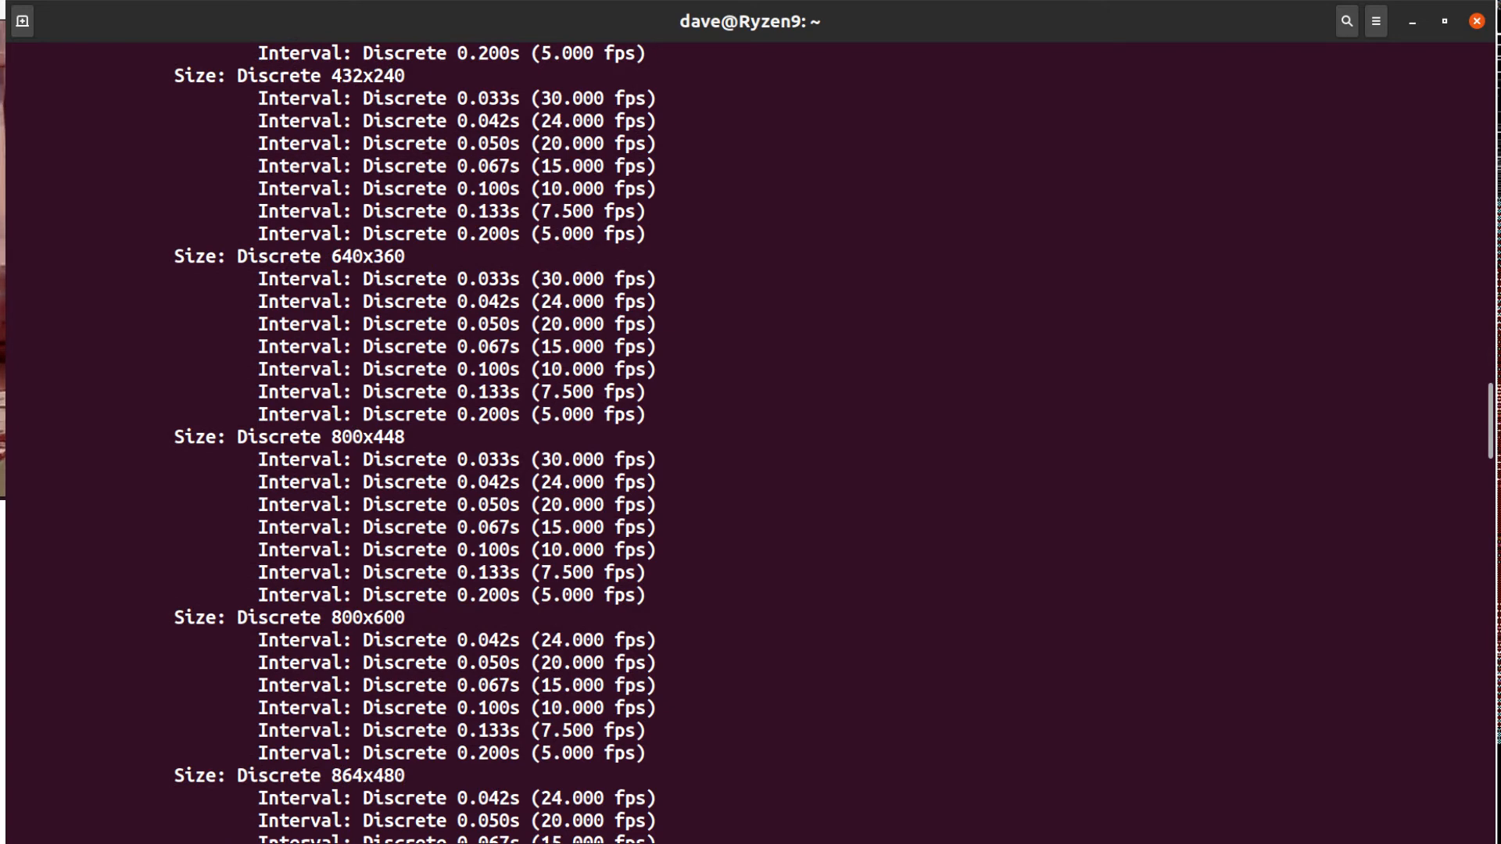
scroll(751, 437, "down", 11)
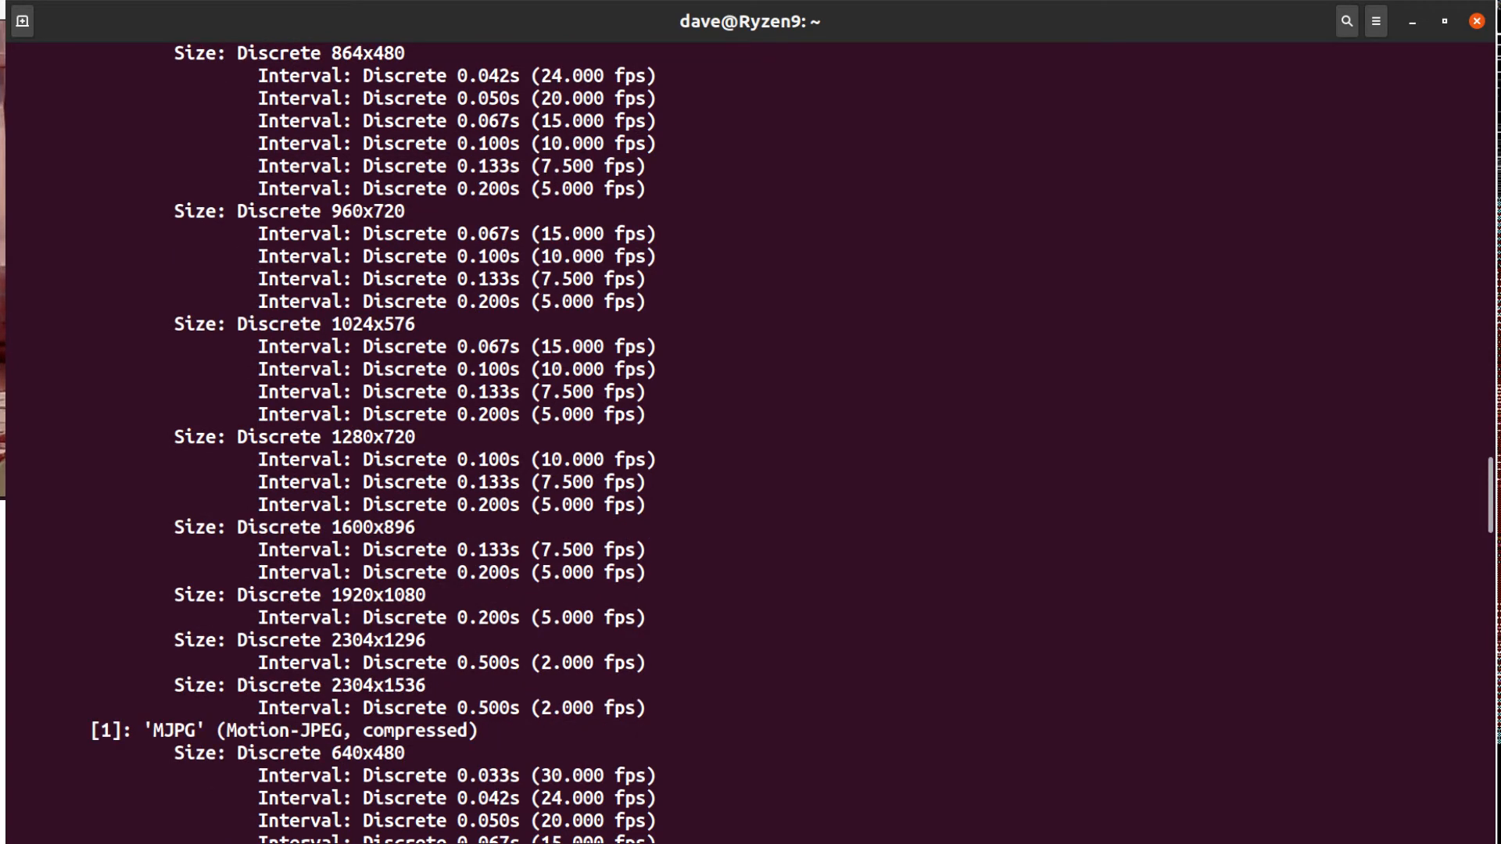
scroll(751, 438, "down", 10)
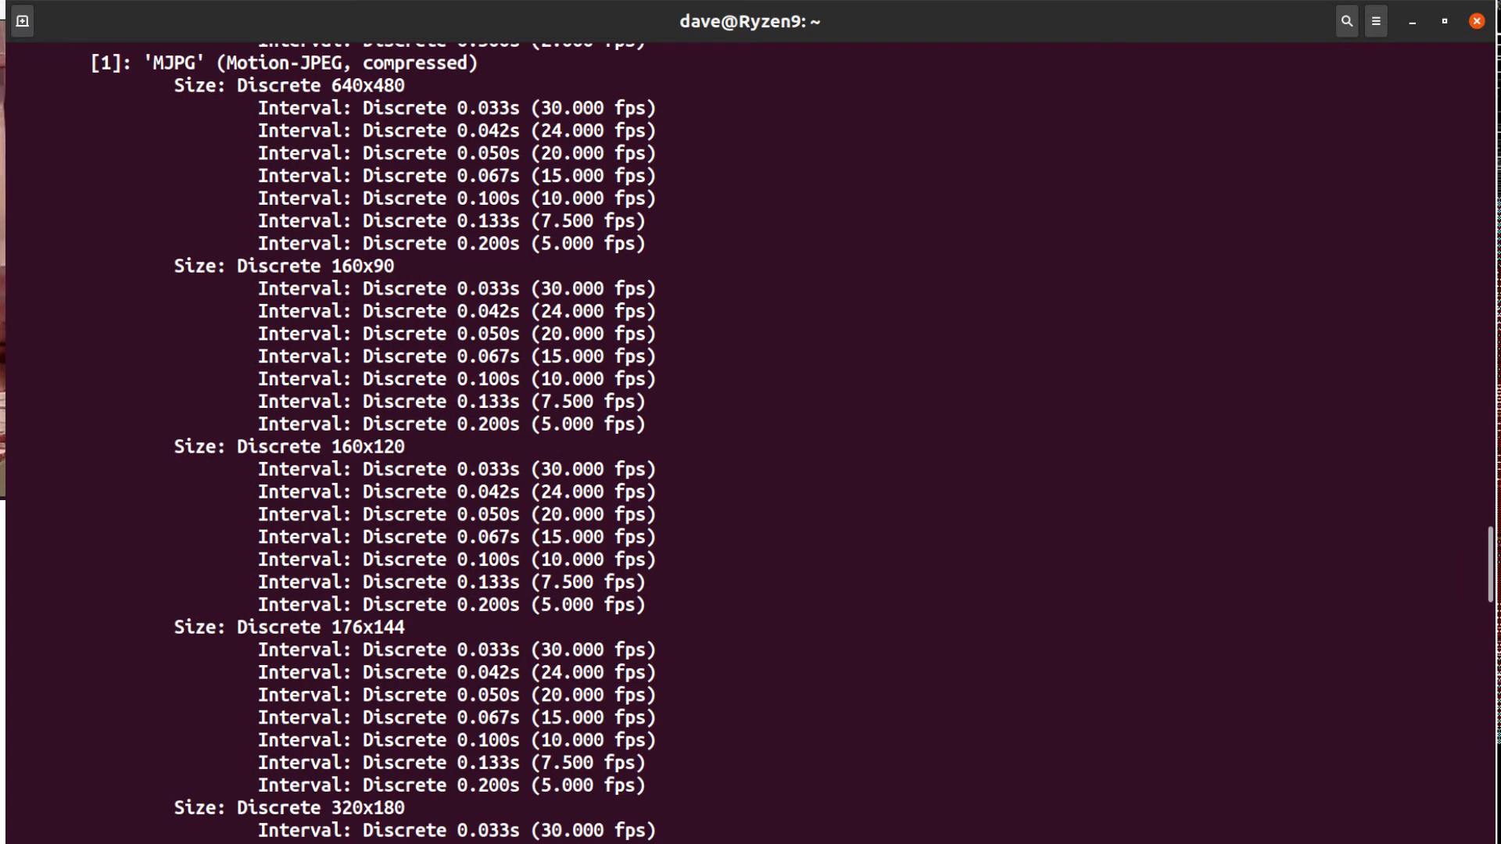
scroll(750, 438, "down", 11)
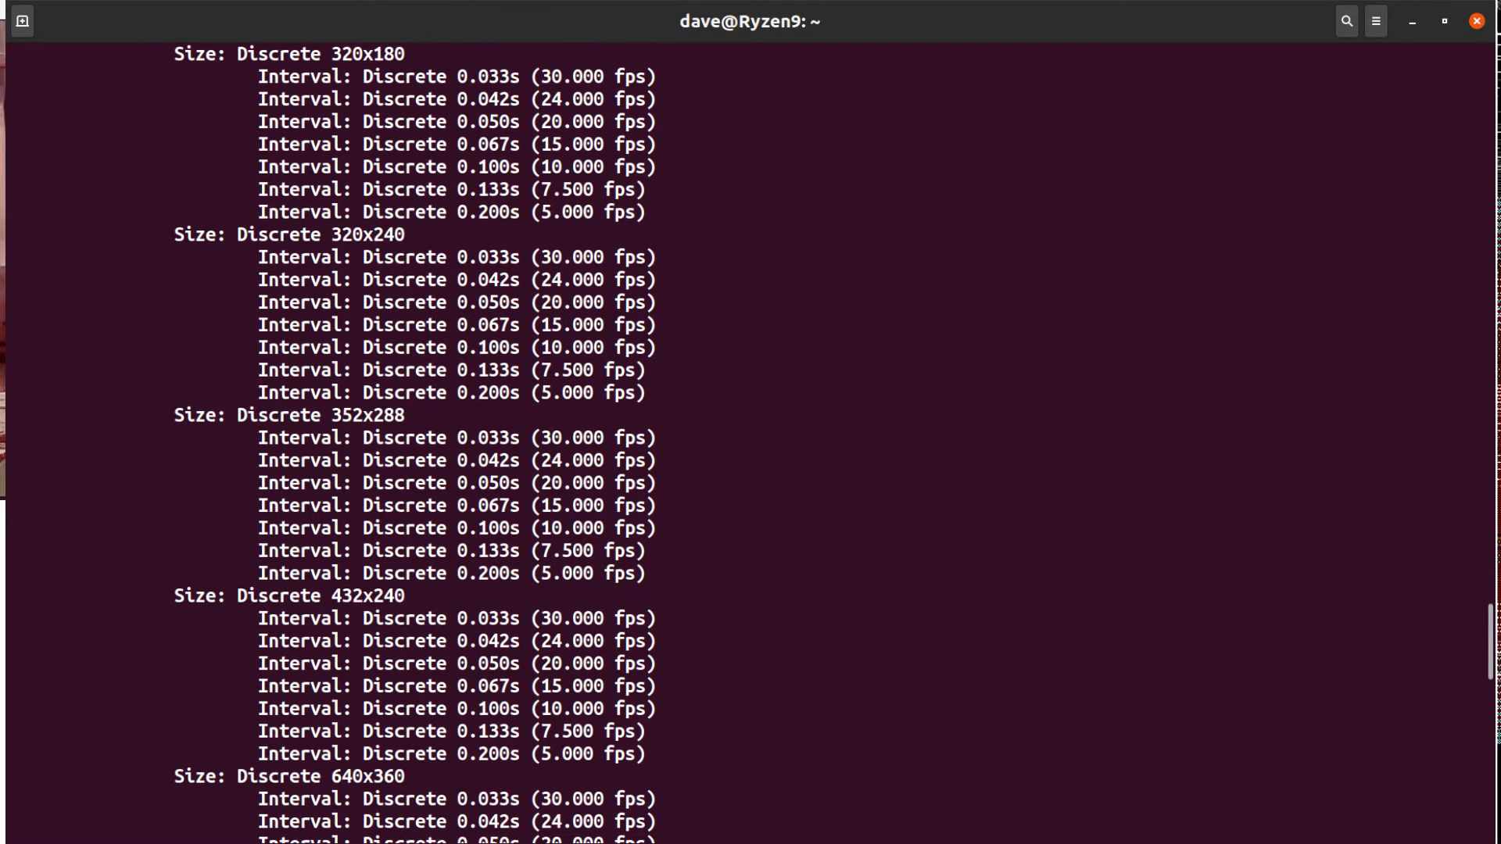
scroll(751, 437, "down", 10)
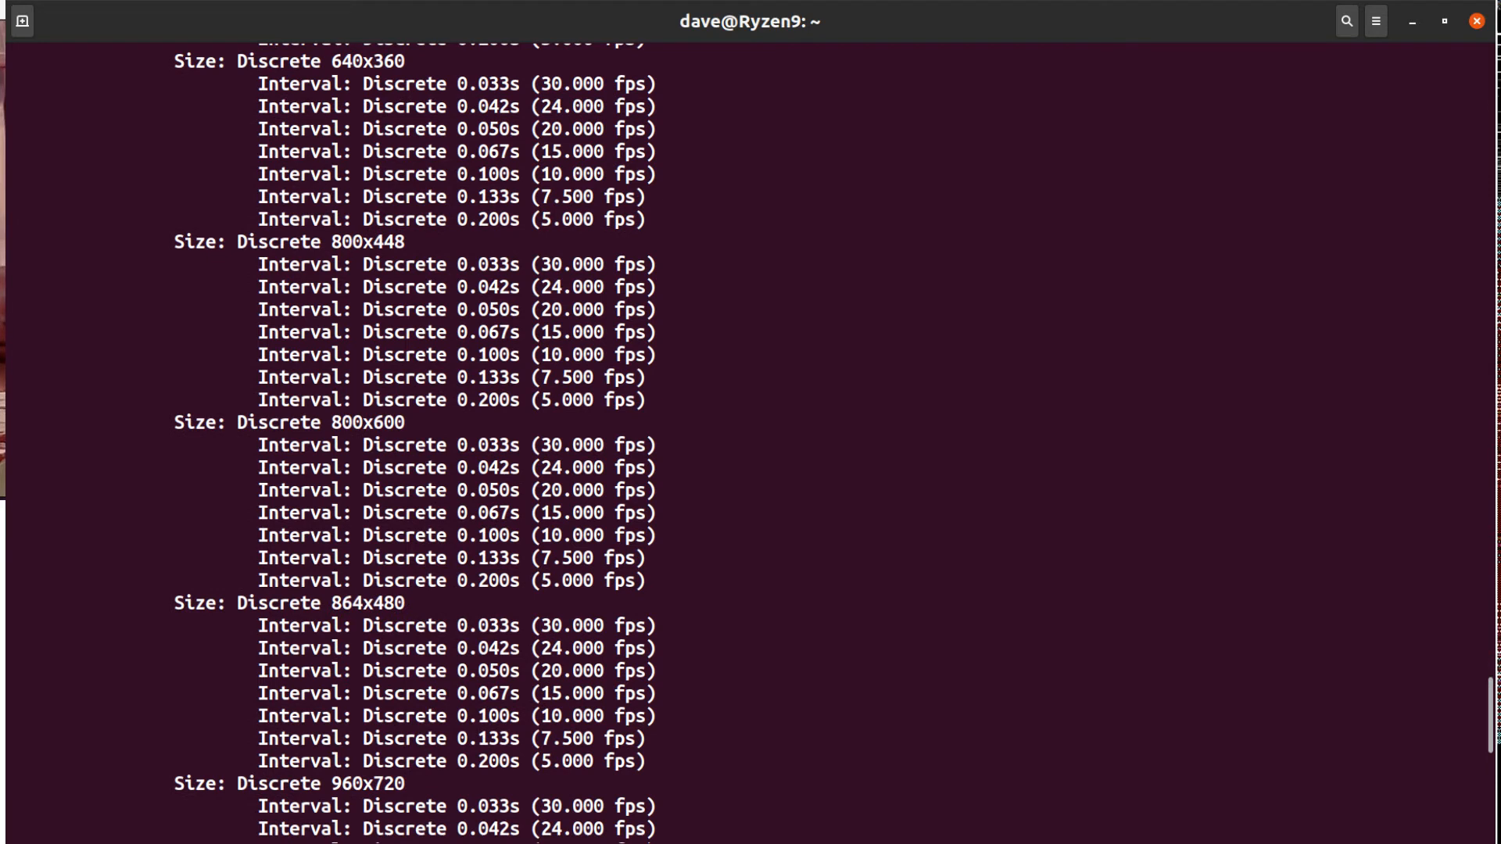
scroll(750, 437, "down", 10)
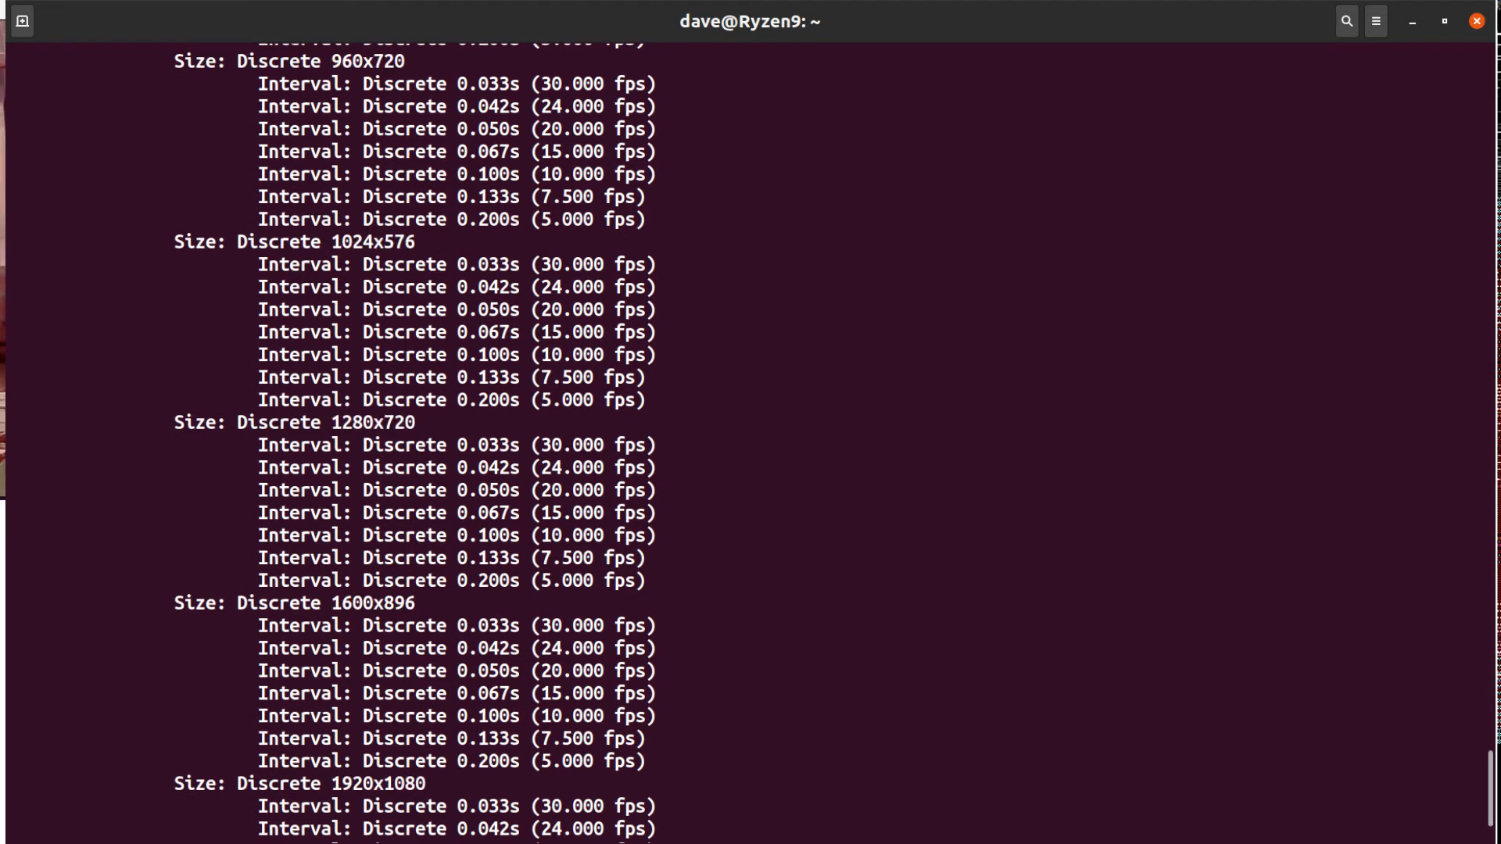
scroll(750, 437, "down", 2)
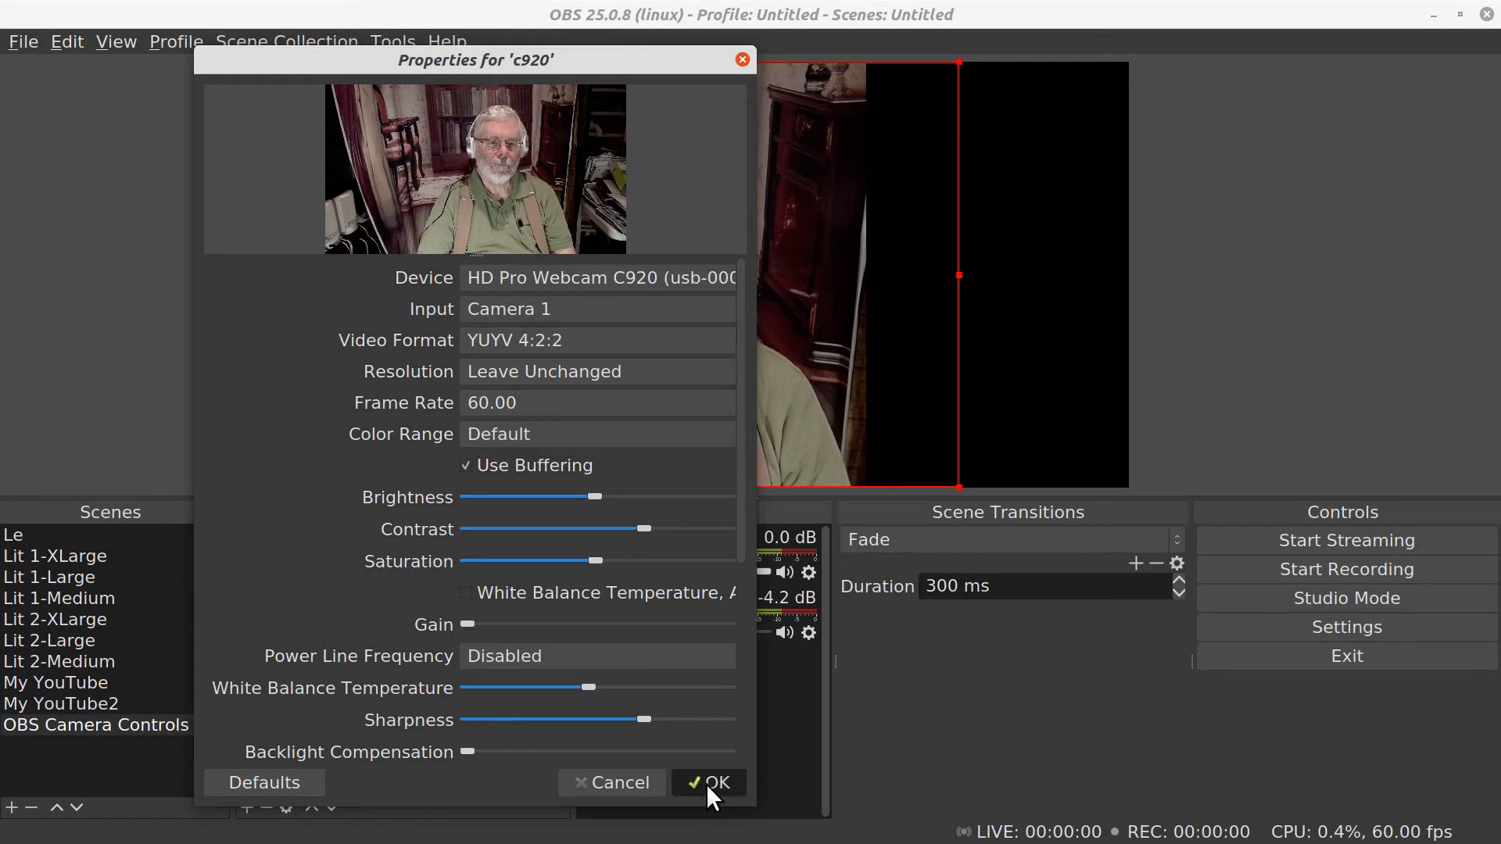
Step: Set the c920 source to BGR3 (Emulated), 1920x1080 and 30.00 frame rate in OBS, and apply the properties
left_click(500, 341)
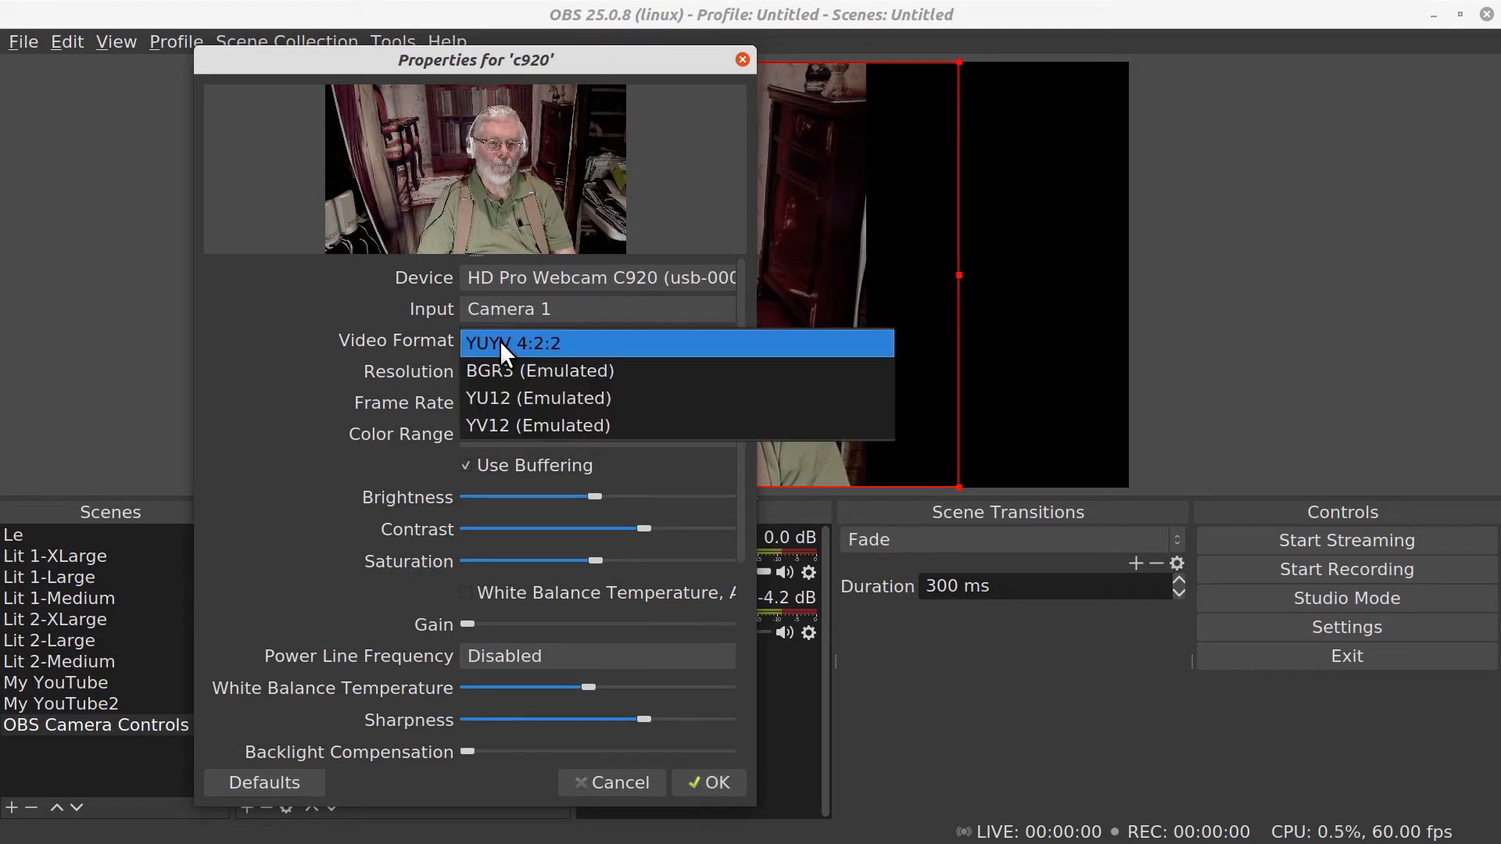
left_click(519, 378)
left_click(539, 373)
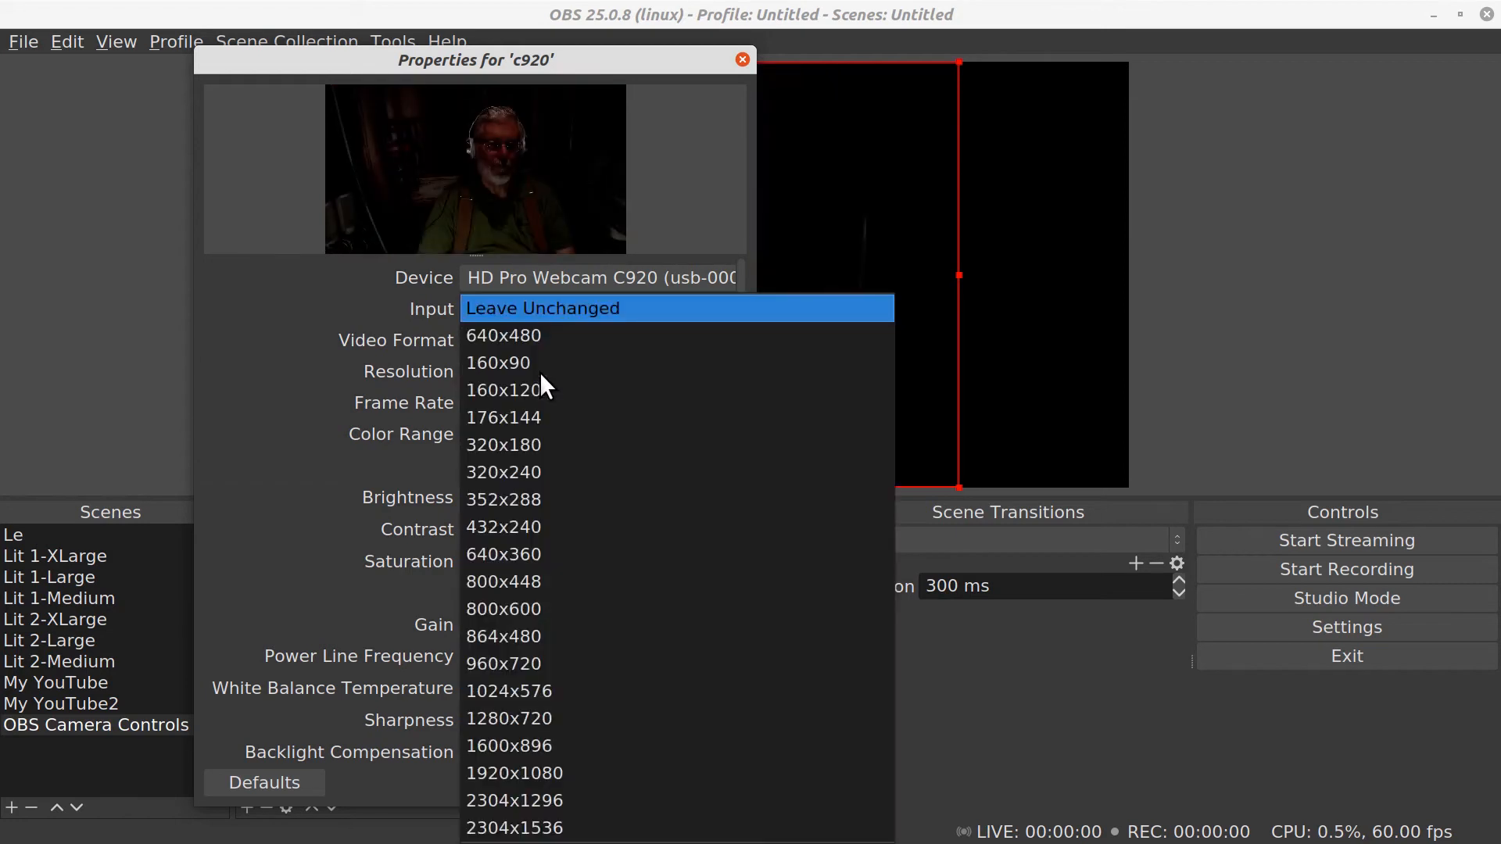
left_click(541, 776)
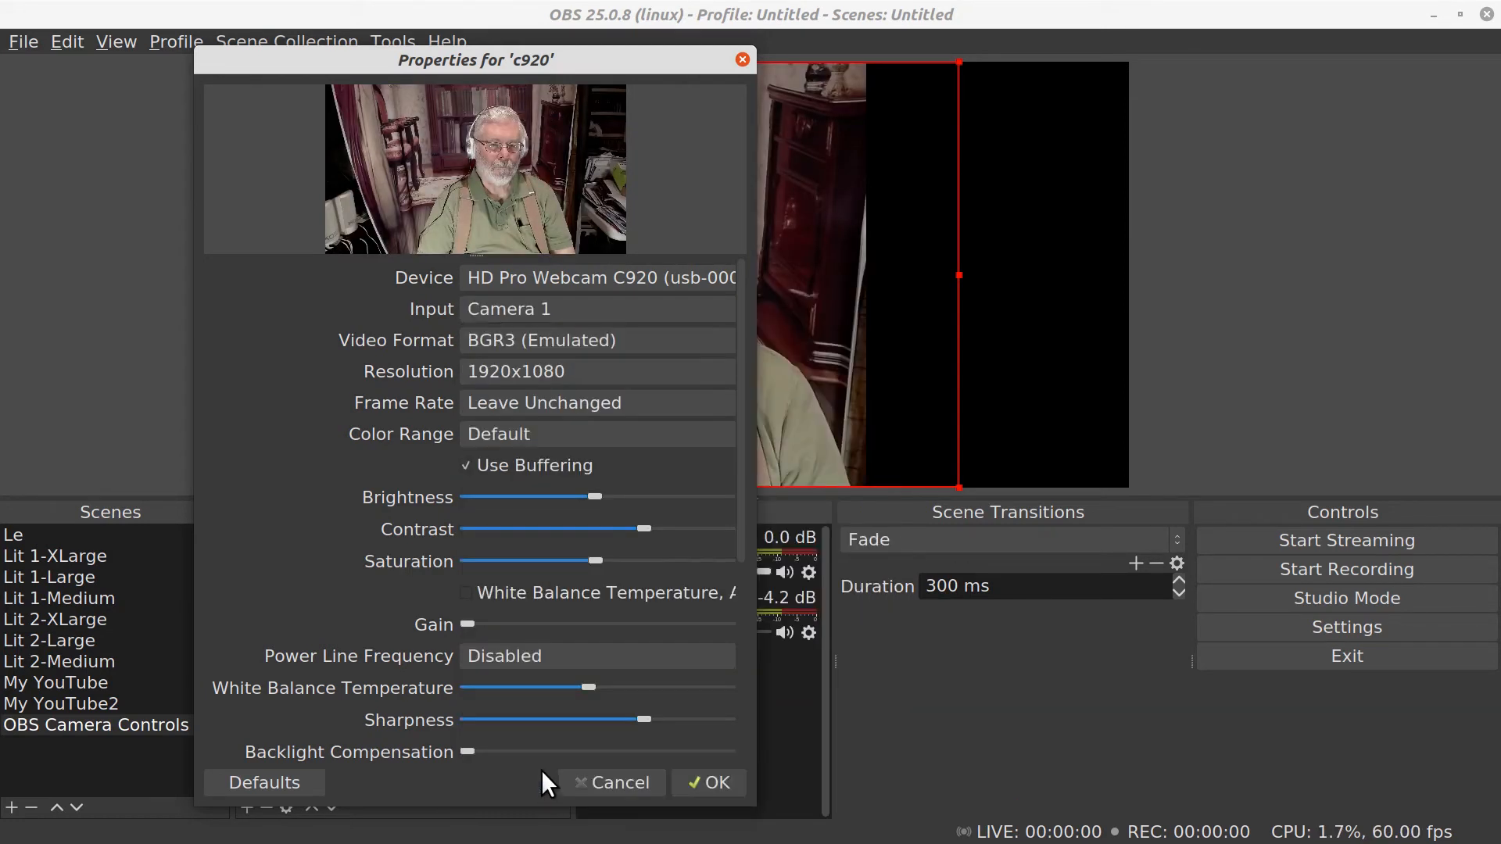
left_click(571, 406)
left_click(545, 427)
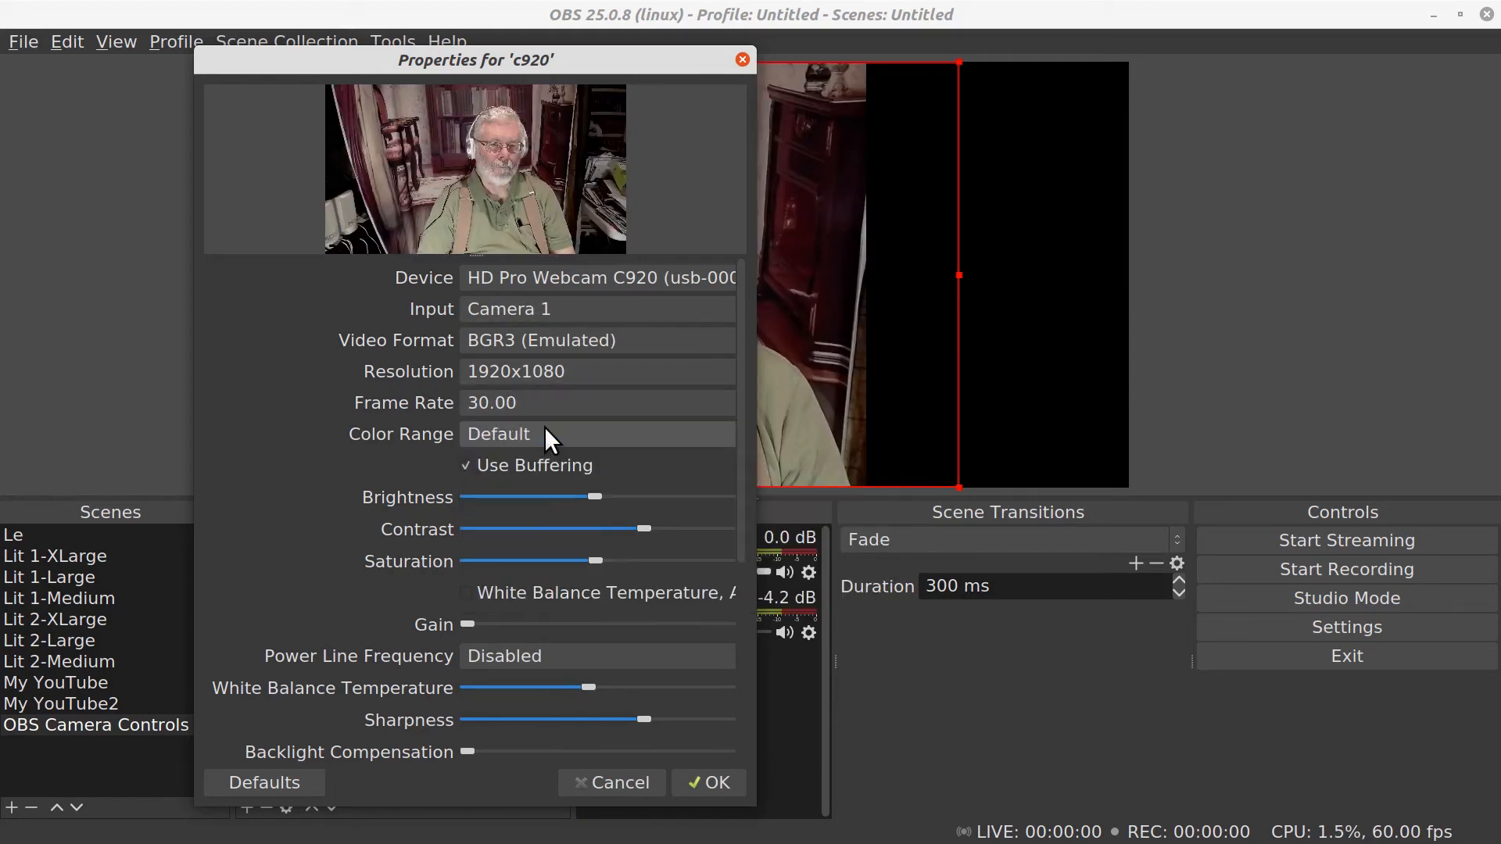
left_click(698, 790)
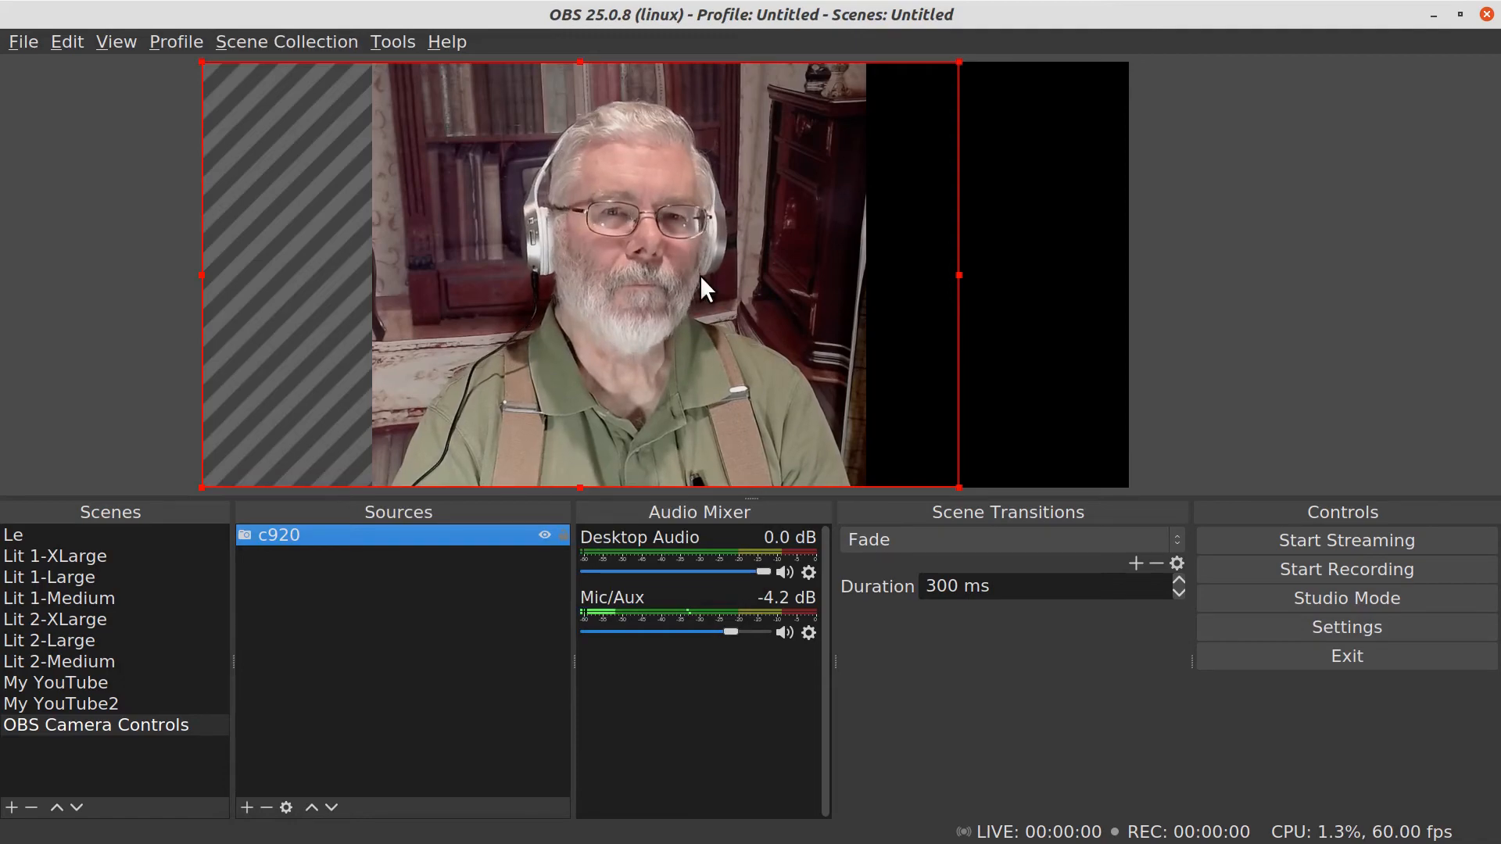